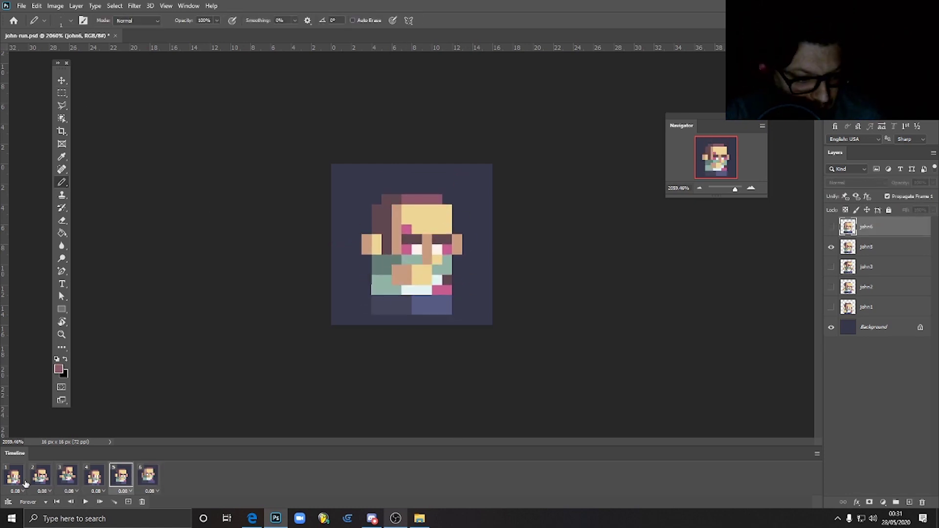
# Step: Move the floating Navigator farther up, clear of the sprite artwork
pyautogui.scroll(-3, 339, 297)
pyautogui.scroll(1, 427, 291)
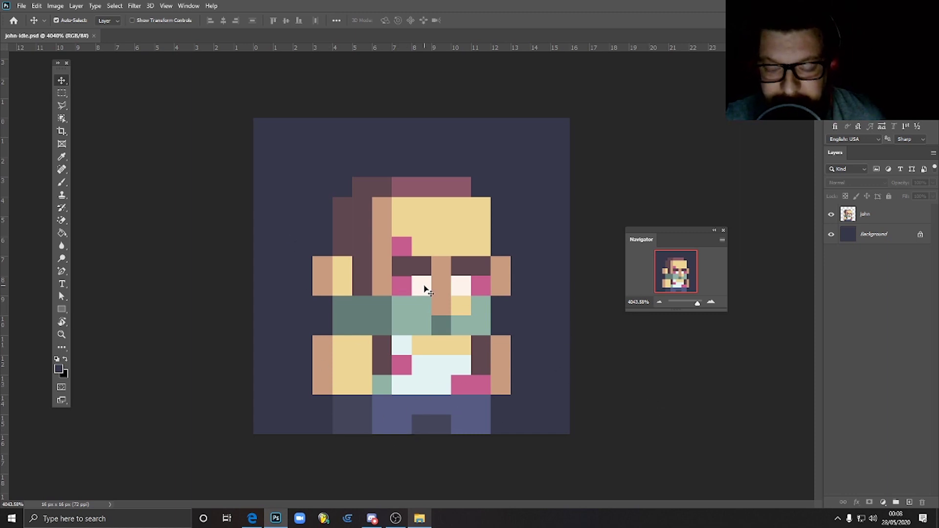
pyautogui.scroll(-2, 427, 290)
pyautogui.scroll(2, 428, 290)
pyautogui.scroll(-2, 430, 292)
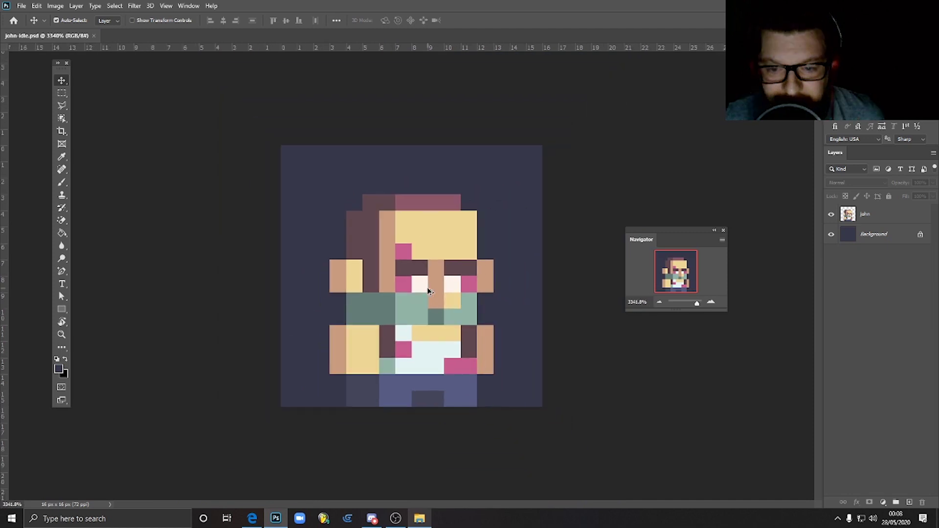
pyautogui.moveTo(683, 230); pyautogui.dragTo(723, 116)
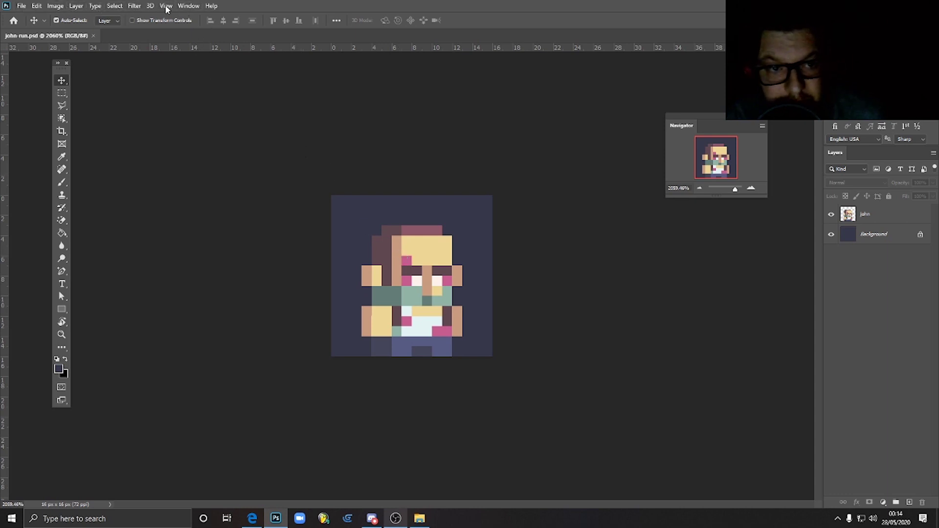
# Step: Show the timeline, create a frame animation and add a second frame to it
pyautogui.click(188, 6)
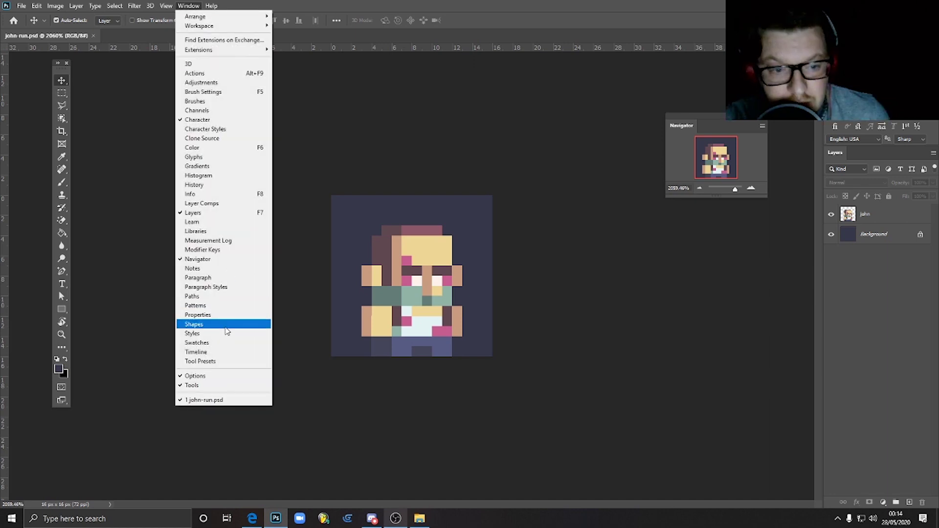
pyautogui.click(218, 351)
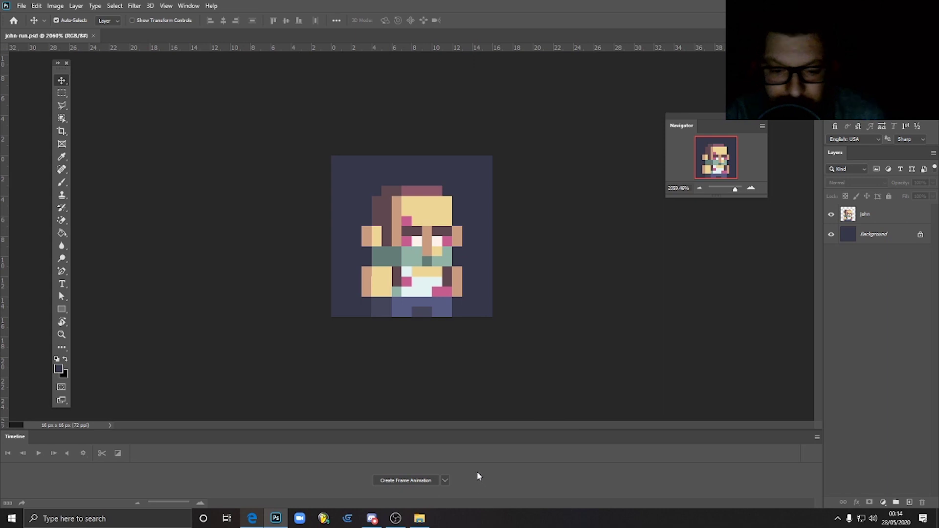
pyautogui.click(418, 480)
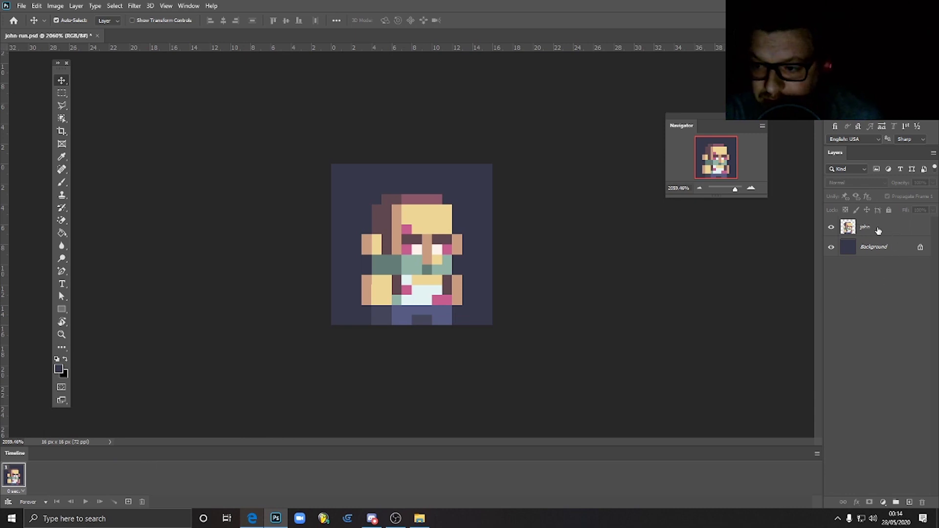
pyautogui.click(128, 502)
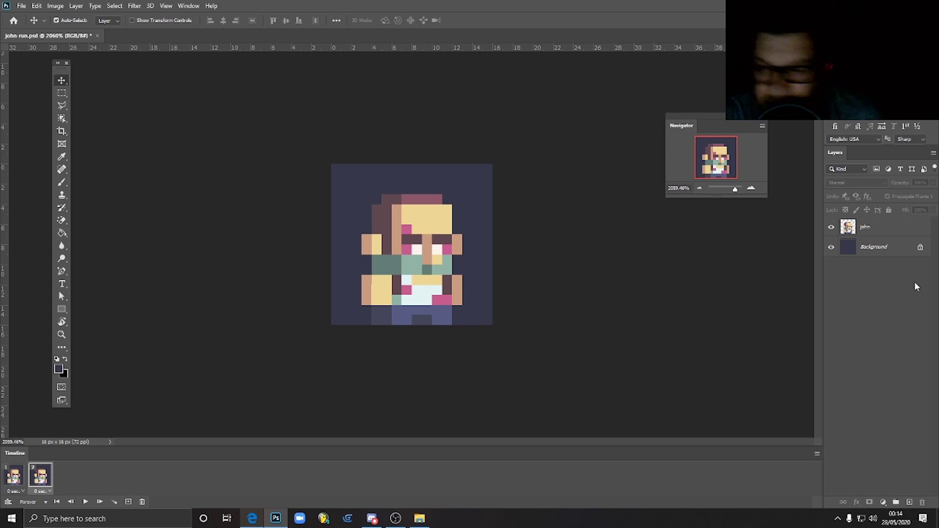
# Step: Rename the character layer above the background as john1
pyautogui.click(869, 229)
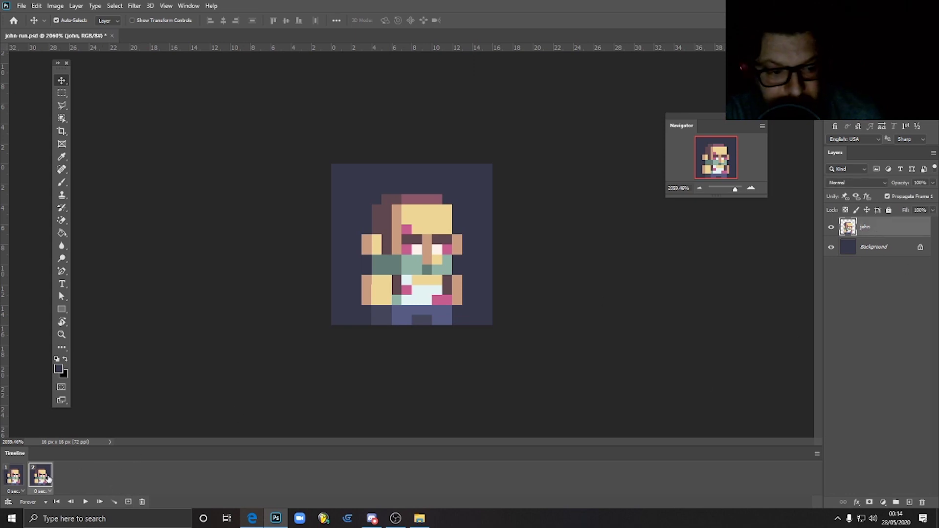
pyautogui.doubleClick(872, 229)
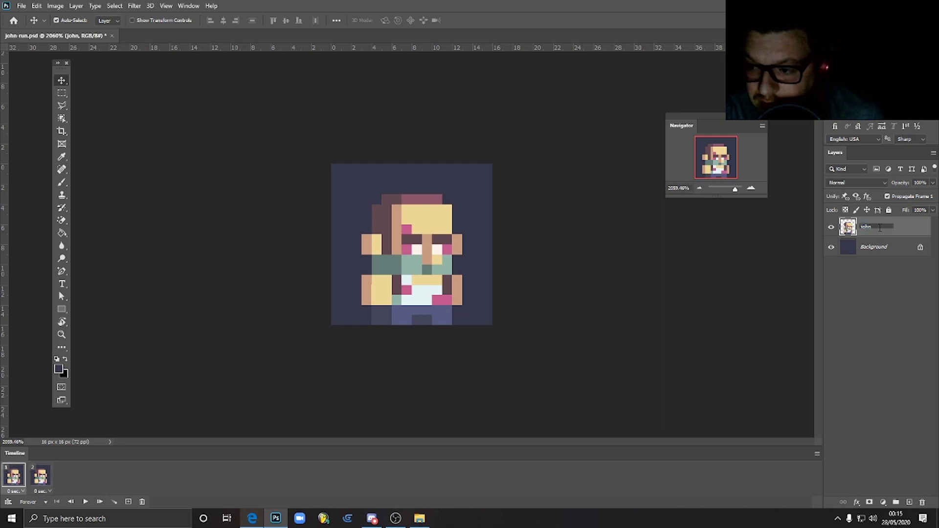
pyautogui.write('john1')
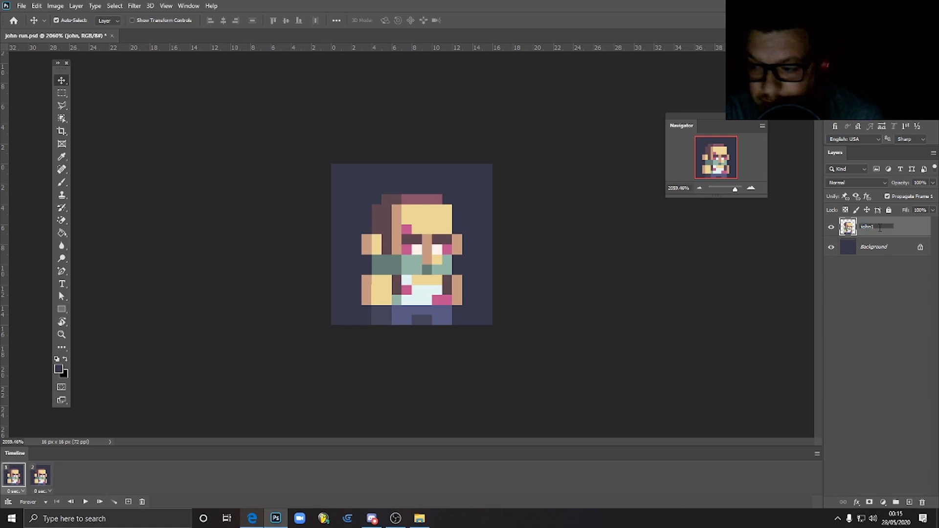
pyautogui.click(883, 306)
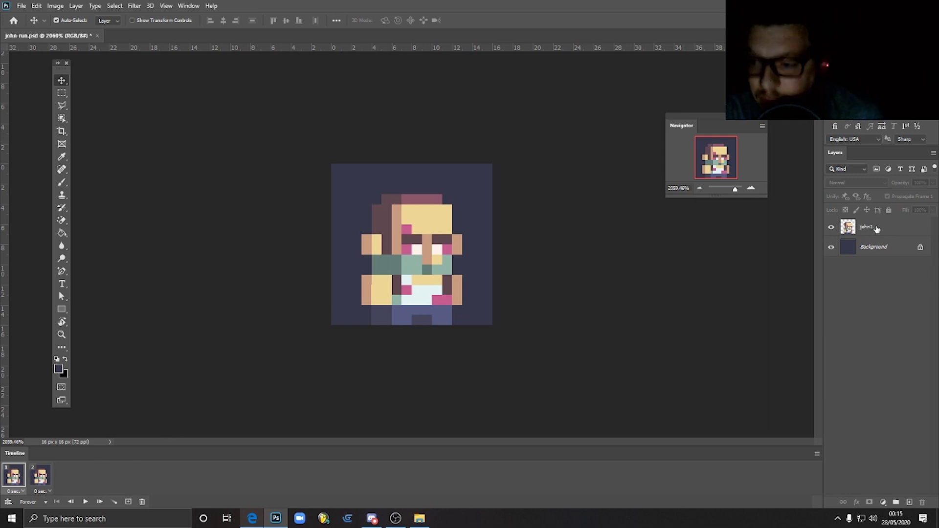
# Step: With animation frame 2 active, duplicate the john1 layer within john-run.psd under the name john2
pyautogui.click(42, 479)
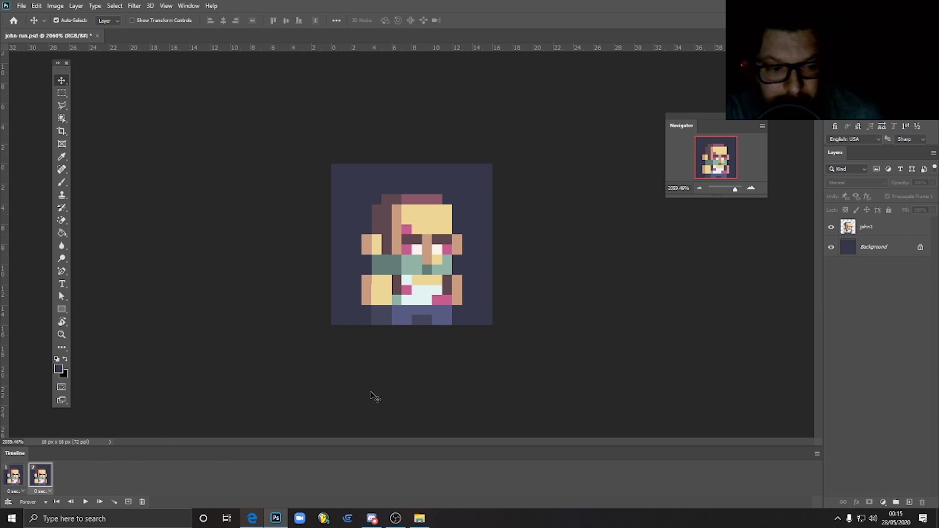
pyautogui.click(891, 232)
pyautogui.rightClick(891, 231)
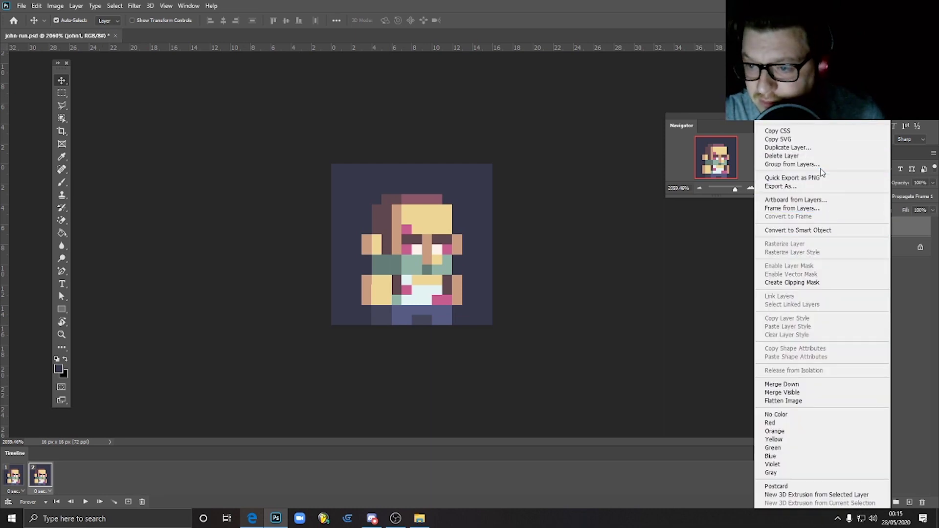
pyautogui.click(814, 146)
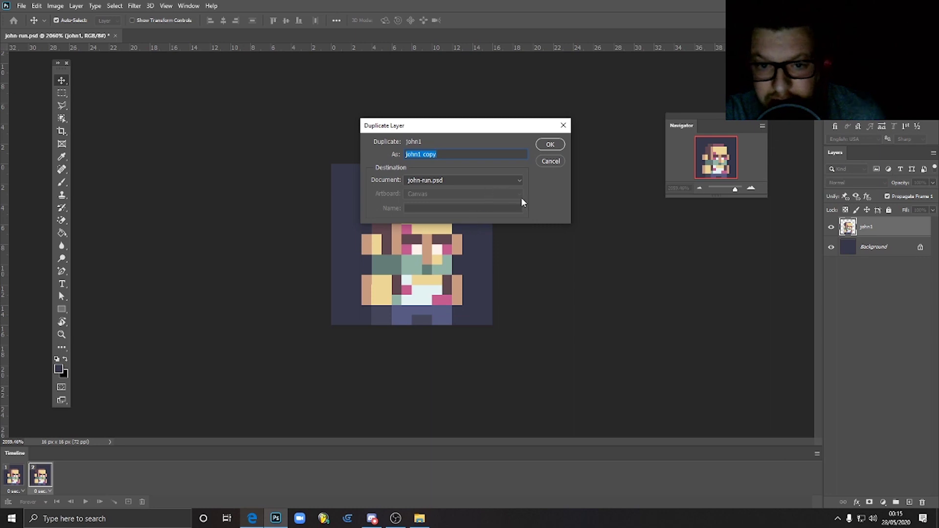
pyautogui.write('john2')
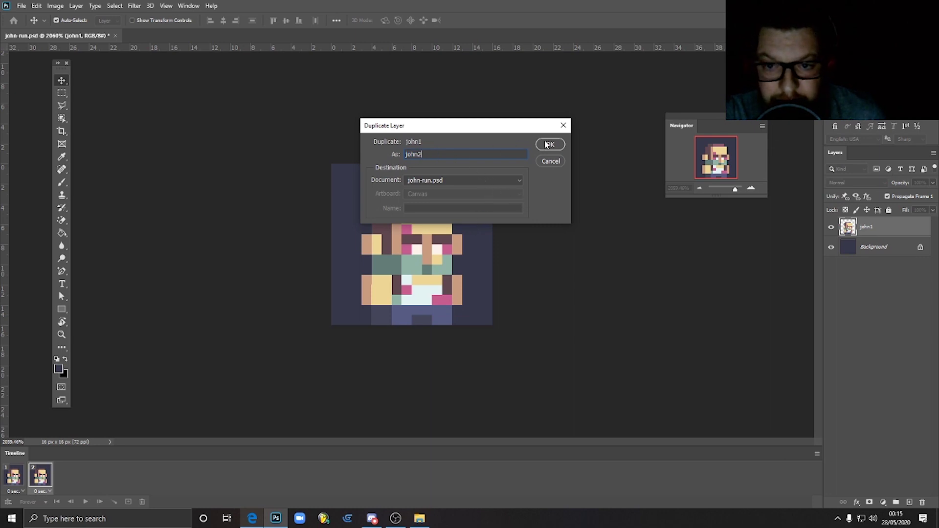
pyautogui.click(547, 144)
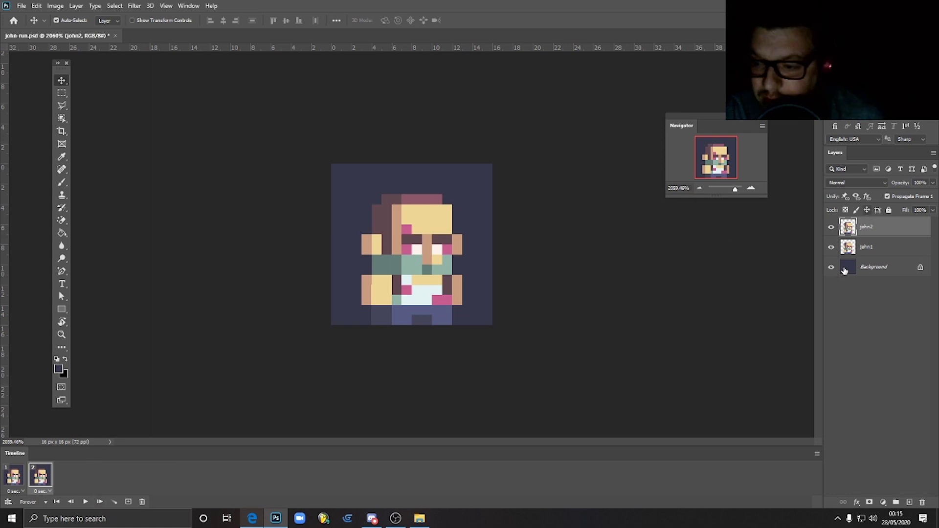
# Step: Set the character layer visibility so frame 1 shows only john1 and frame 2 shows only john2
pyautogui.click(18, 480)
pyautogui.click(41, 475)
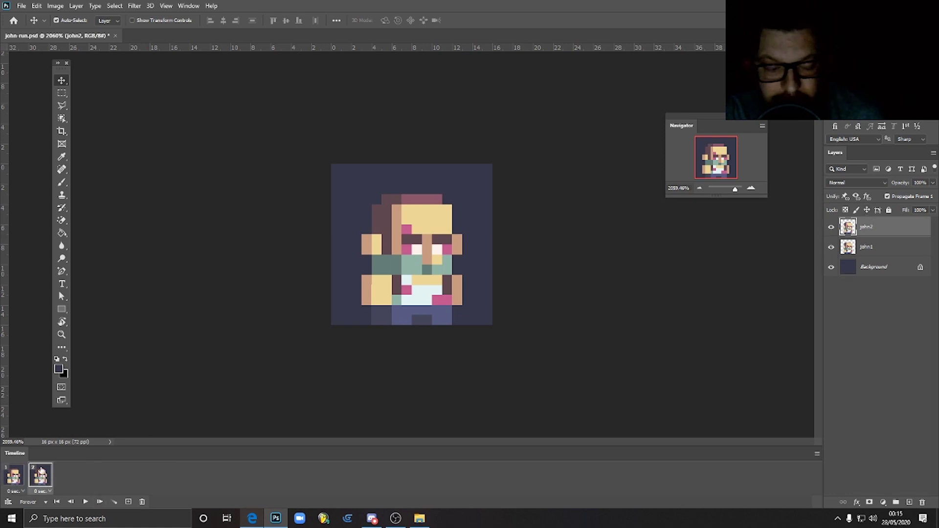
pyautogui.click(11, 482)
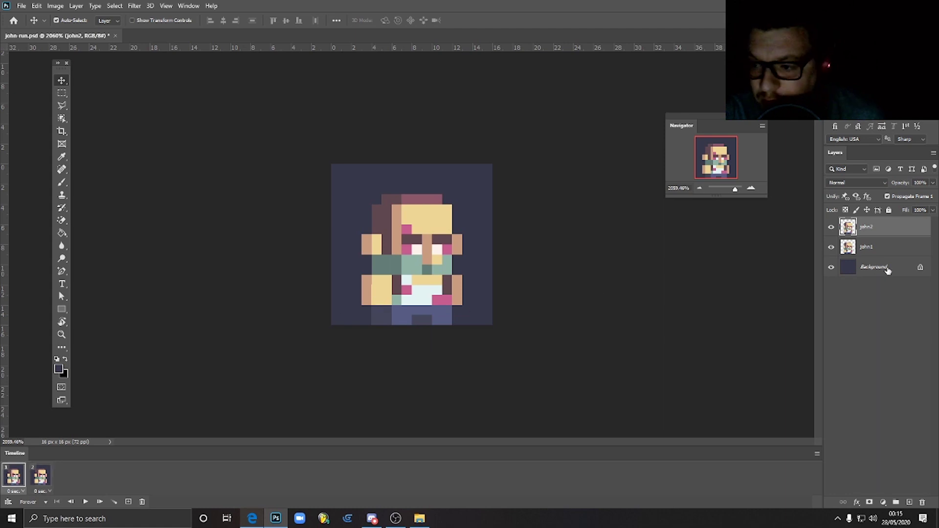
pyautogui.click(830, 227)
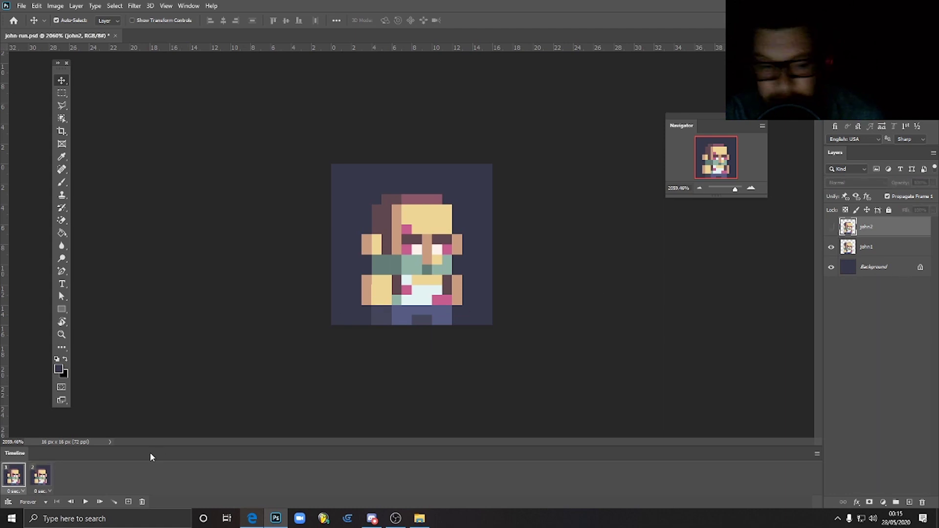
pyautogui.click(41, 480)
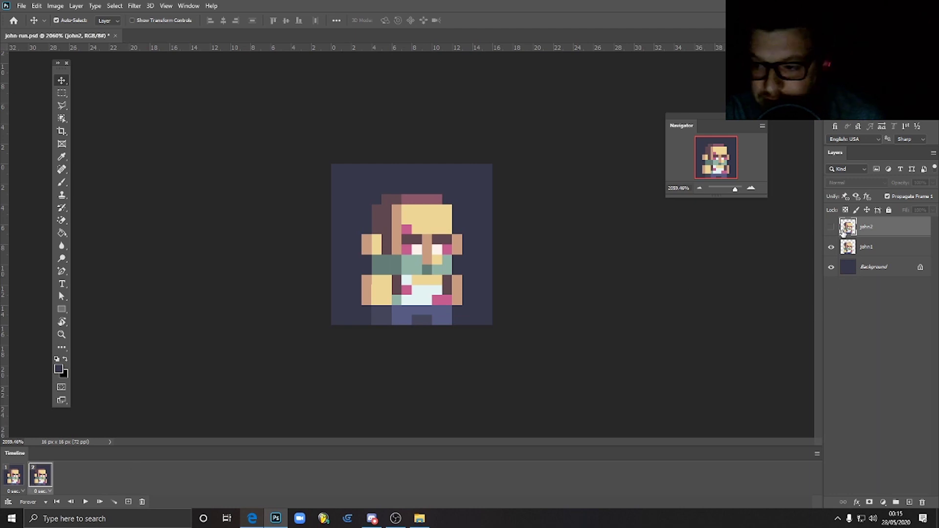
pyautogui.click(831, 247)
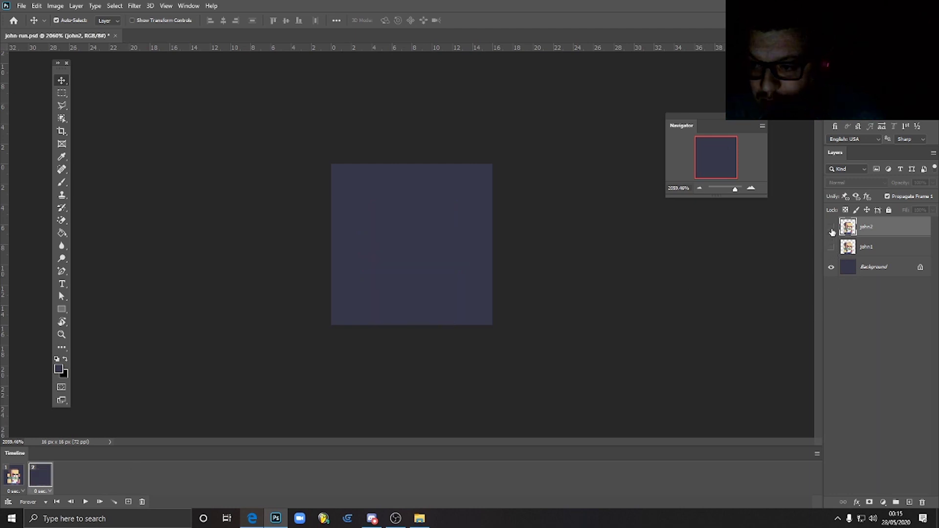
pyautogui.click(830, 228)
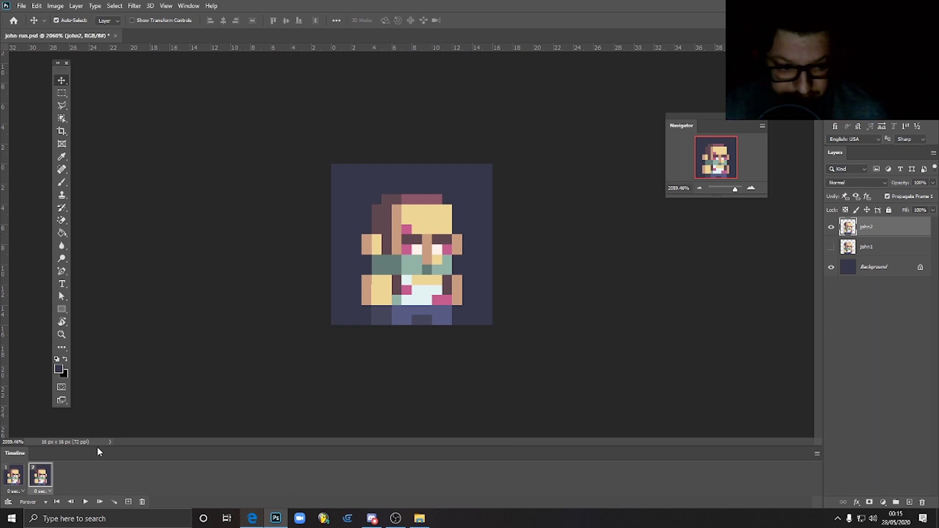
# Step: Alternate between animation frames 1 and 2 to check which character layer each one shows
pyautogui.click(15, 479)
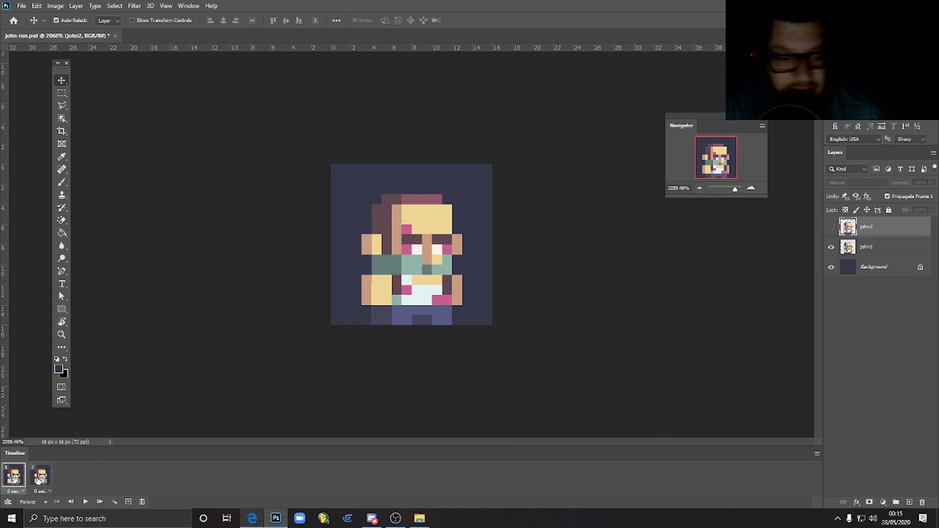
pyautogui.click(39, 480)
pyautogui.click(14, 480)
pyautogui.click(39, 479)
pyautogui.click(14, 481)
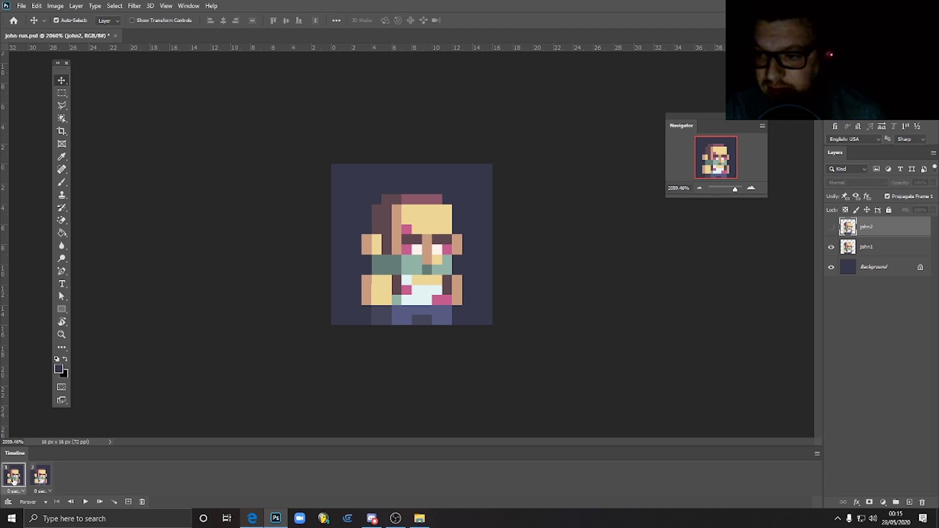
pyautogui.click(40, 479)
pyautogui.click(15, 480)
pyautogui.click(39, 480)
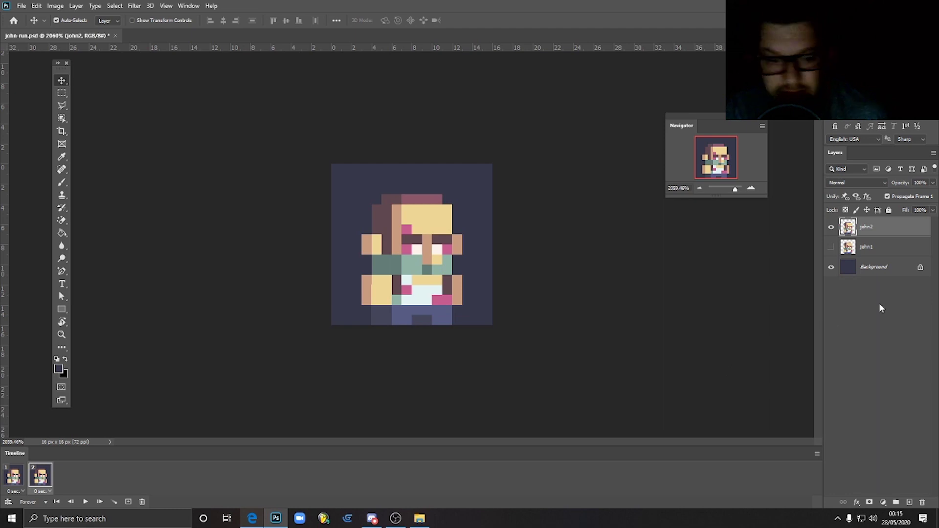
# Step: On john2 in frame 2, pencil a test bar about 13 px wide above the head, using the sampled forehead color
pyautogui.moveTo(62, 182); pyautogui.dragTo(90, 191)
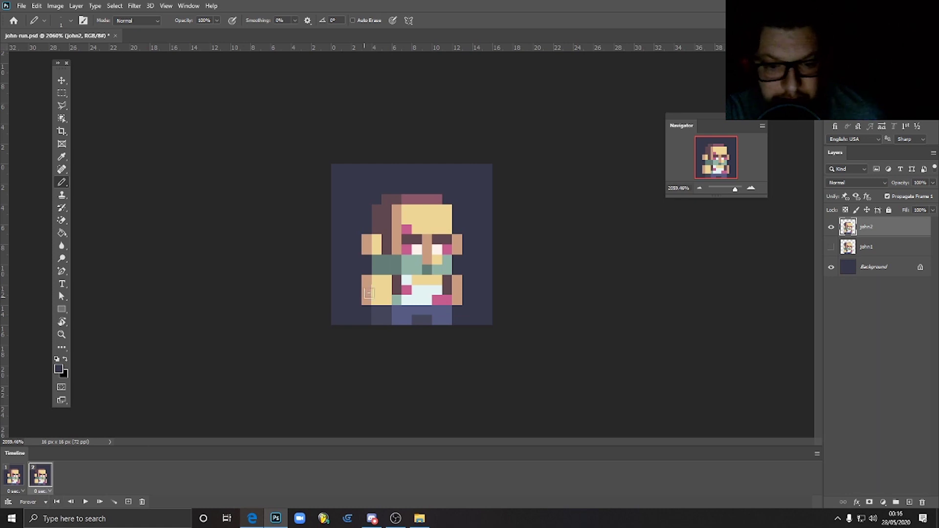
pyautogui.keyDown('alt'); pyautogui.click(434, 213); pyautogui.keyUp('alt')
pyautogui.moveTo(359, 176); pyautogui.dragTo(478, 178)
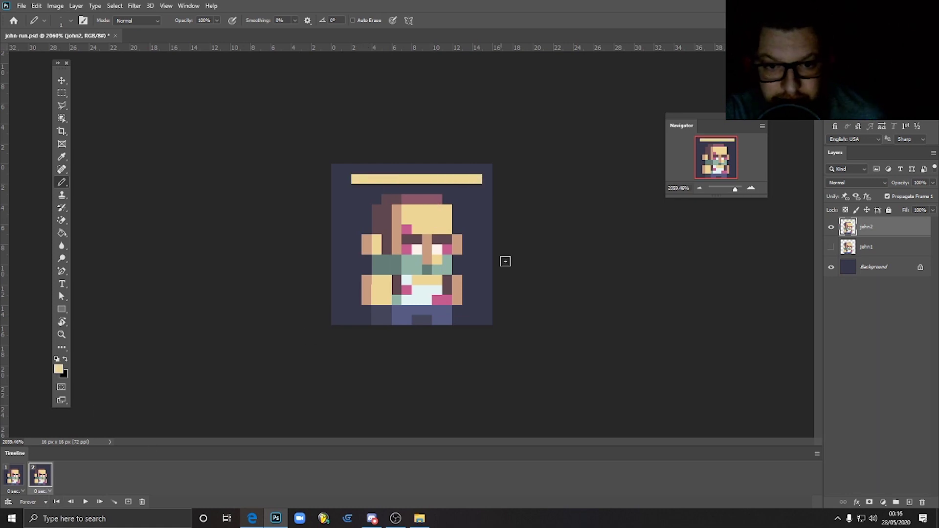
# Step: Play the two-frame animation as a preview, stop it and return to frame 2
pyautogui.click(84, 502)
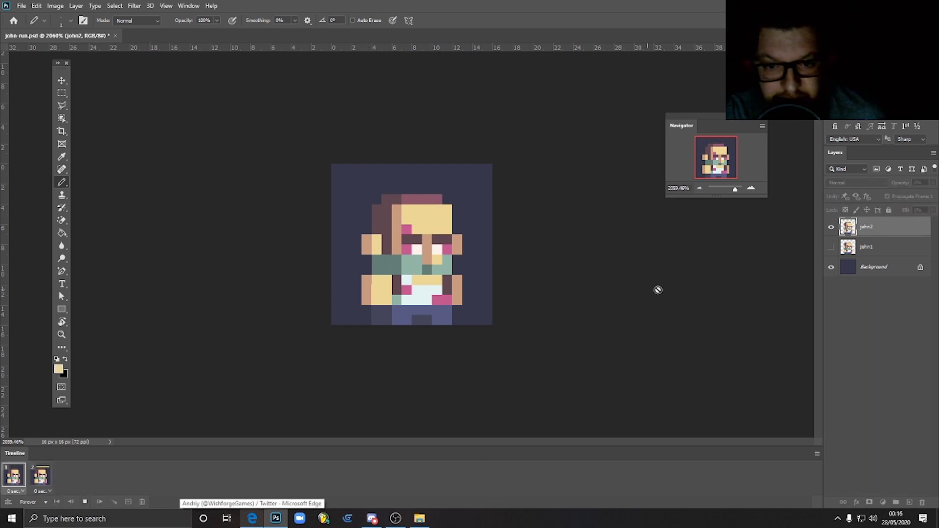
pyautogui.click(85, 502)
pyautogui.click(43, 481)
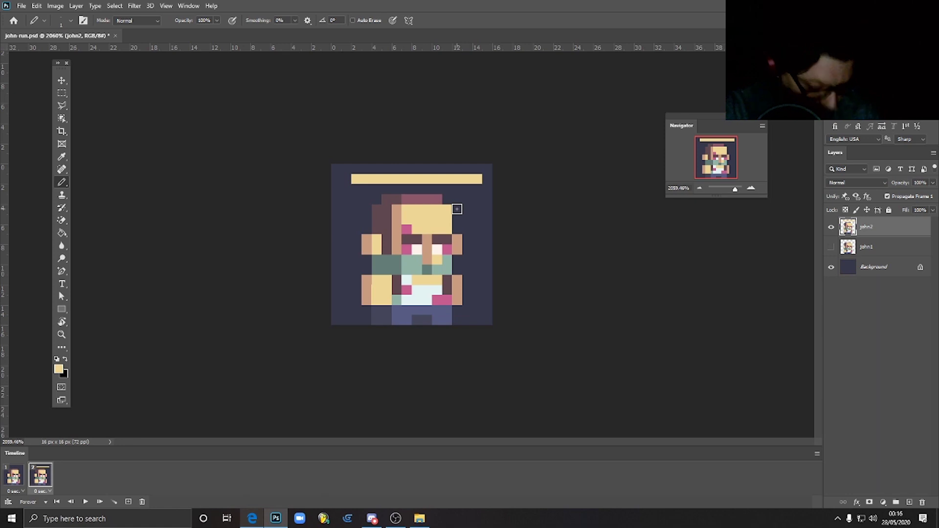
# Step: Set the Eraser Tool to Pencil mode at 1 px and erase the horizontal test bar above the head
pyautogui.press('e')
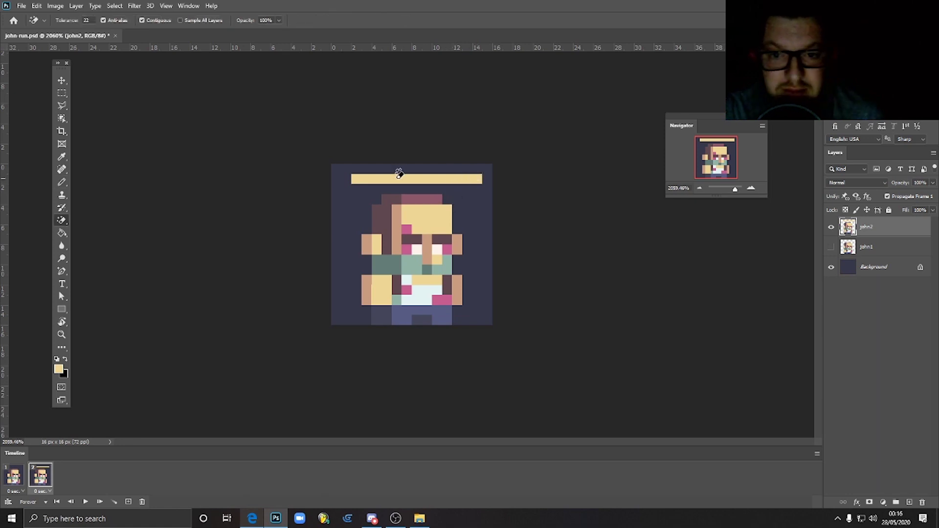
pyautogui.click(61, 222)
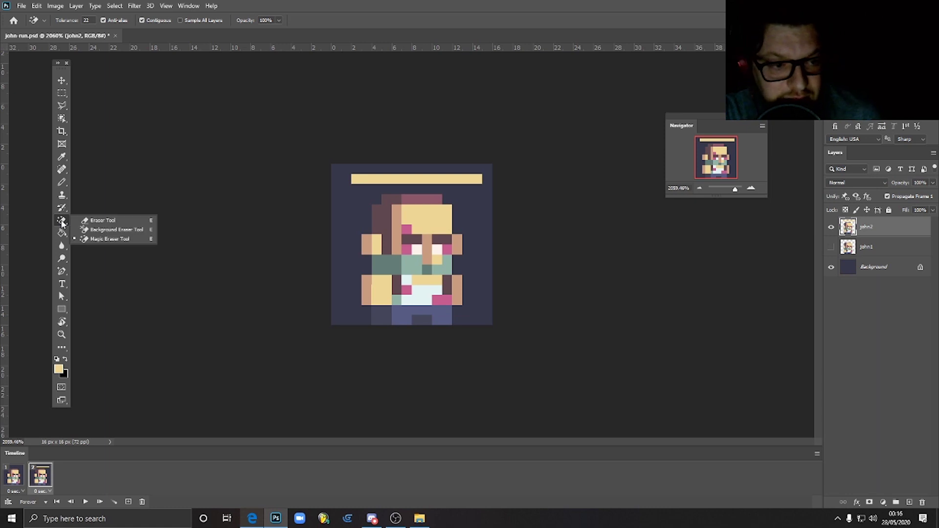
pyautogui.click(102, 221)
pyautogui.click(125, 21)
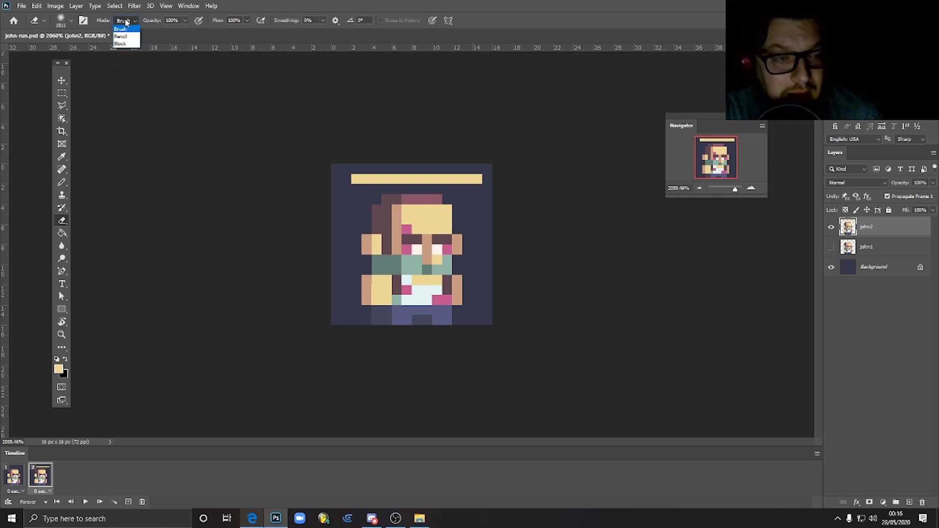
pyautogui.click(120, 36)
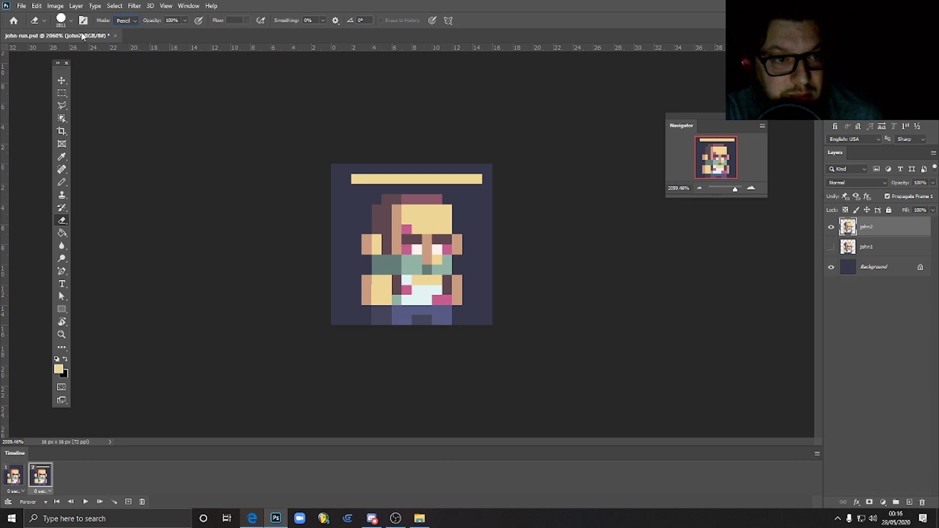
pyautogui.click(61, 20)
pyautogui.moveTo(101, 53); pyautogui.dragTo(41, 51)
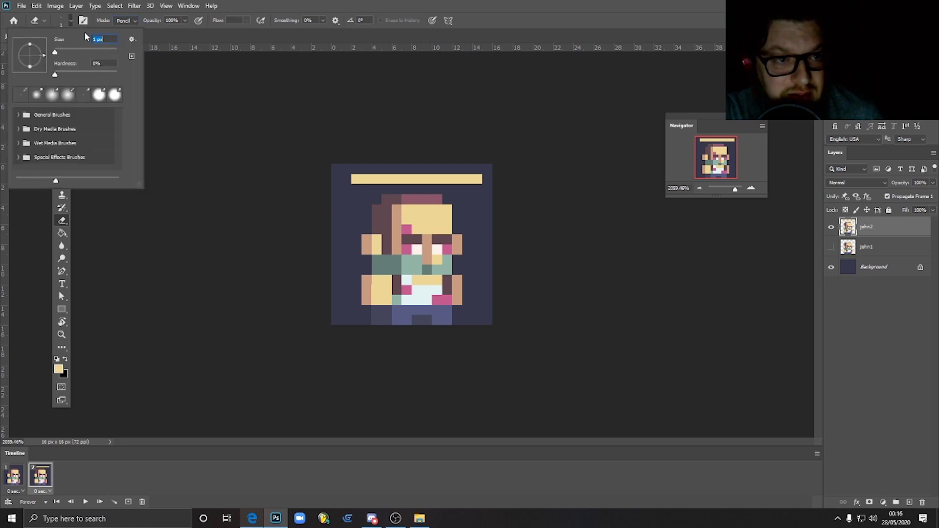
pyautogui.click(71, 21)
pyautogui.moveTo(364, 176); pyautogui.dragTo(482, 179)
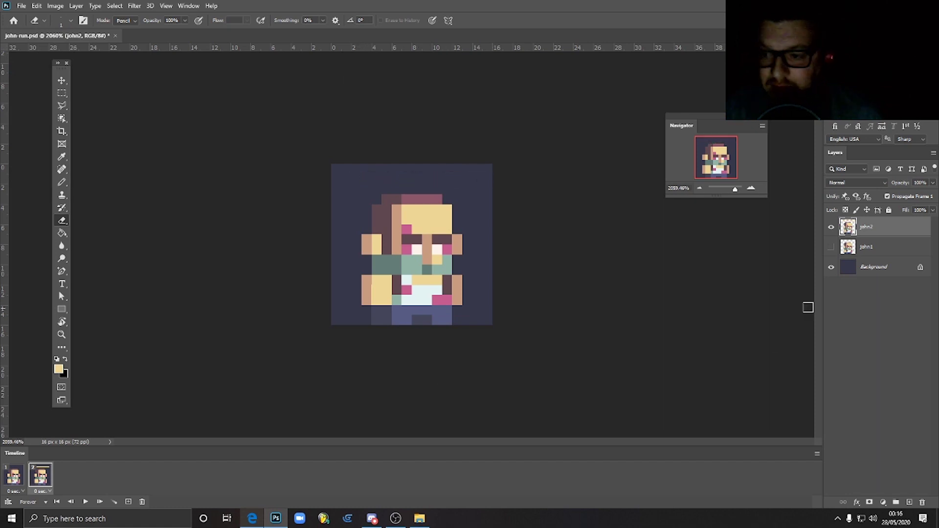
# Step: Compare animation frames 1 and 2, finishing on frame 2
pyautogui.click(62, 80)
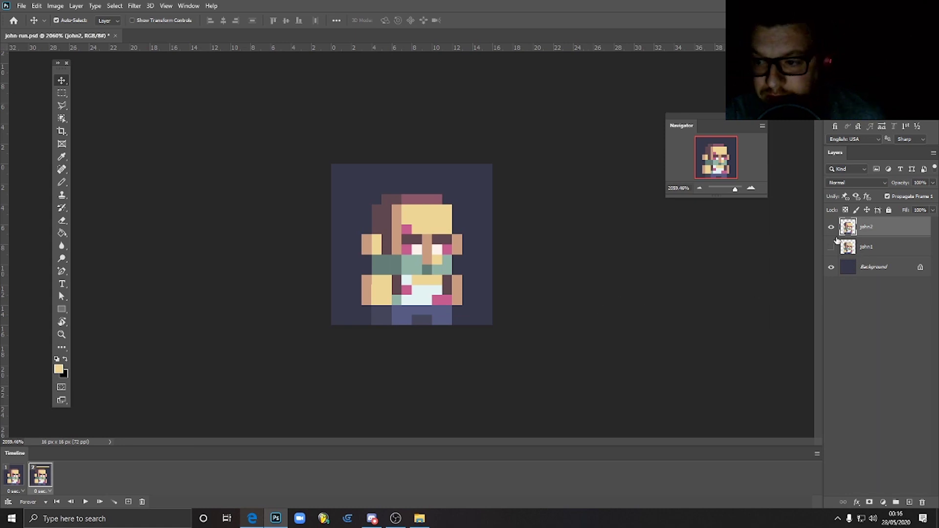
pyautogui.click(15, 477)
pyautogui.click(42, 480)
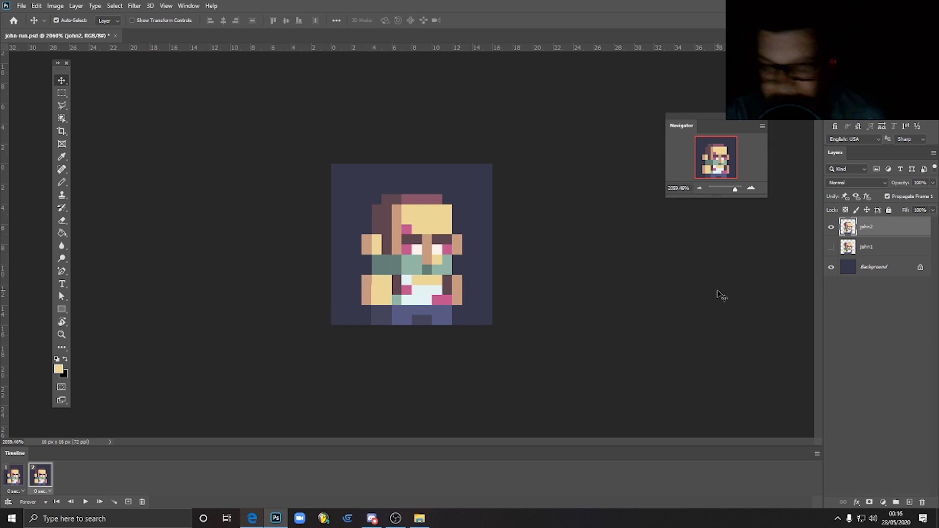
# Step: On john2, erase each arm's lowest outer pixel and pencil a 1 px wide, 2 px tall outward extension per arm in the sampled skin color
pyautogui.press('e')
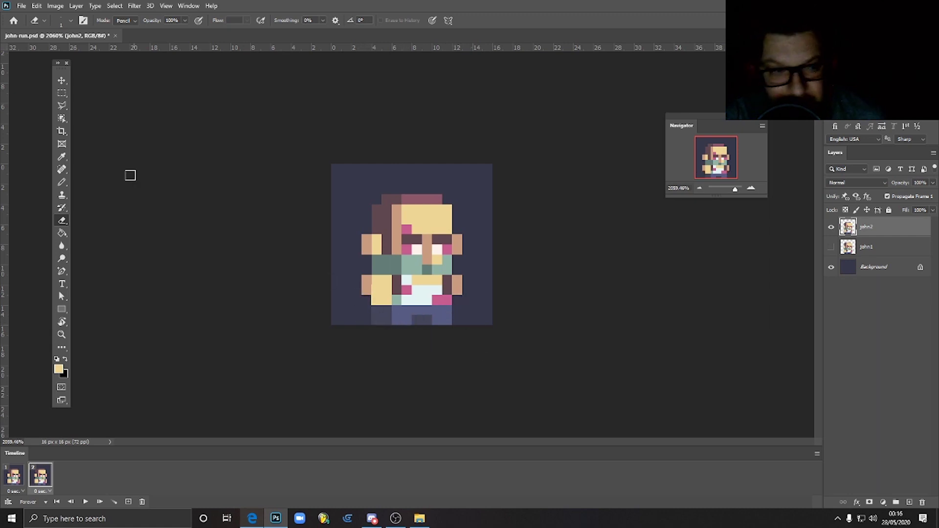
pyautogui.click(61, 182)
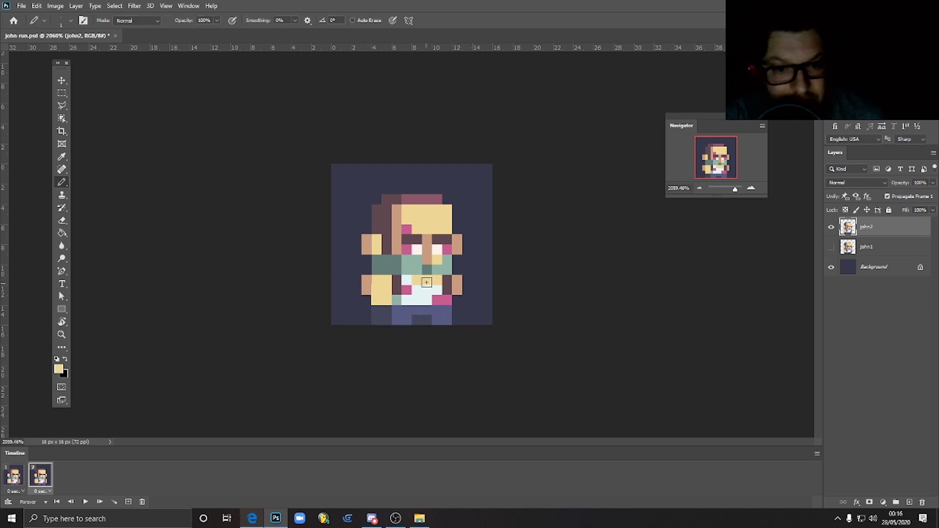
pyautogui.keyDown('alt'); pyautogui.click(367, 277); pyautogui.keyUp('alt')
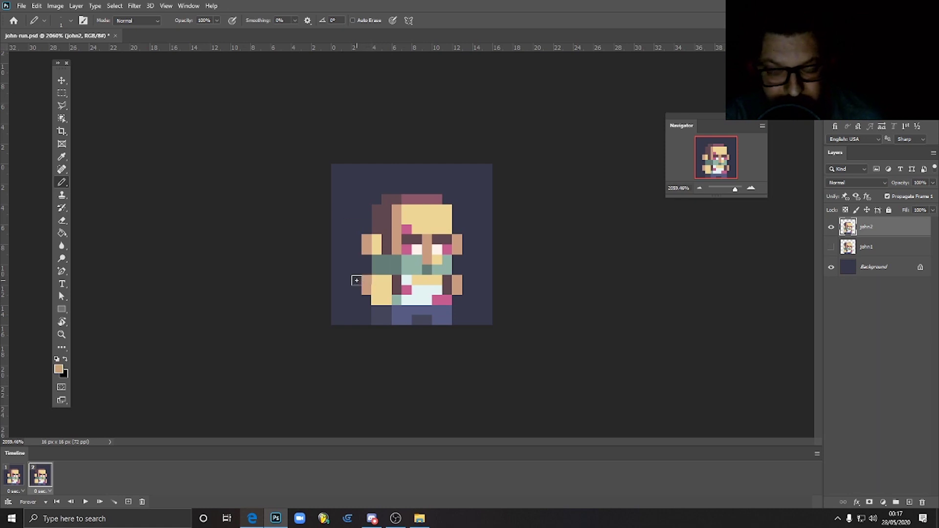
pyautogui.moveTo(357, 278); pyautogui.dragTo(356, 290)
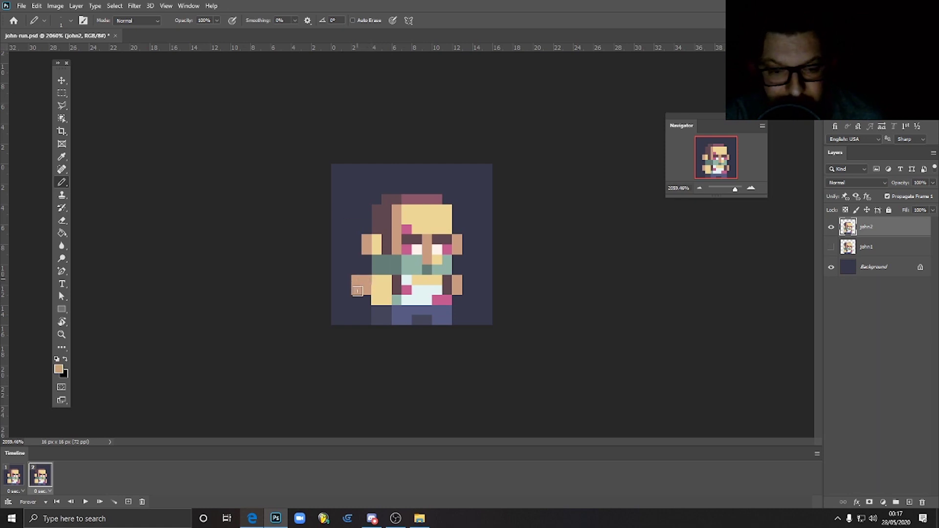
pyautogui.moveTo(467, 280); pyautogui.dragTo(466, 290)
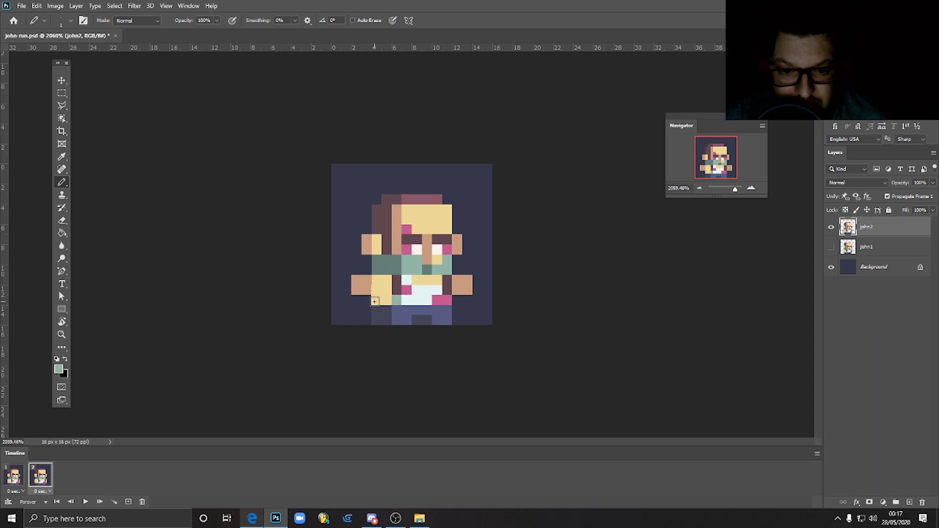
# Step: On john2, pencil light green shirt pixels over the bottom row and inner edge of the yellow arm, and compare both frames
pyautogui.moveTo(374, 302); pyautogui.dragTo(387, 301)
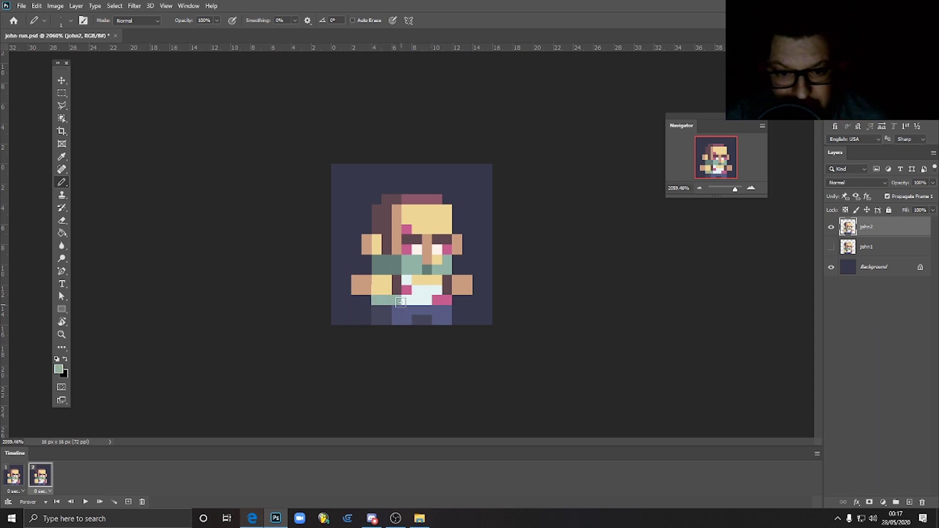
pyautogui.moveTo(388, 280); pyautogui.dragTo(387, 289)
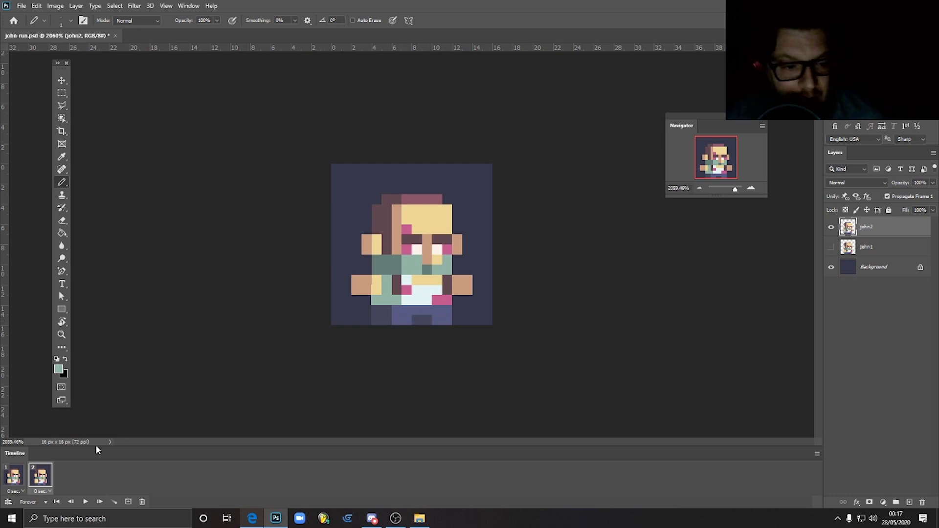
pyautogui.click(13, 477)
pyautogui.click(36, 480)
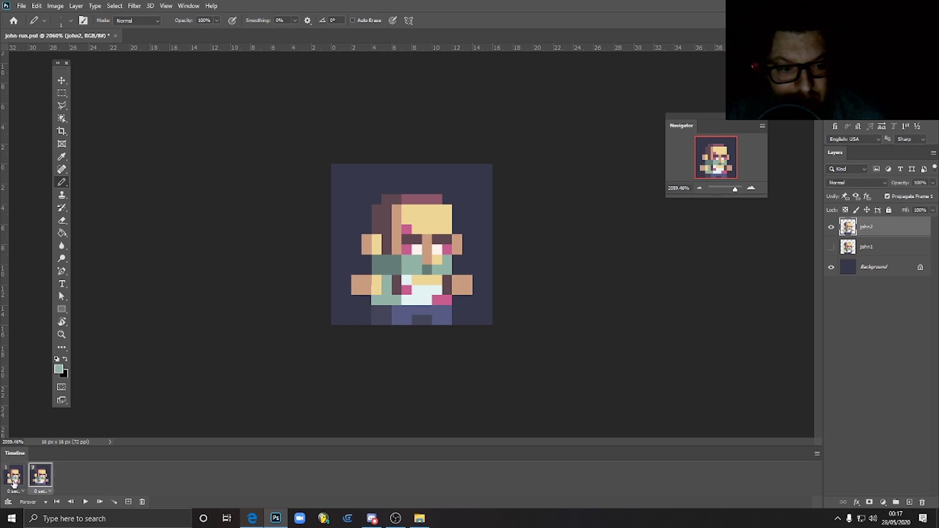
pyautogui.click(14, 476)
pyautogui.click(40, 476)
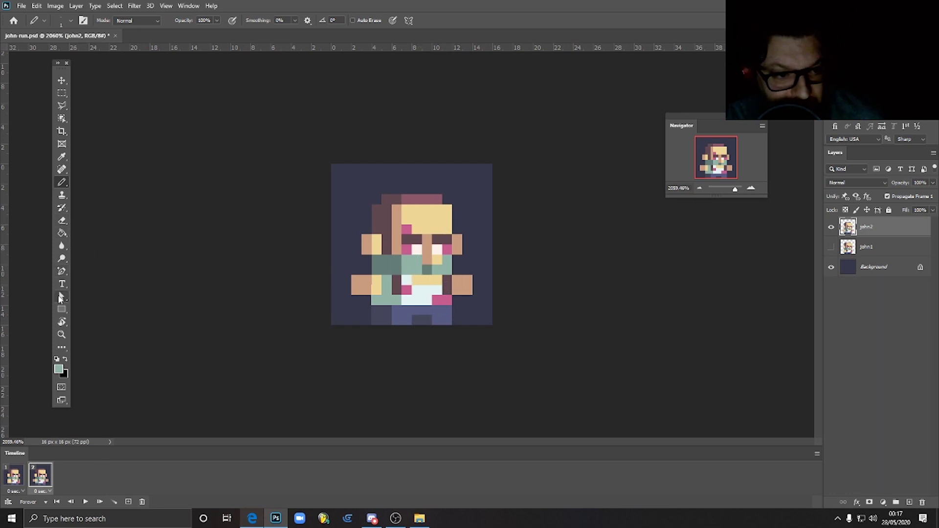
# Step: Move the john2 character up 1 px in frame 2 and compare it with frame 1
pyautogui.click(62, 80)
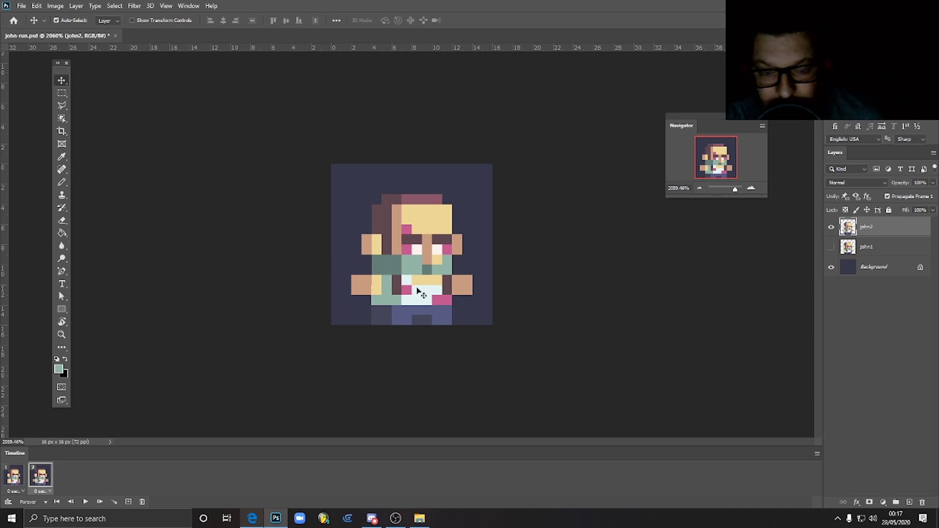
pyautogui.press('Up')
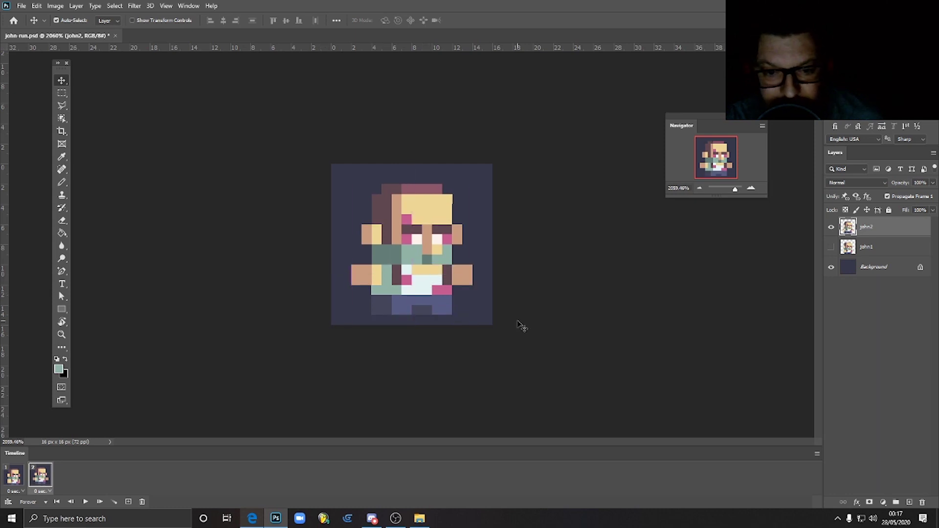
pyautogui.click(15, 477)
pyautogui.click(45, 477)
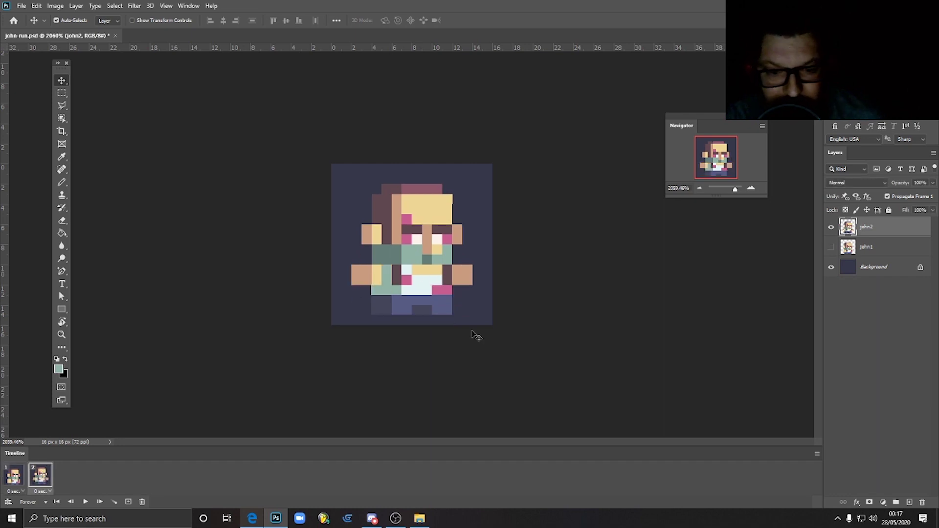
# Step: Pencil john2's legs into a block about 10 px wide and 2 px tall, half dark and half blue, using the sampled trouser colors
pyautogui.click(61, 182)
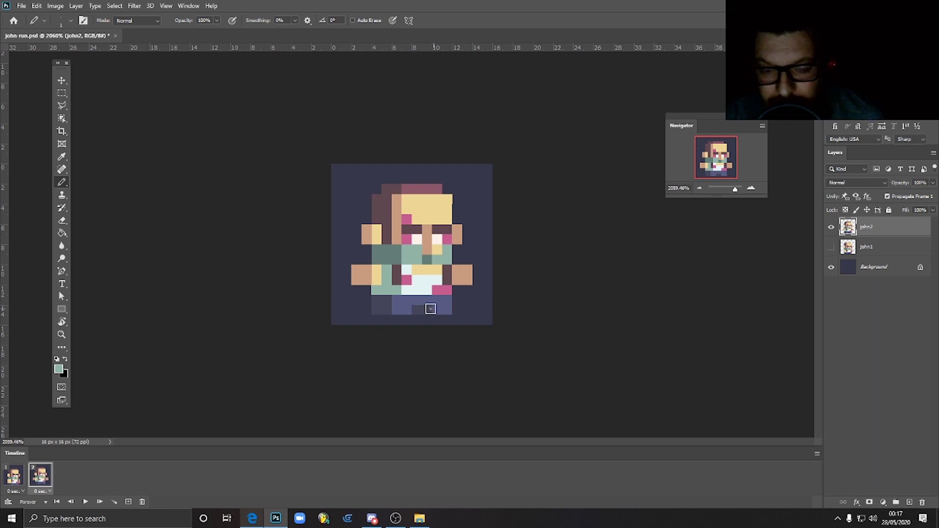
pyautogui.keyDown('alt'); pyautogui.click(382, 300); pyautogui.keyUp('alt')
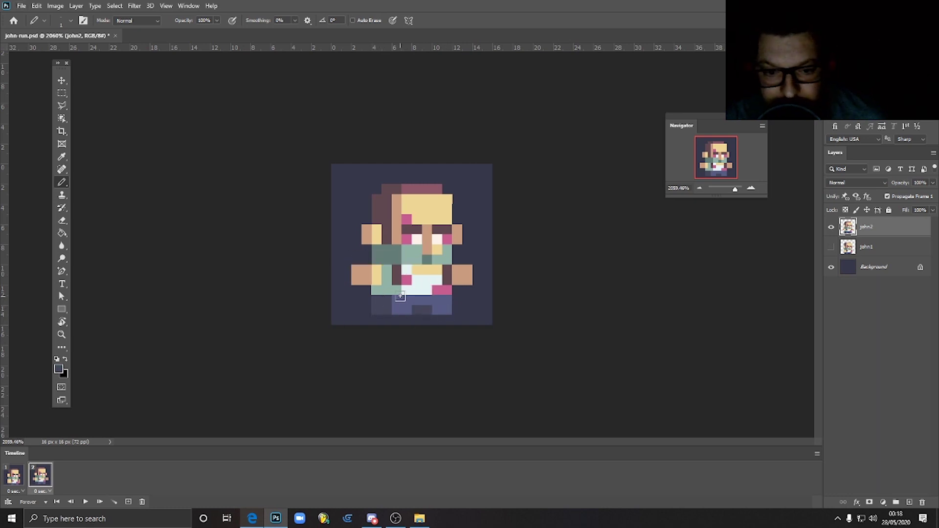
pyautogui.moveTo(393, 299)
pyautogui.mouseDown()
pyautogui.moveTo(448, 316)
pyautogui.moveTo(433, 306)
pyautogui.moveTo(455, 309)
pyautogui.mouseUp()
pyautogui.keyDown('alt'); pyautogui.click(446, 311); pyautogui.keyUp('alt')
pyautogui.keyDown('alt'); pyautogui.click(381, 305); pyautogui.keyUp('alt')
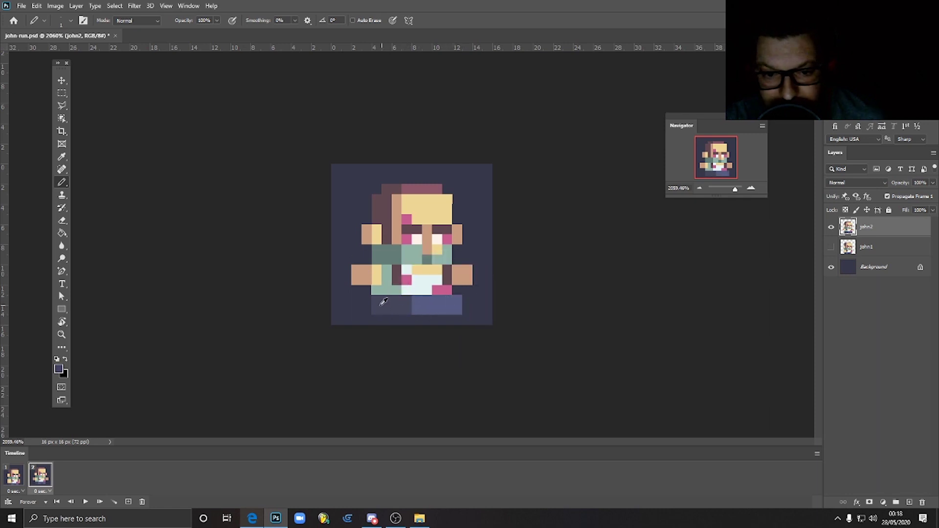
pyautogui.moveTo(368, 300); pyautogui.dragTo(366, 311)
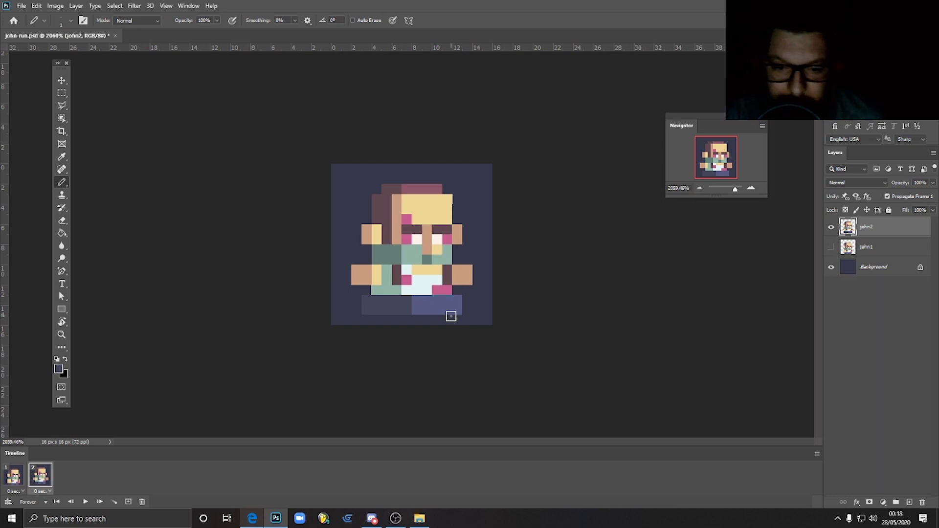
# Step: Compare frames 1 and 2, play the animation to review the new leg and arm poses, and stop it
pyautogui.click(14, 477)
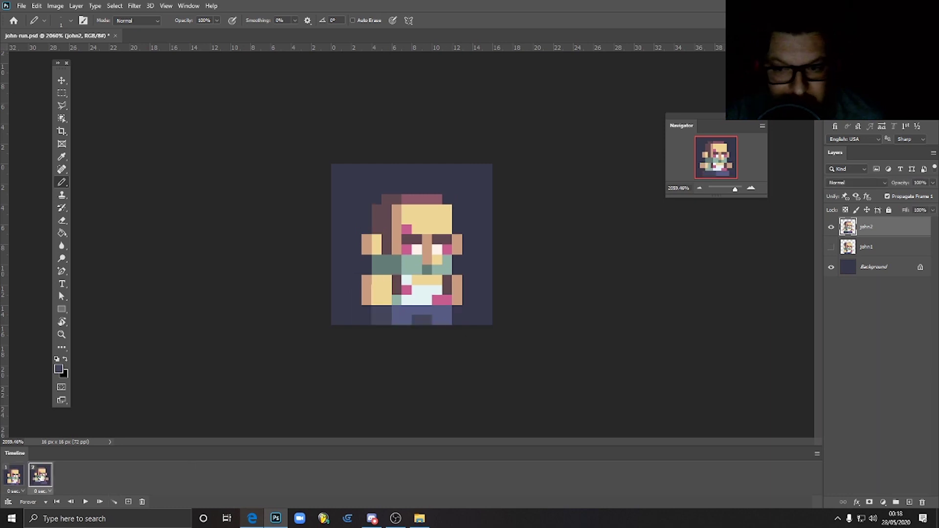
pyautogui.click(35, 479)
pyautogui.click(12, 476)
pyautogui.click(86, 501)
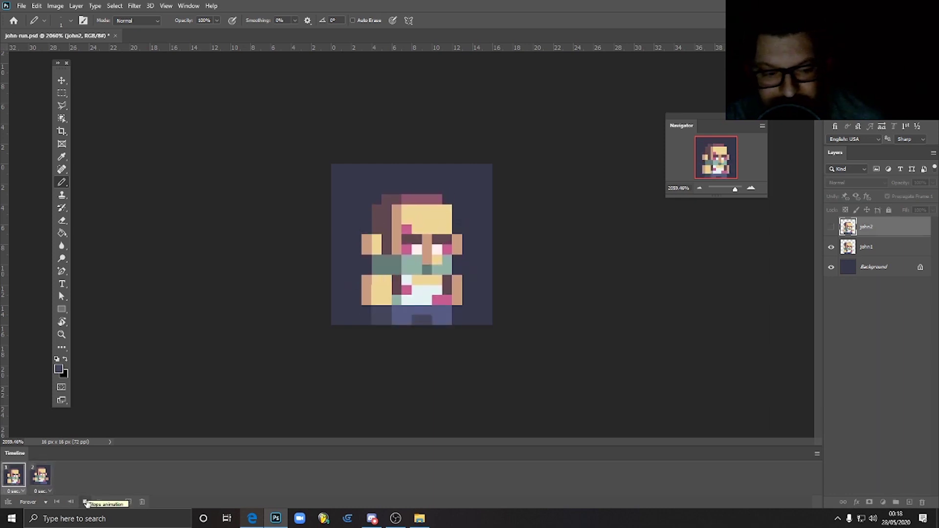
pyautogui.click(86, 502)
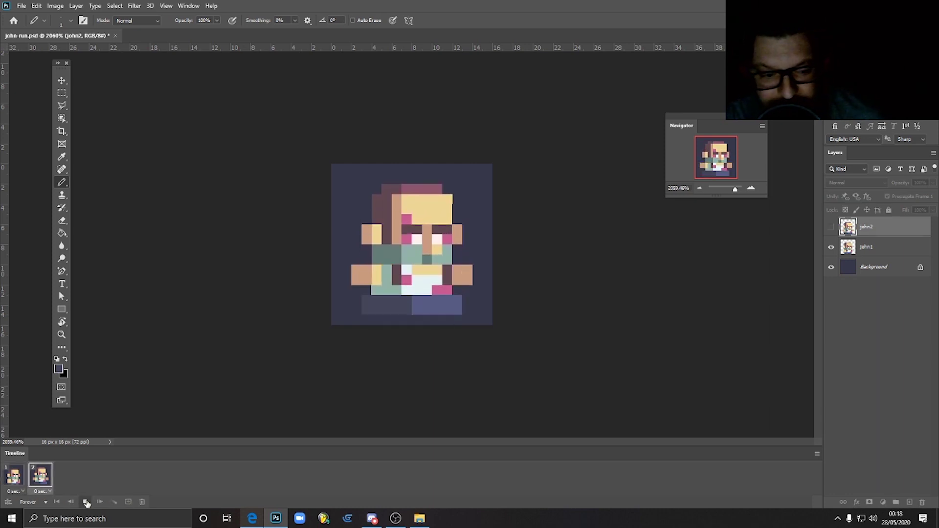
# Step: Set the delay of both frames to 0.06 seconds and preview the animation at that speed
pyautogui.click(46, 492)
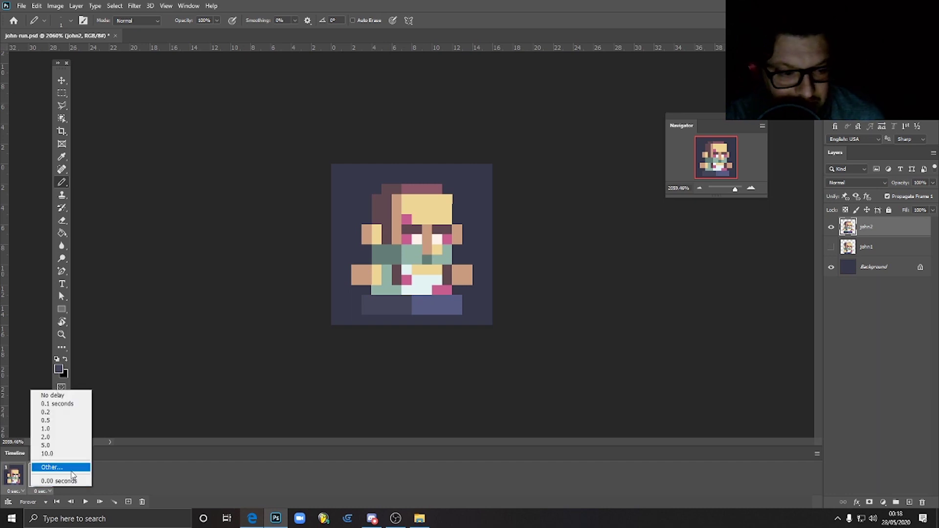
pyautogui.click(74, 467)
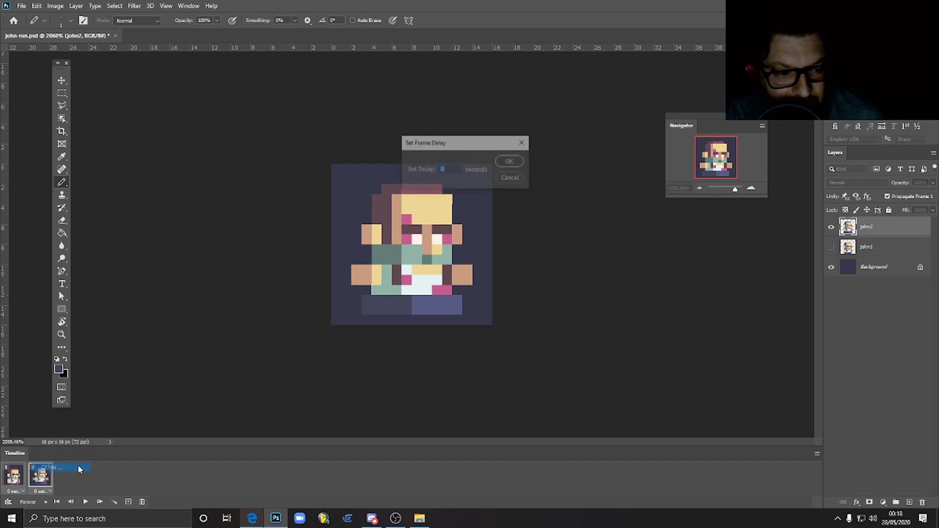
pyautogui.click(449, 169)
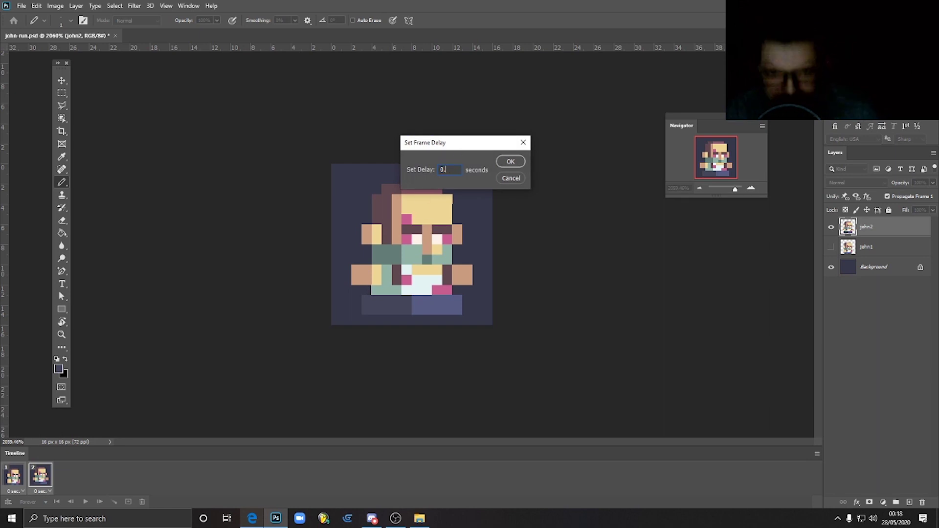
pyautogui.write('.')
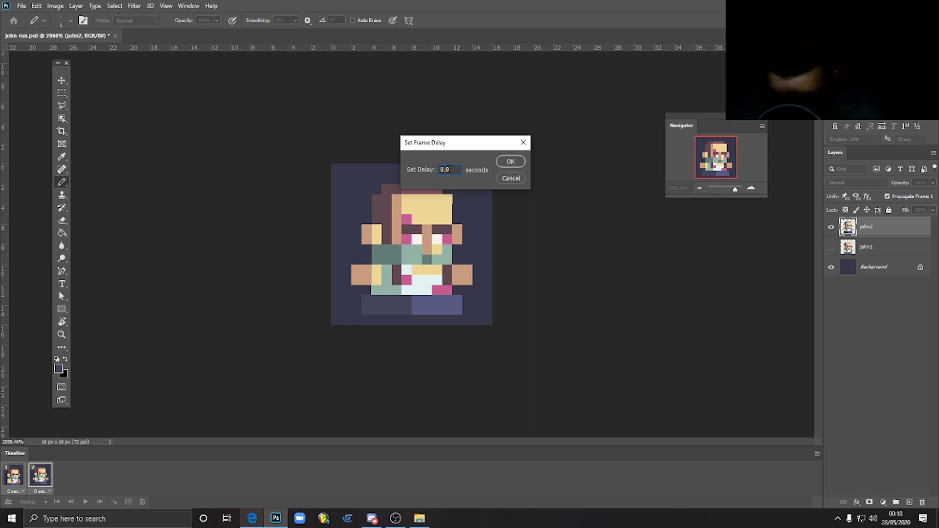
pyautogui.press('BackSpace')
pyautogui.write('0')
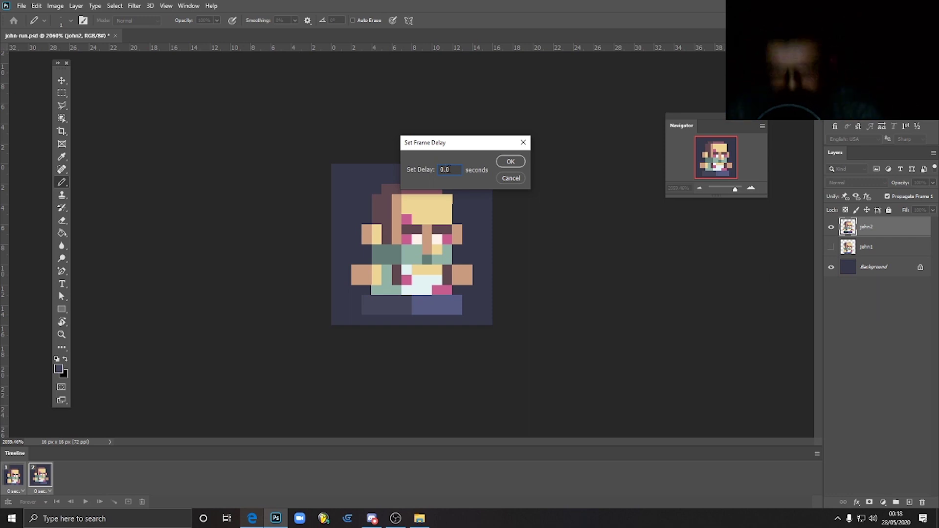
pyautogui.write('6')
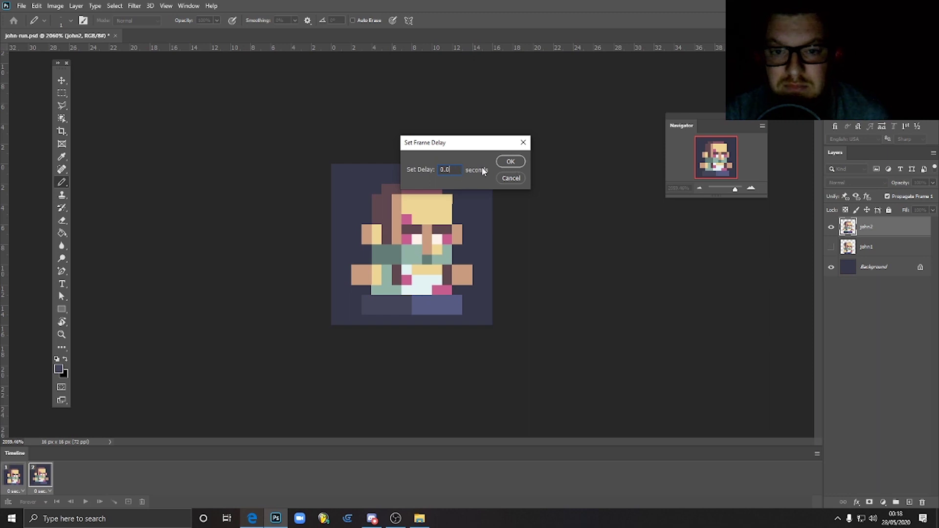
pyautogui.click(510, 161)
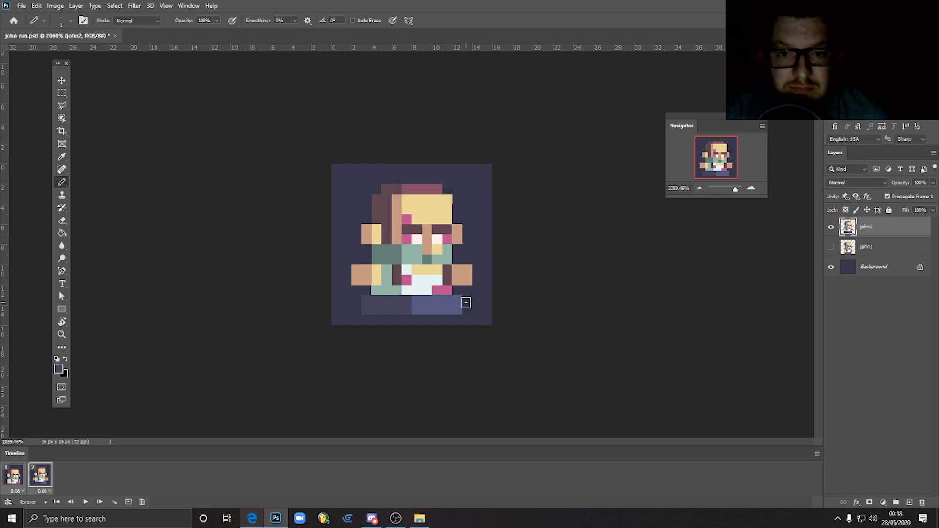
pyautogui.click(85, 501)
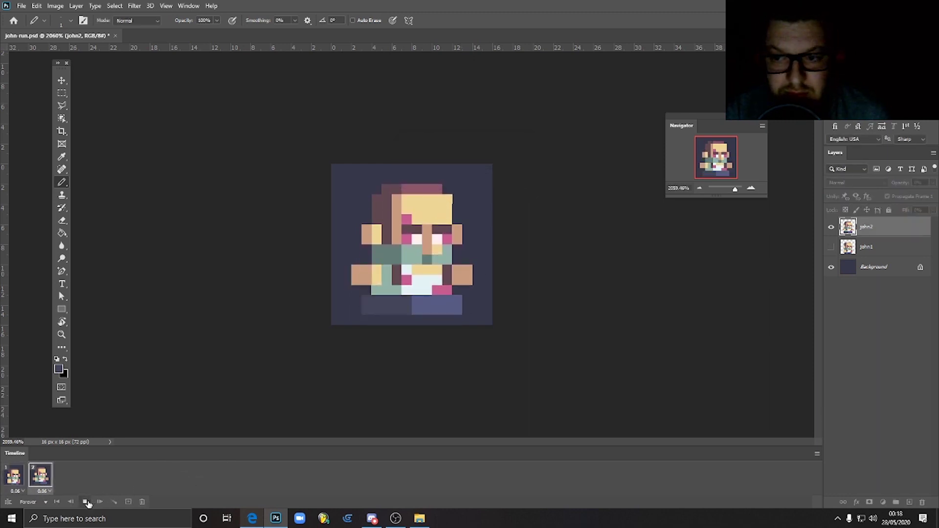
pyautogui.click(85, 502)
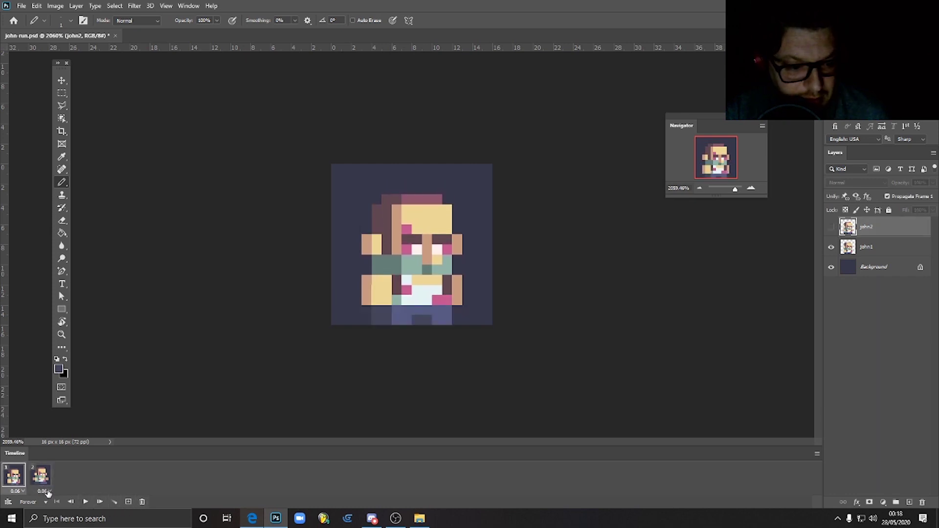
# Step: Set the delay of both animation frames to 0.08 seconds
pyautogui.click(41, 474)
pyautogui.click(13, 474)
pyautogui.click(43, 490)
pyautogui.click(52, 466)
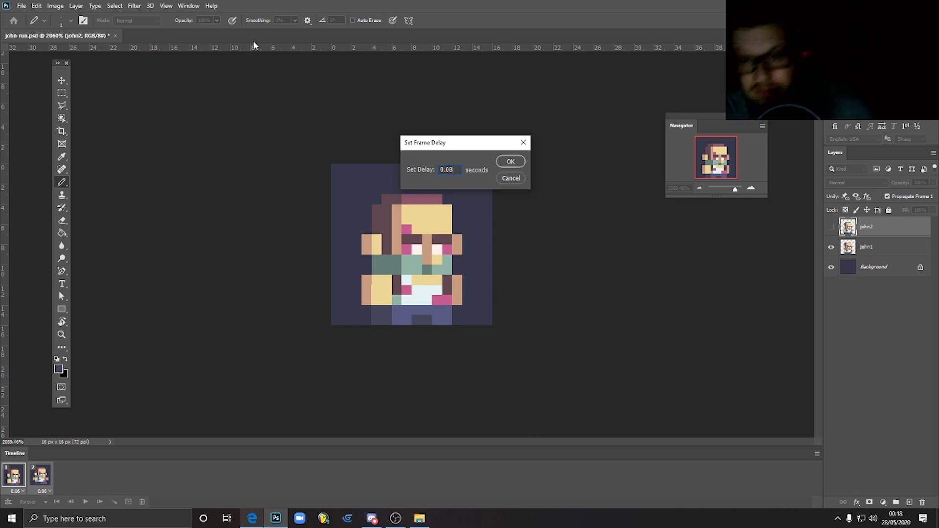
pyautogui.click(510, 162)
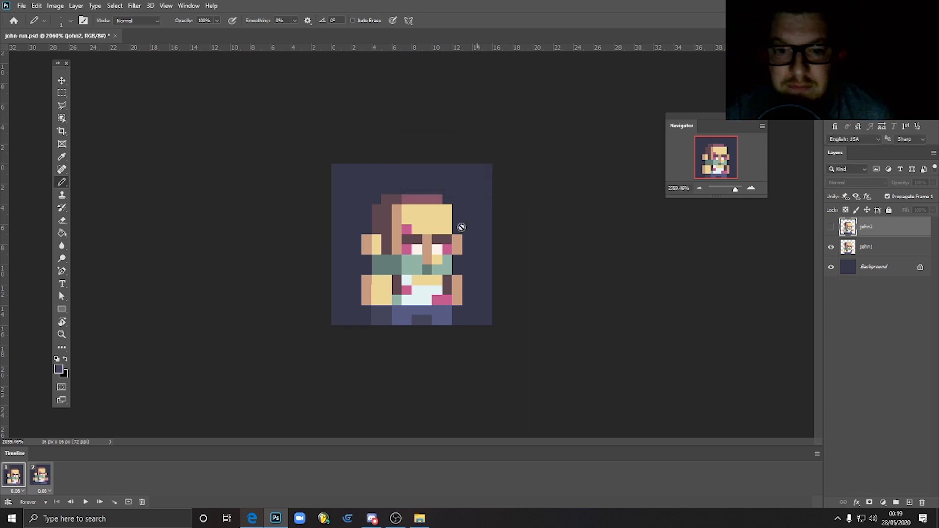
# Step: Play the two-frame animation to judge its speed with the 0.08-second delay
pyautogui.click(85, 502)
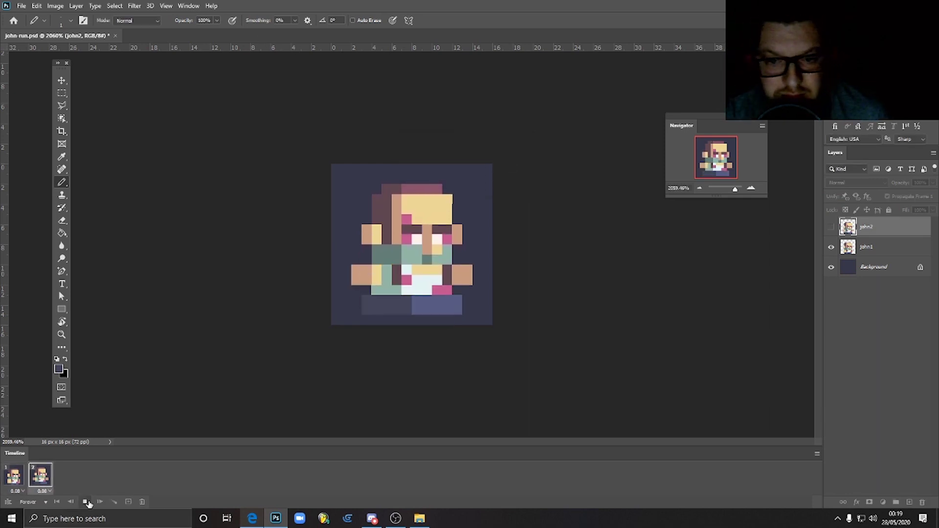
pyautogui.click(86, 502)
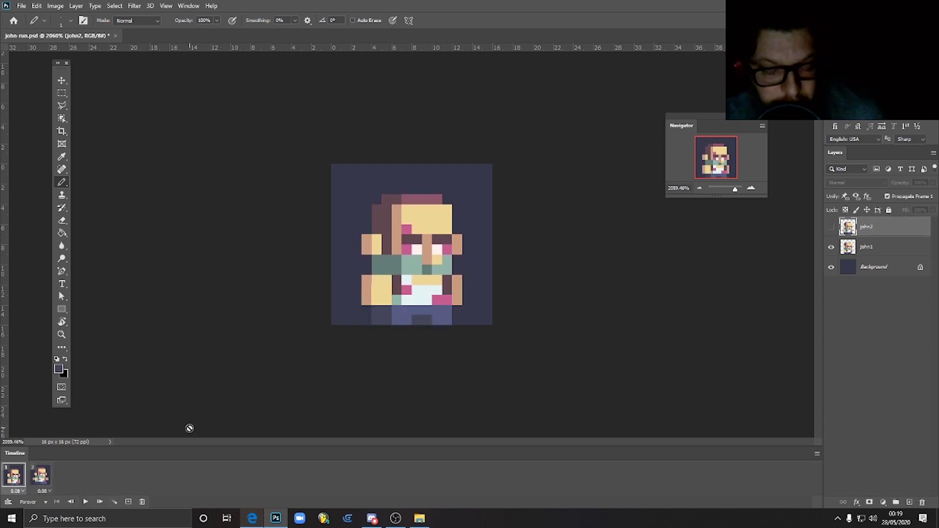
pyautogui.click(85, 502)
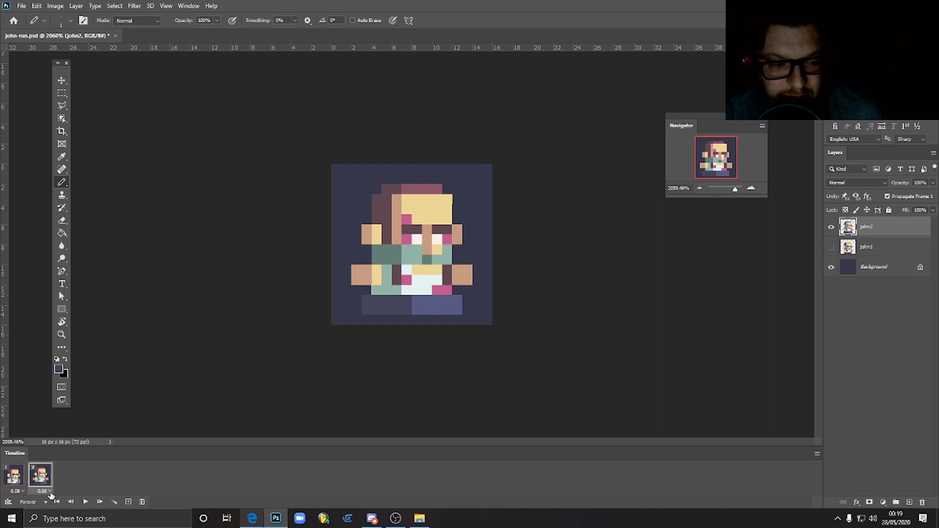
# Step: In frame 1, select the lowest beard row on layer john1 and move it down 1 px
pyautogui.click(14, 476)
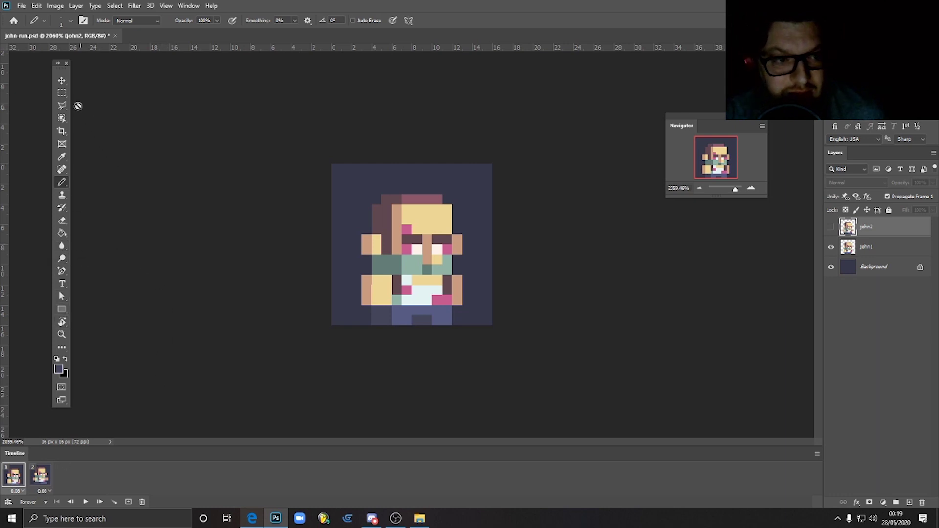
pyautogui.press('m')
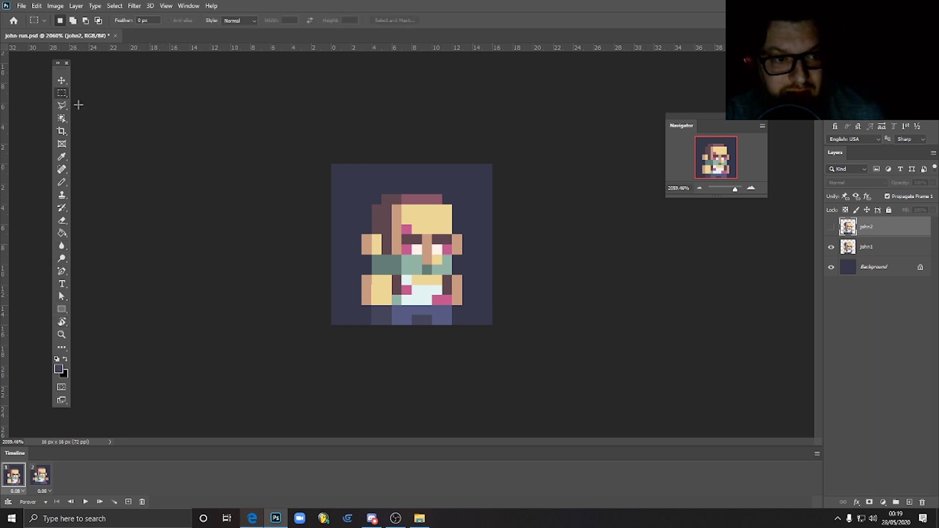
pyautogui.click(886, 247)
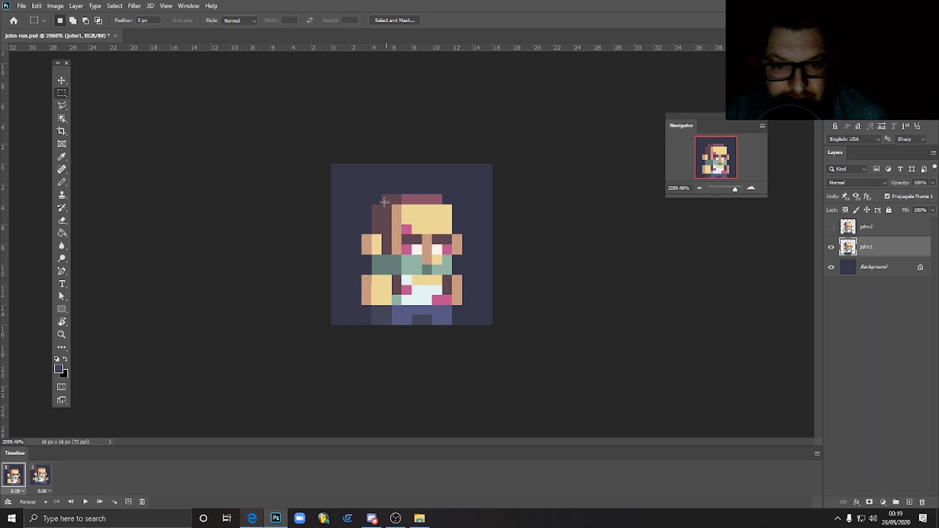
pyautogui.moveTo(342, 174); pyautogui.dragTo(476, 259)
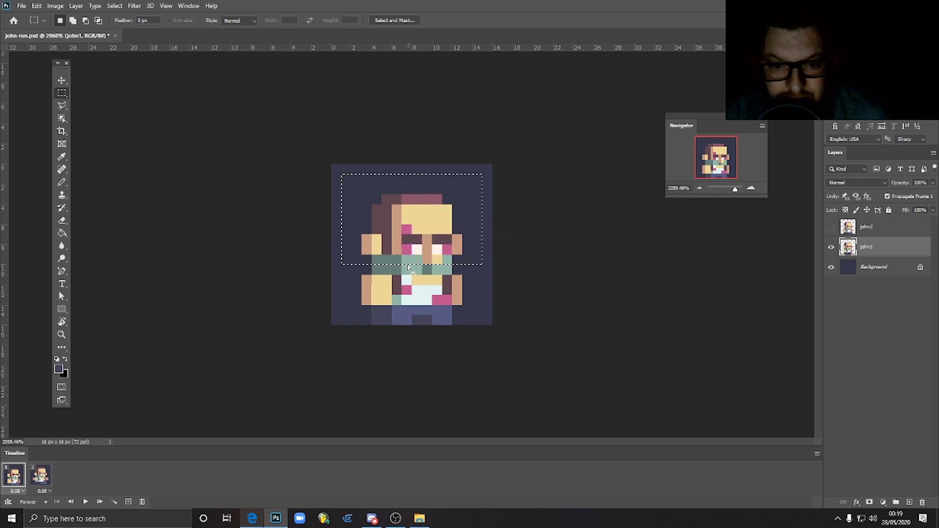
pyautogui.click(394, 267)
pyautogui.moveTo(394, 267); pyautogui.dragTo(442, 287)
pyautogui.click(61, 80)
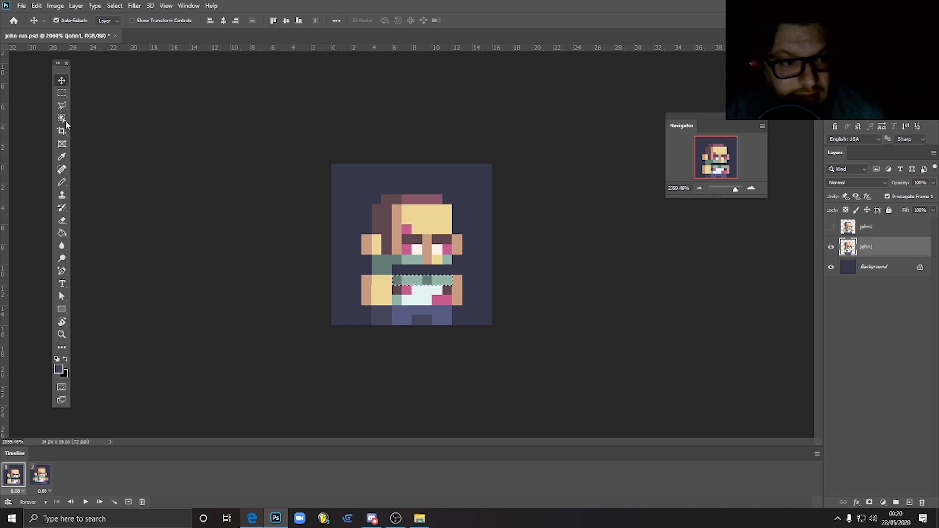
# Step: Move the head and upper beard on layer john1 down 1 px to meet the lowered beard row, and clear the selection
pyautogui.click(62, 93)
pyautogui.moveTo(341, 173); pyautogui.dragTo(472, 265)
pyautogui.click(62, 80)
pyautogui.moveTo(425, 216); pyautogui.dragTo(425, 228)
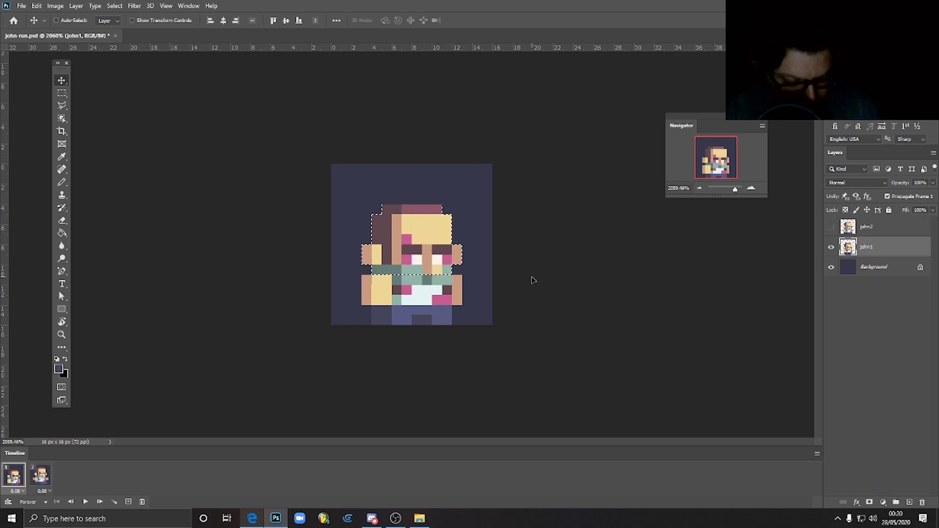
pyautogui.hotkey('ctrl', 'd')
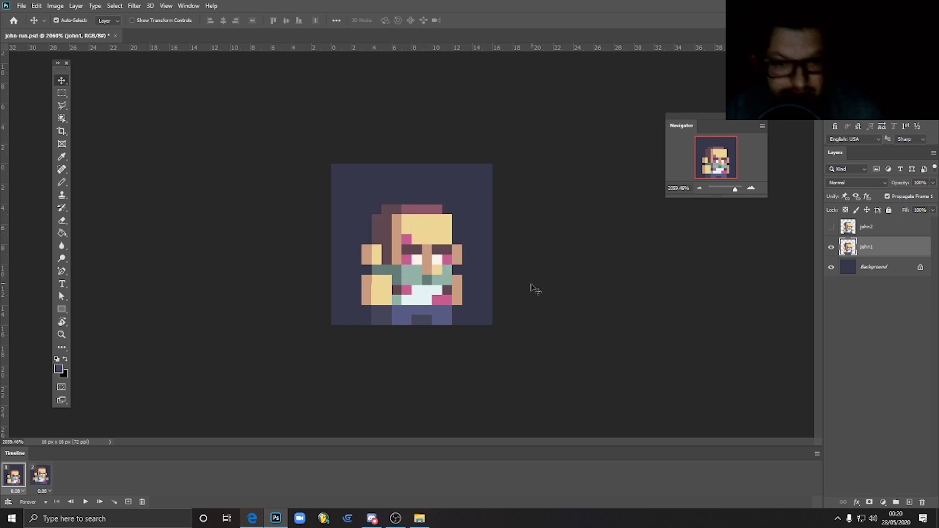
# Step: Add a third animation frame after frame 2 and duplicate layer john2 as john3
pyautogui.click(41, 481)
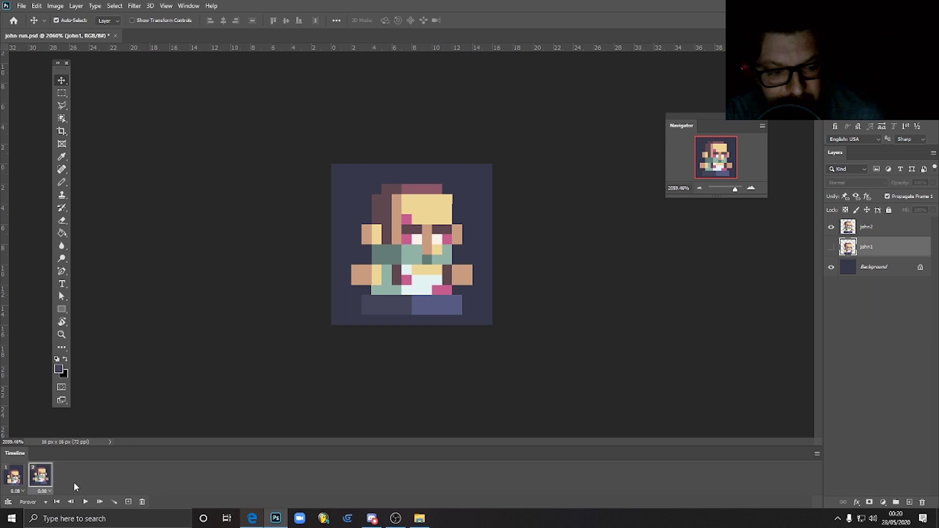
pyautogui.click(128, 501)
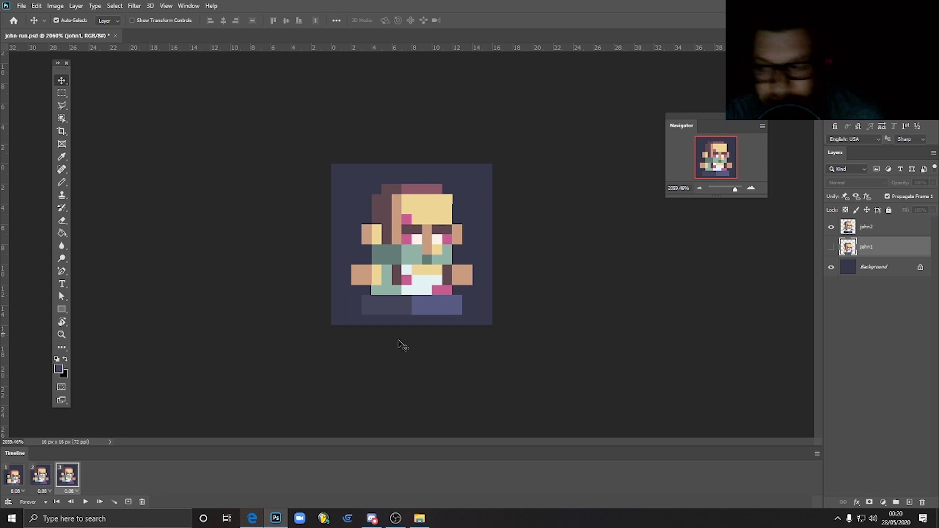
pyautogui.click(889, 229)
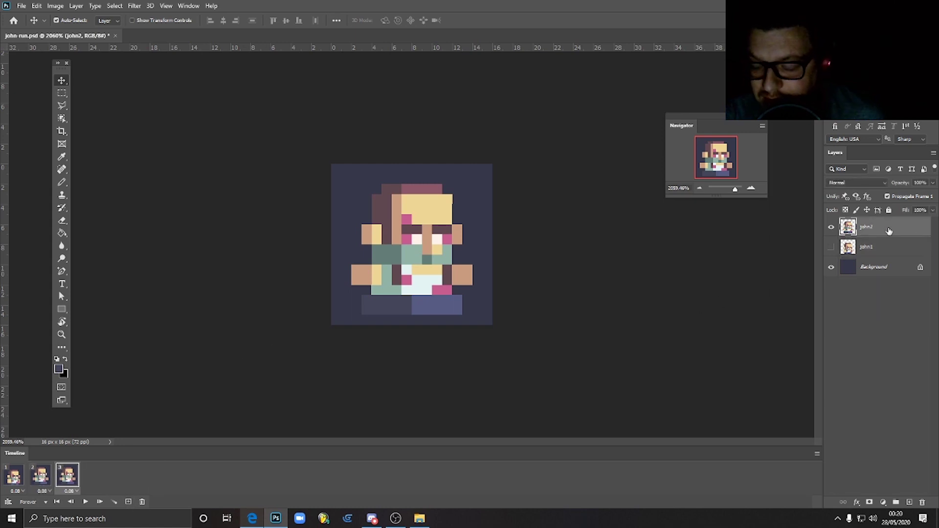
pyautogui.rightClick(889, 230)
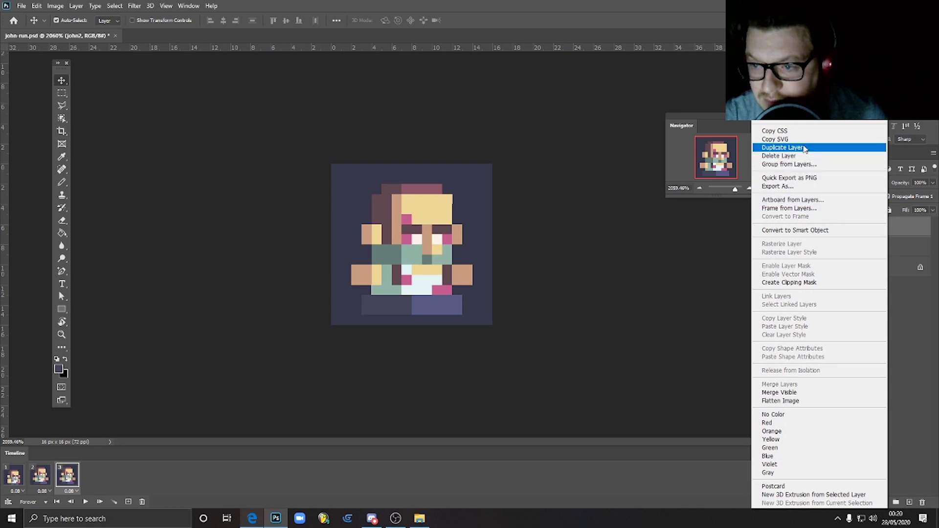
pyautogui.click(804, 149)
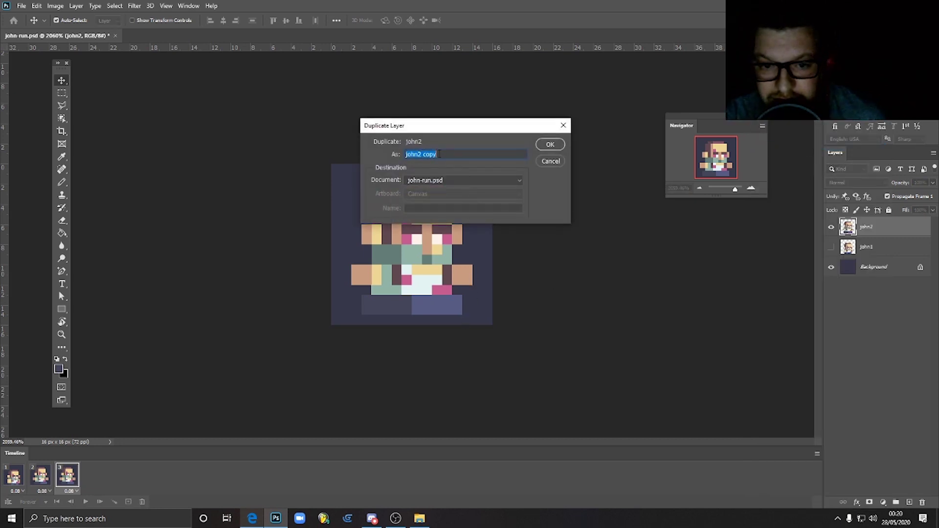
pyautogui.write('john3')
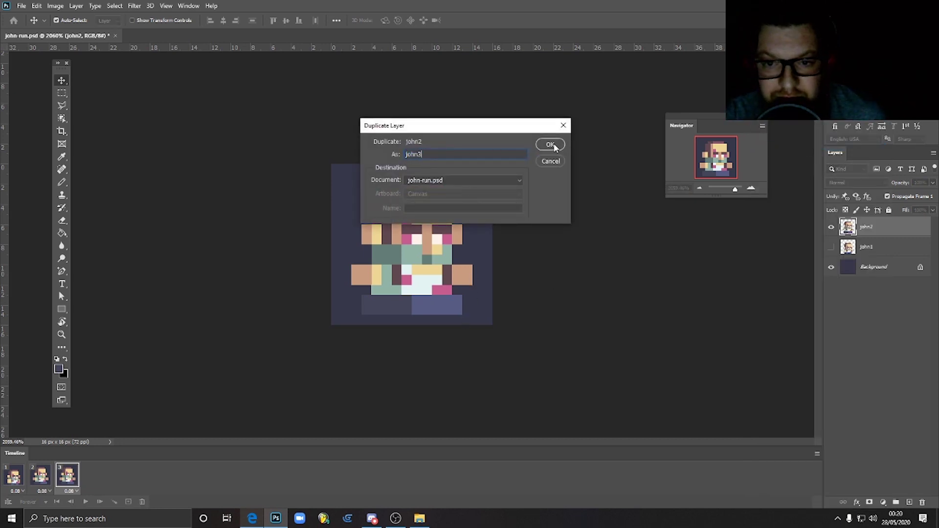
pyautogui.click(549, 146)
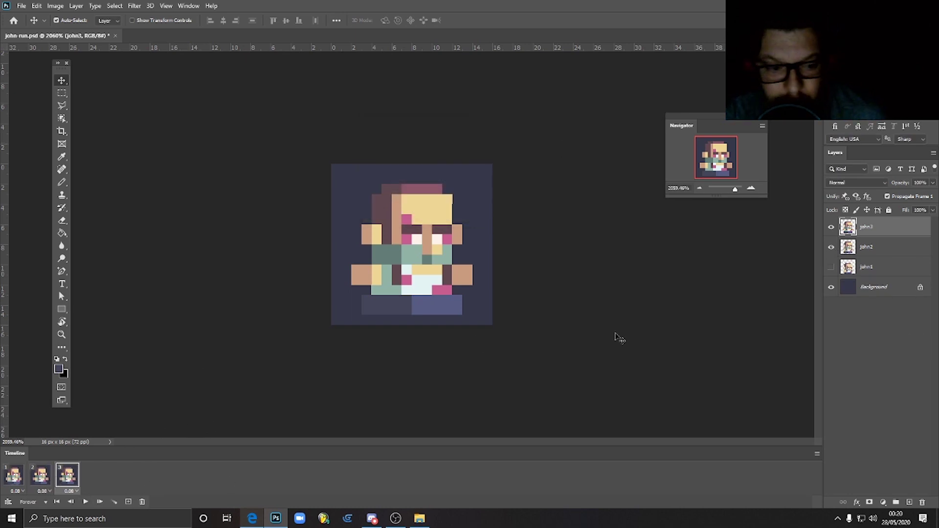
# Step: Set layer visibility per frame so john3 is hidden in frames 1 and 2 and is the only character layer in frame 3
pyautogui.click(830, 247)
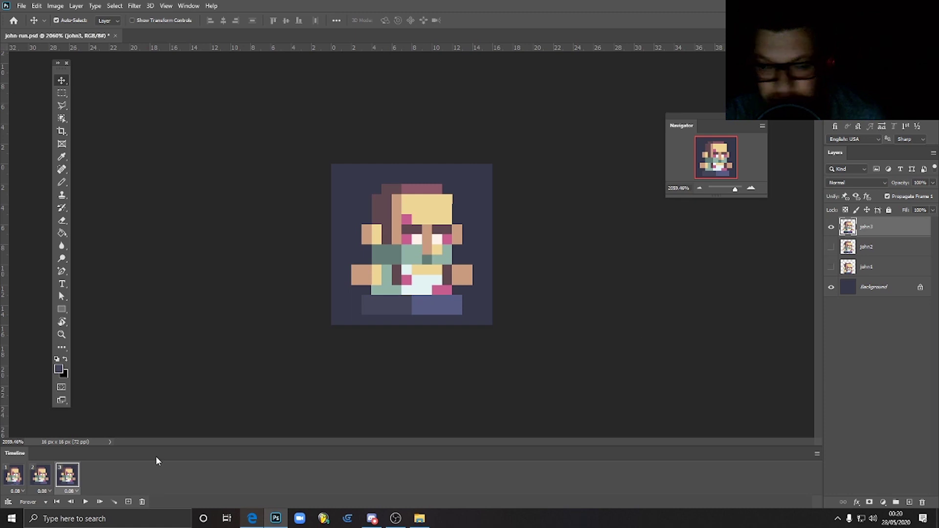
pyautogui.click(46, 478)
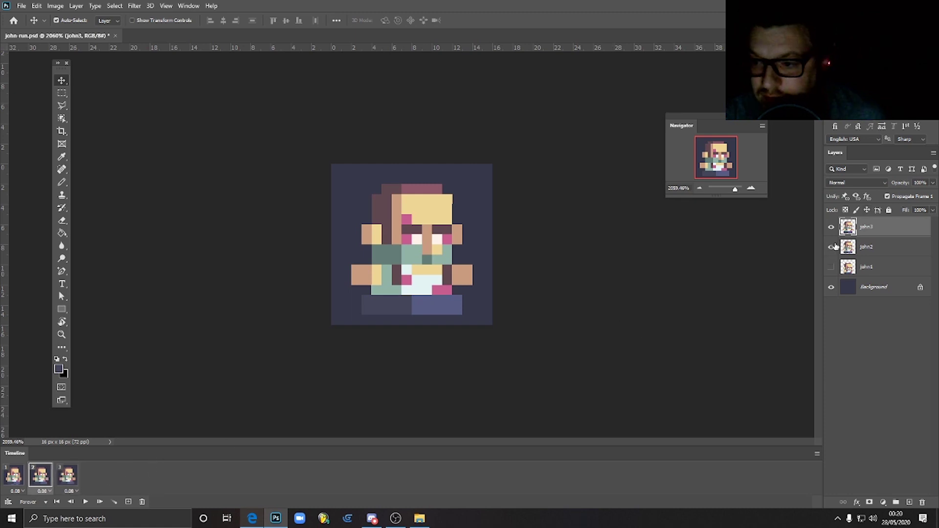
pyautogui.click(831, 228)
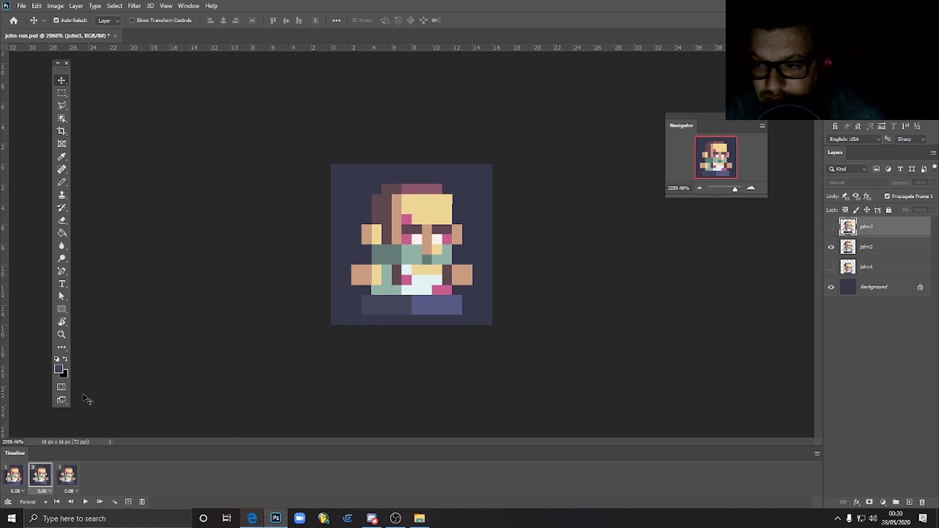
pyautogui.click(14, 475)
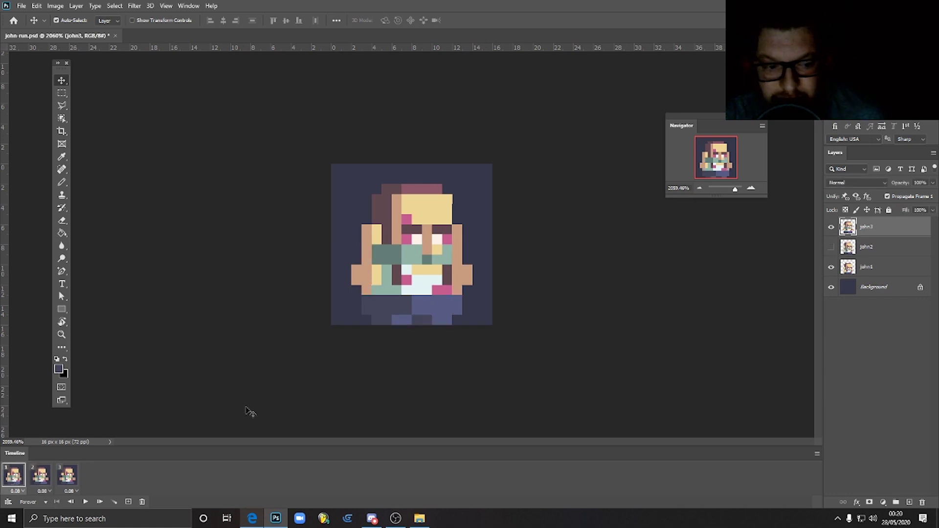
pyautogui.click(831, 228)
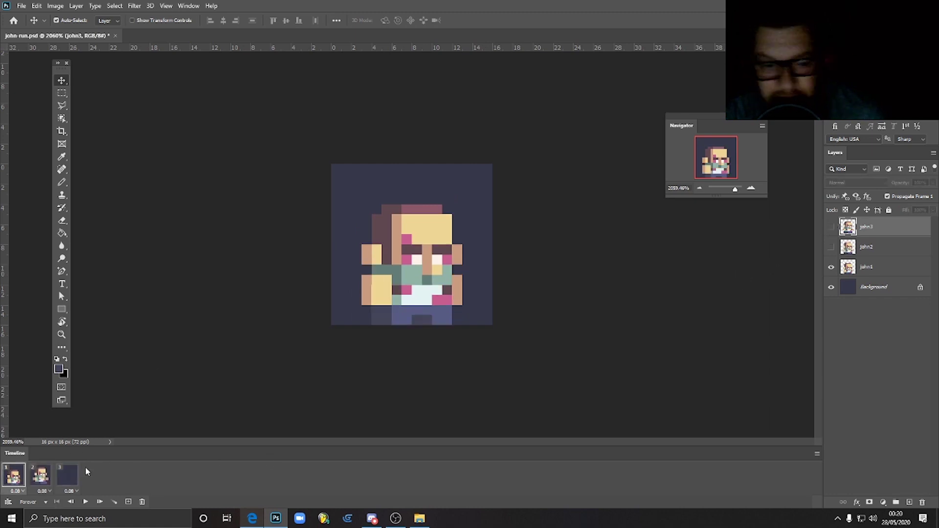
pyautogui.click(67, 475)
pyautogui.click(831, 228)
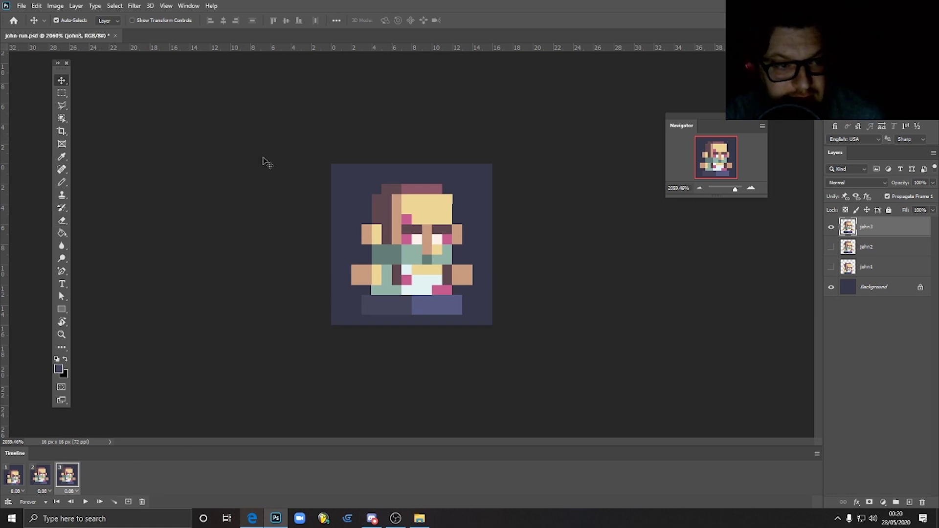
# Step: Move the whole john3 character up 1 px in frame 3 and preview the three-frame animation
pyautogui.moveTo(446, 276); pyautogui.dragTo(447, 266)
pyautogui.click(23, 483)
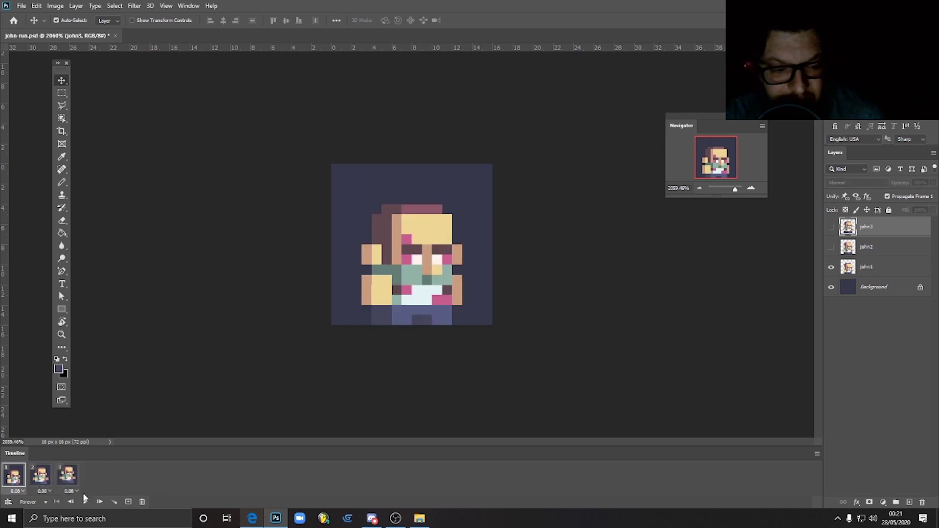
pyautogui.click(84, 502)
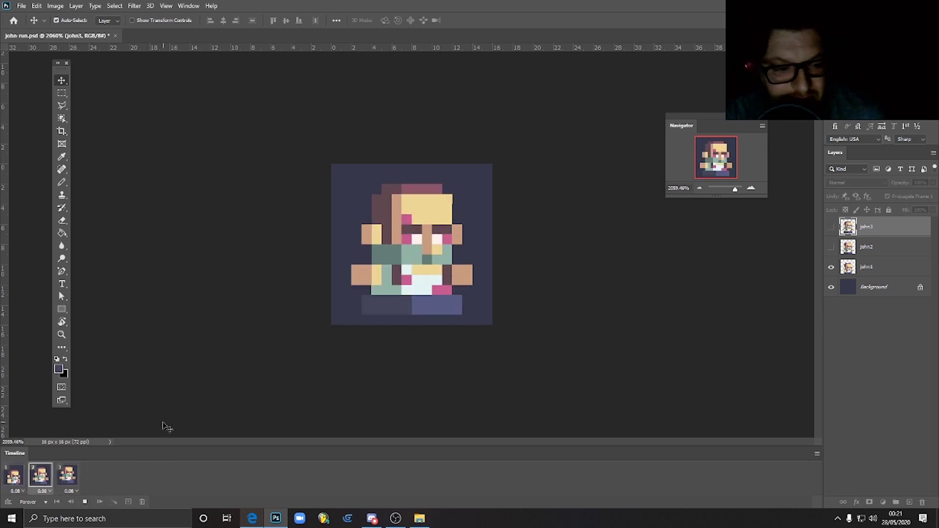
pyautogui.click(13, 478)
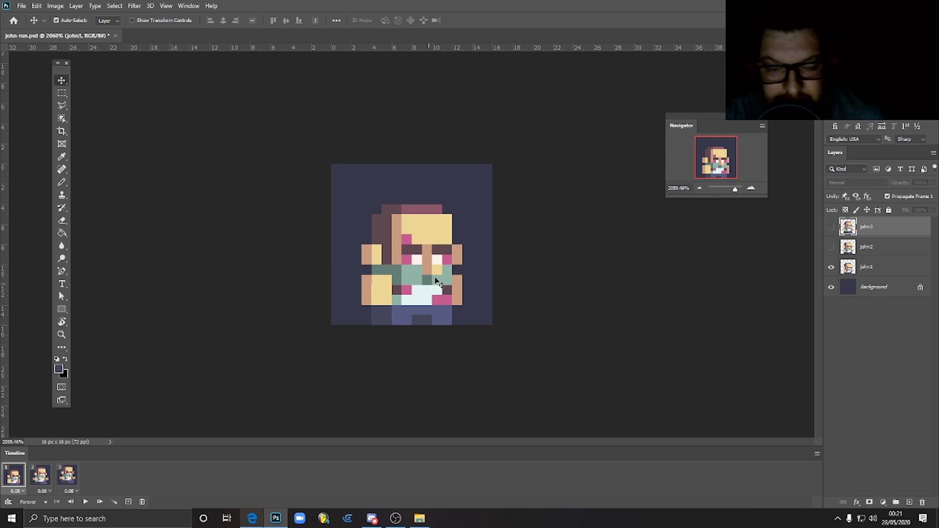
# Step: In frame 2, select the 7 x 1 px lowest beard row on layer john2 and move it down 1 px
pyautogui.click(40, 477)
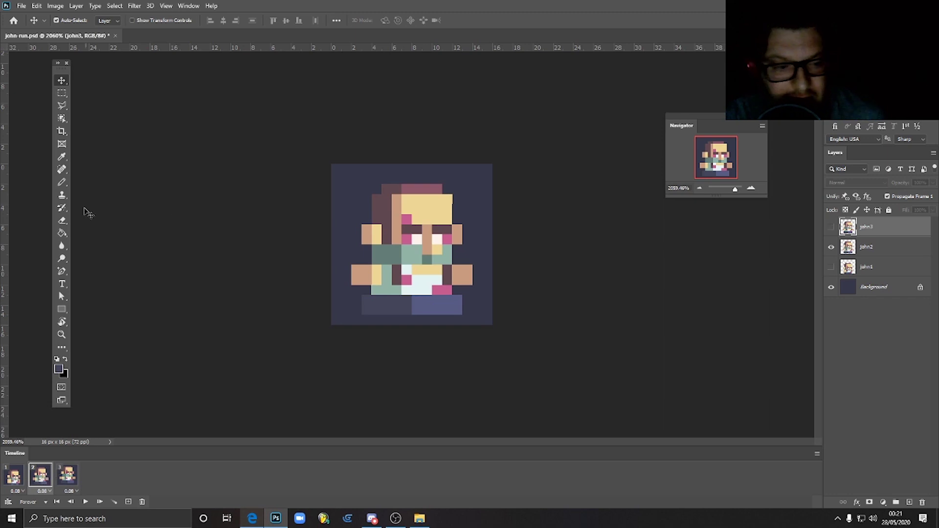
pyautogui.click(61, 92)
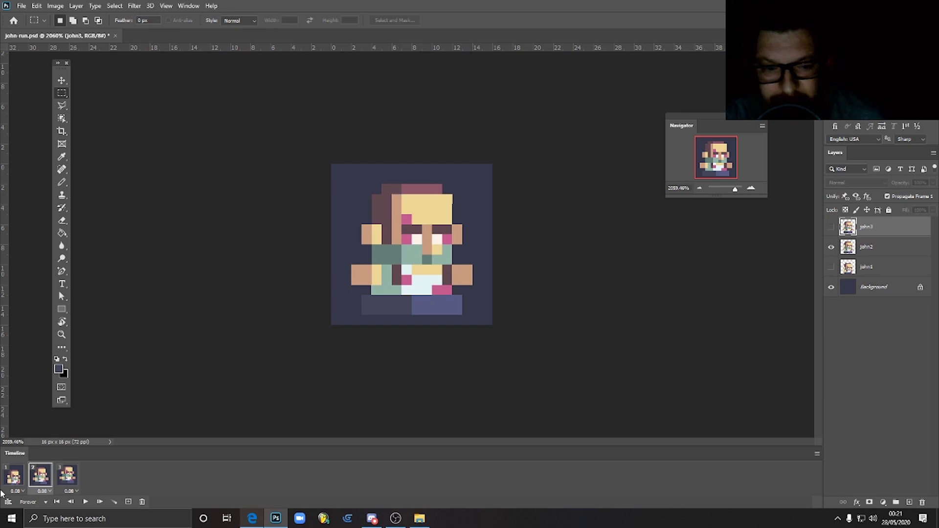
pyautogui.click(14, 477)
pyautogui.click(44, 478)
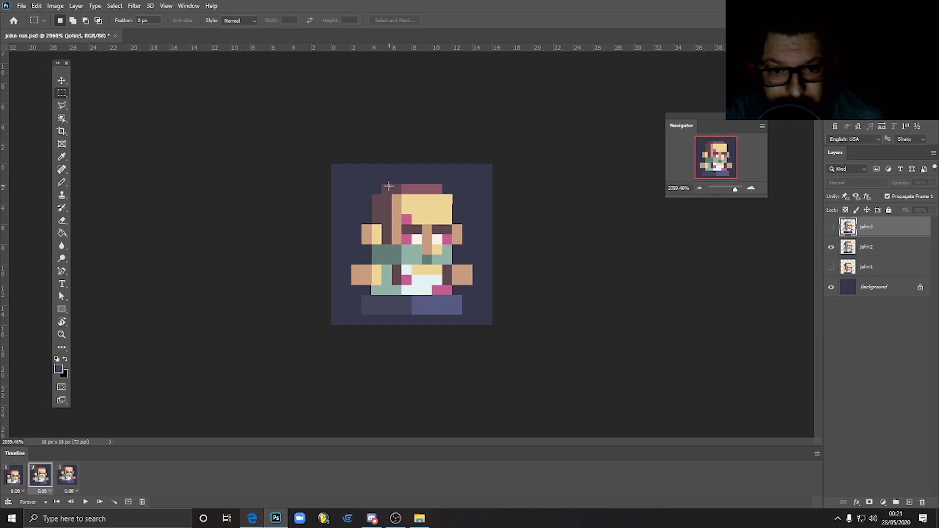
pyautogui.moveTo(383, 255); pyautogui.dragTo(452, 264)
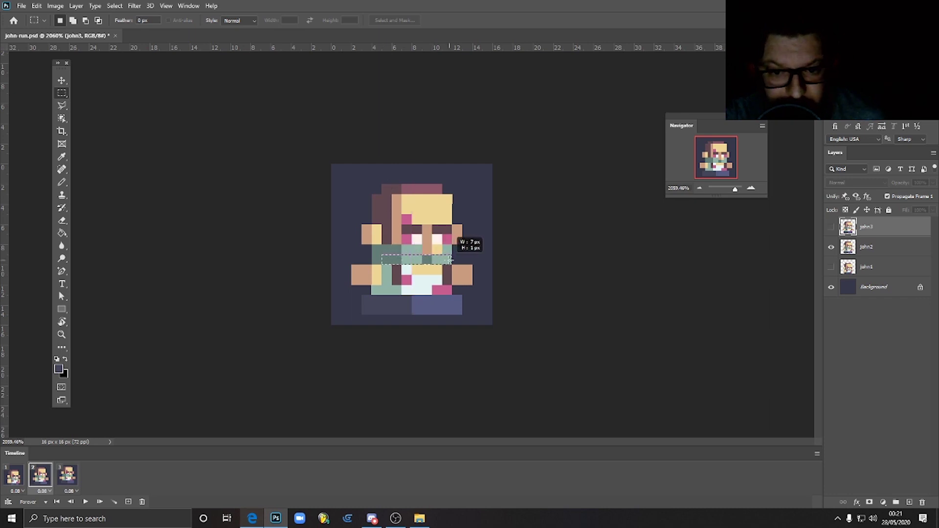
pyautogui.press('v')
pyautogui.click(440, 264)
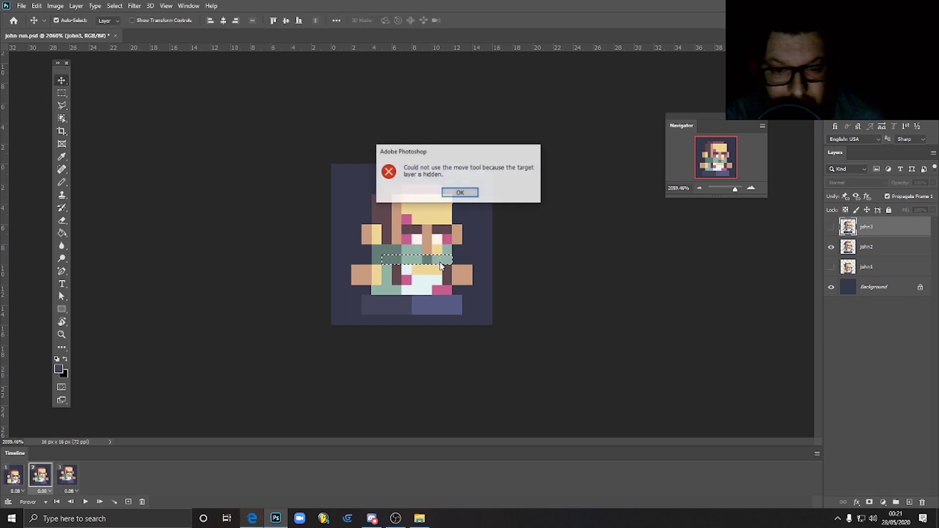
pyautogui.click(459, 193)
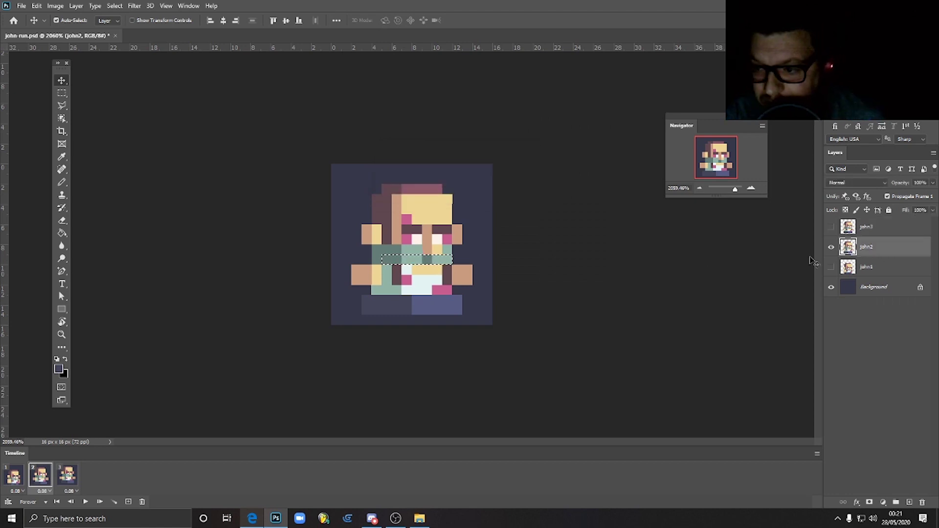
pyautogui.click(868, 247)
pyautogui.moveTo(444, 263); pyautogui.dragTo(442, 279)
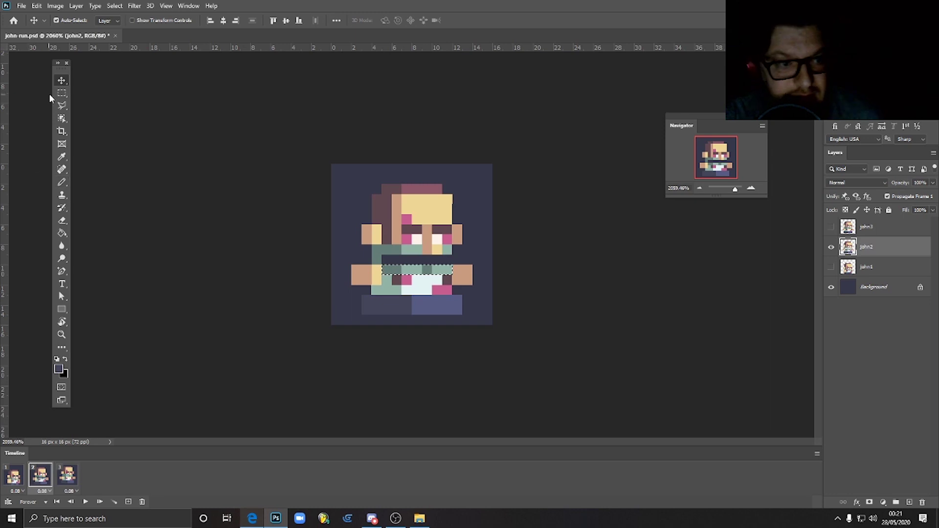
# Step: Move the head and upper beard on layer john2 down 1 px to close the gap, and clear the selection
pyautogui.click(62, 93)
pyautogui.moveTo(272, 151); pyautogui.dragTo(523, 251)
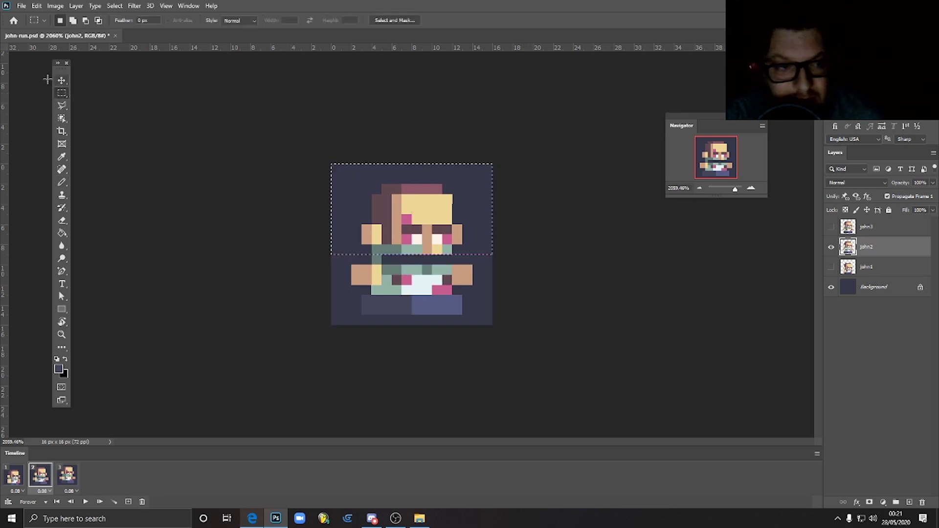
pyautogui.click(62, 80)
pyautogui.moveTo(411, 214); pyautogui.dragTo(412, 224)
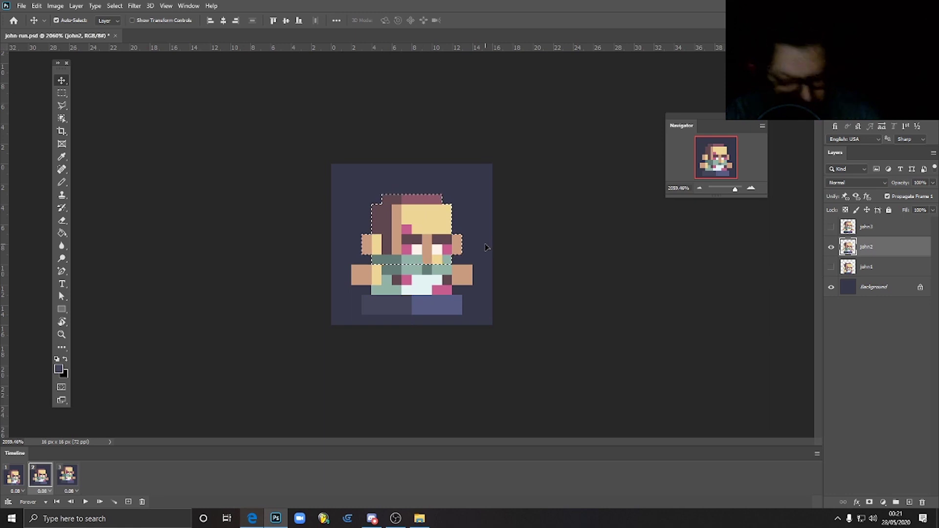
pyautogui.hotkey('ctrl', 'd')
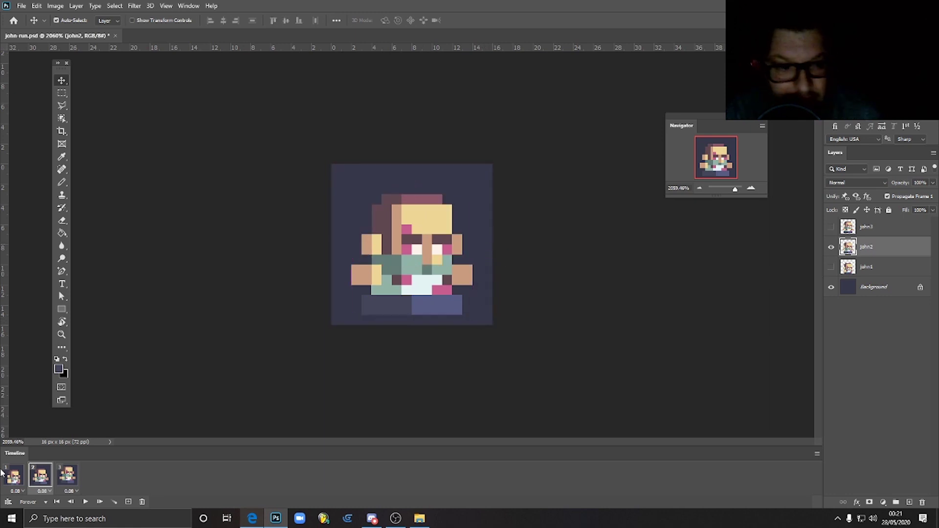
# Step: Step through frames 1, 2 and 3 to compare the head and body positions
pyautogui.click(20, 477)
pyautogui.click(39, 483)
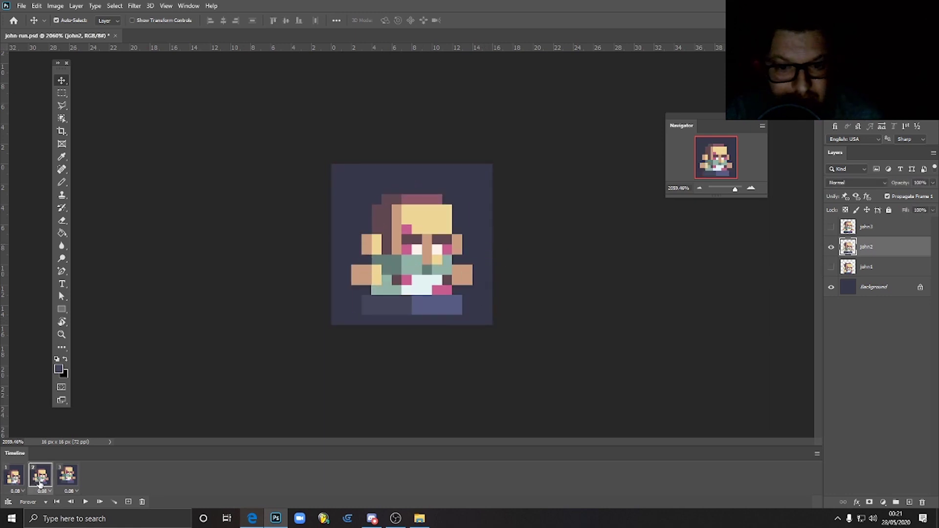
pyautogui.click(75, 481)
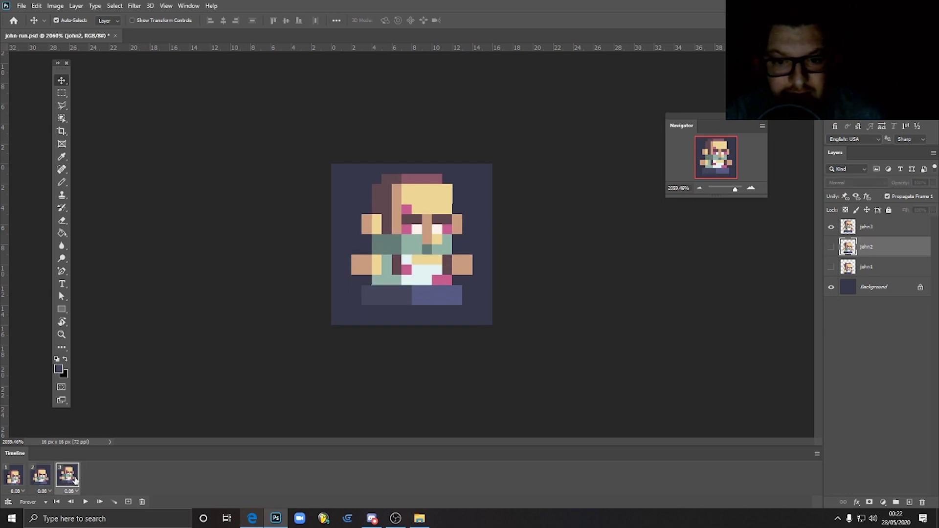
# Step: Play the three-frame animation, stop it, and compare frames 2 and 3
pyautogui.click(86, 502)
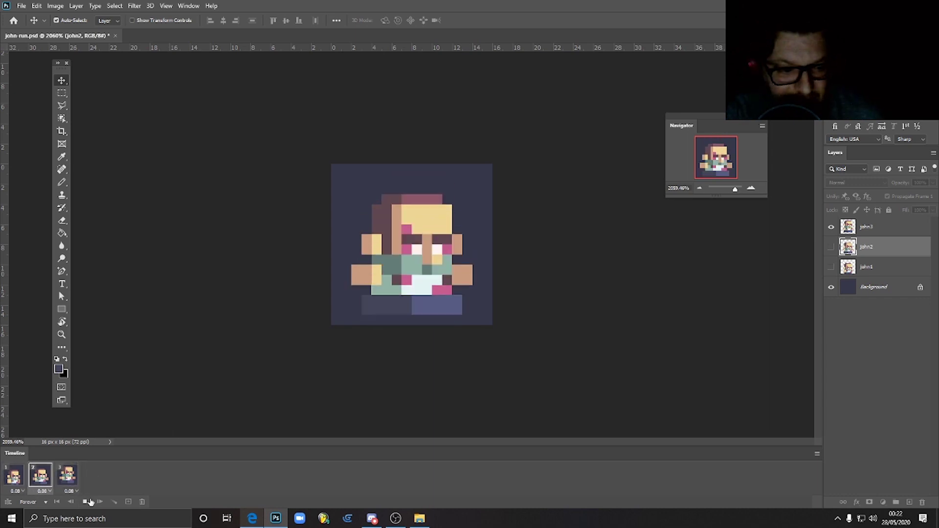
pyautogui.press('space')
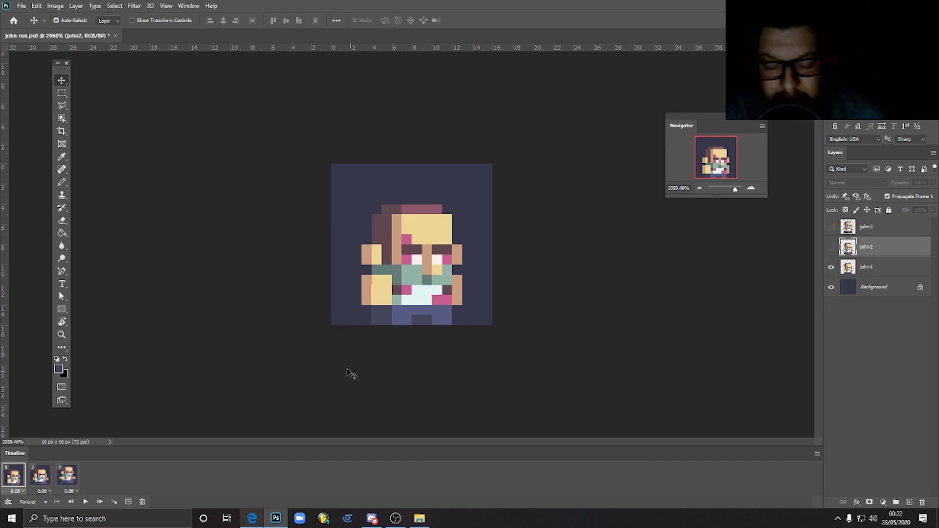
pyautogui.click(35, 476)
pyautogui.click(74, 479)
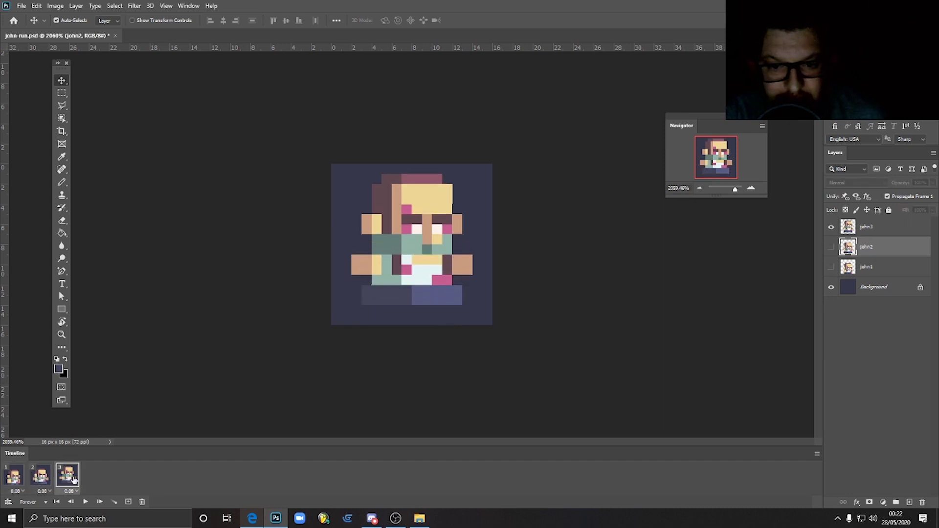
# Step: In frame 1, enlarge both eyes on layer john1 by painting the eyebrow pixel above each with the sampled off-white eye colour
pyautogui.click(13, 477)
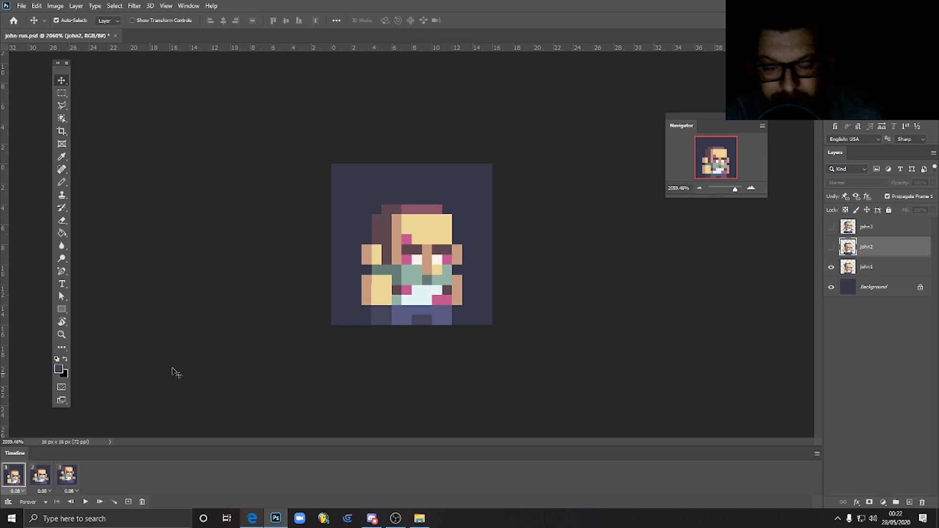
pyautogui.click(62, 182)
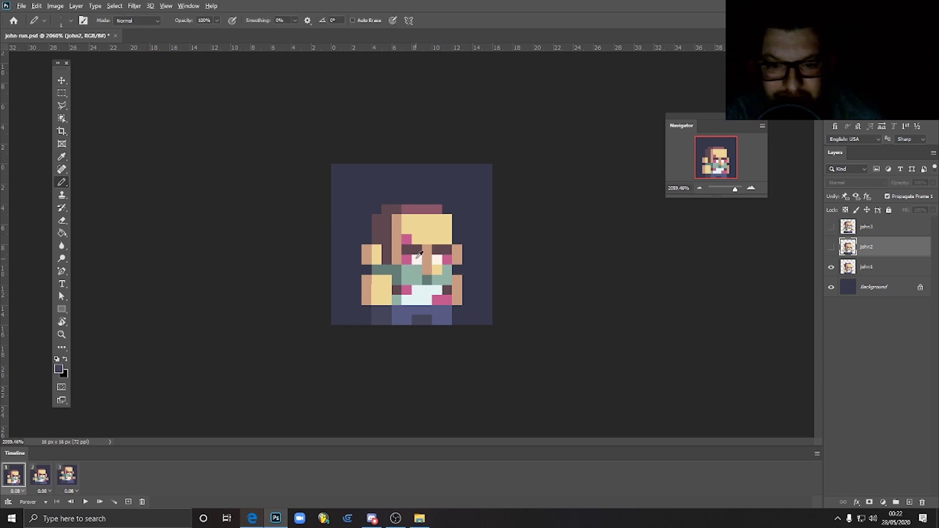
pyautogui.click(862, 265)
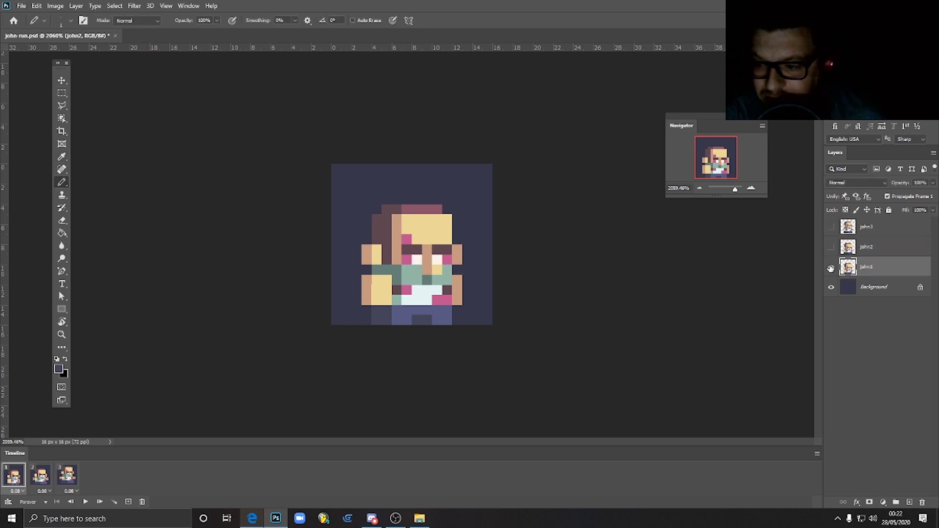
pyautogui.keyDown('alt'); pyautogui.click(416, 260); pyautogui.keyUp('alt')
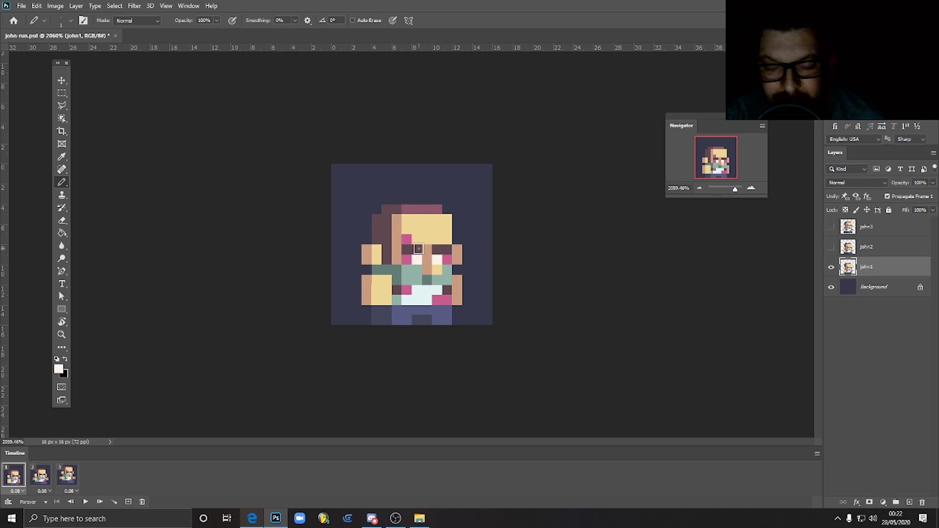
pyautogui.click(430, 284)
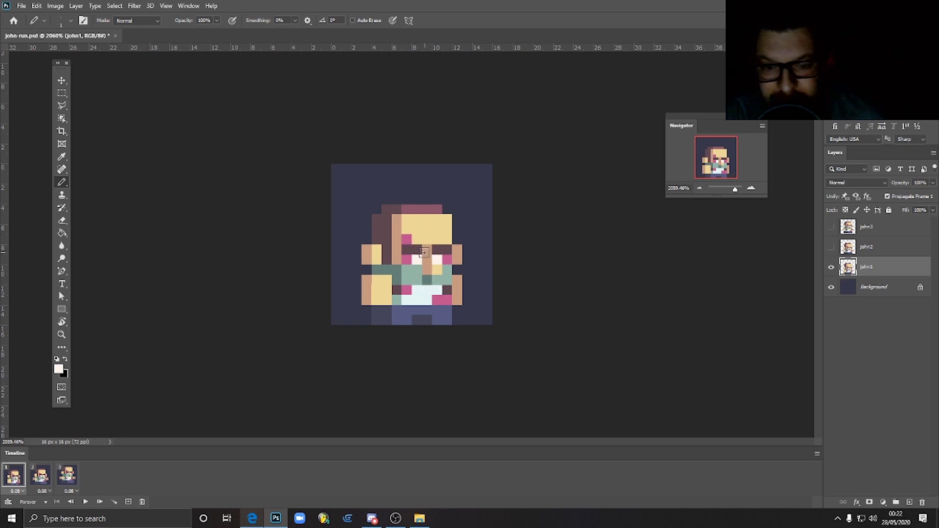
pyautogui.click(417, 250)
pyautogui.moveTo(417, 257); pyautogui.dragTo(417, 249)
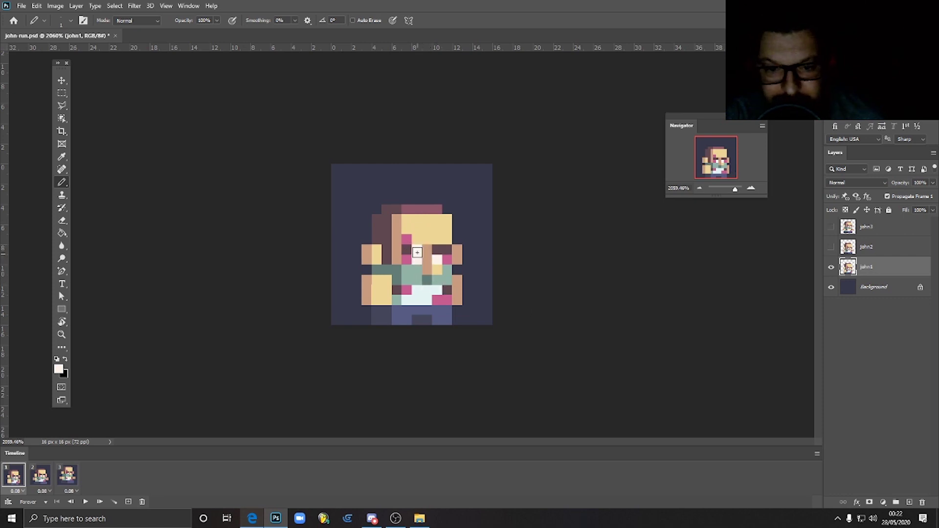
pyautogui.click(436, 253)
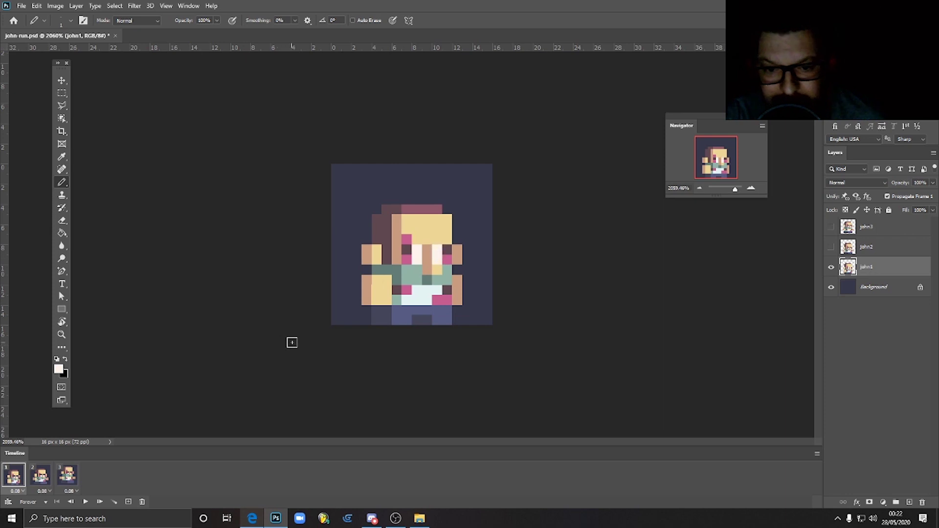
# Step: Preview the animation with the enlarged eyes, then stop it and flip between the frames, mainly 2 and 3
pyautogui.click(84, 502)
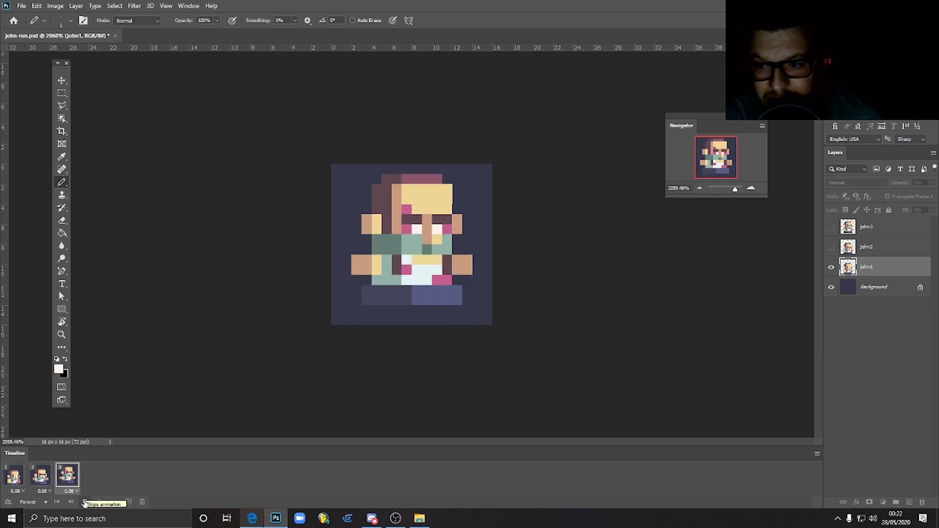
pyautogui.click(84, 502)
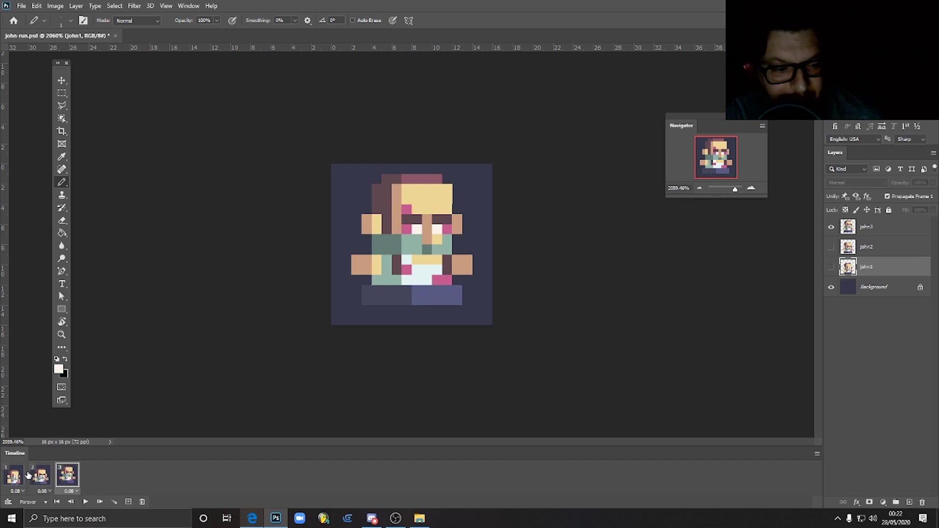
pyautogui.click(25, 477)
pyautogui.click(50, 480)
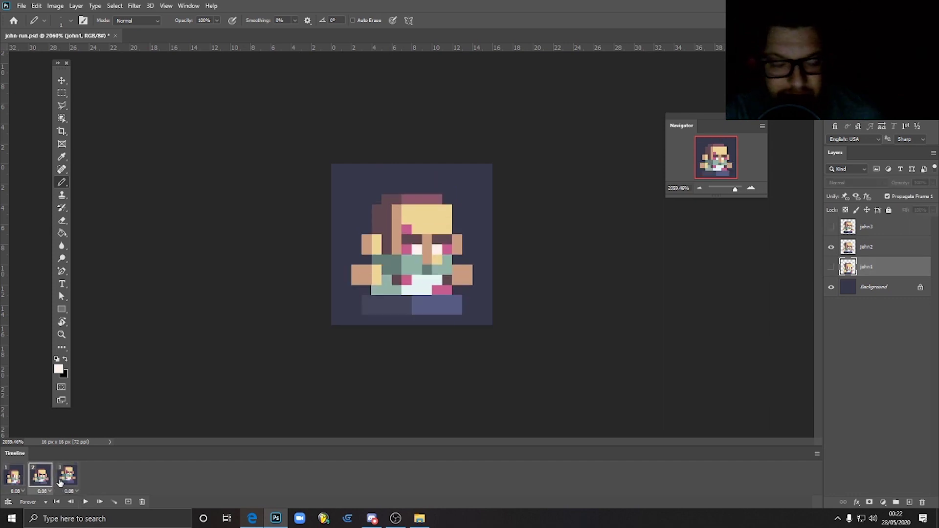
pyautogui.click(68, 481)
pyautogui.click(49, 480)
pyautogui.click(66, 481)
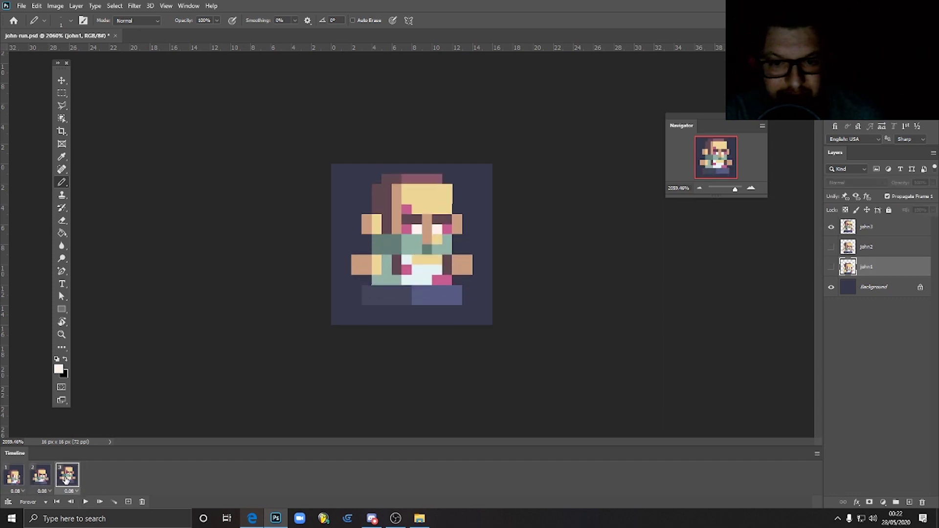
pyautogui.click(41, 480)
pyautogui.click(72, 481)
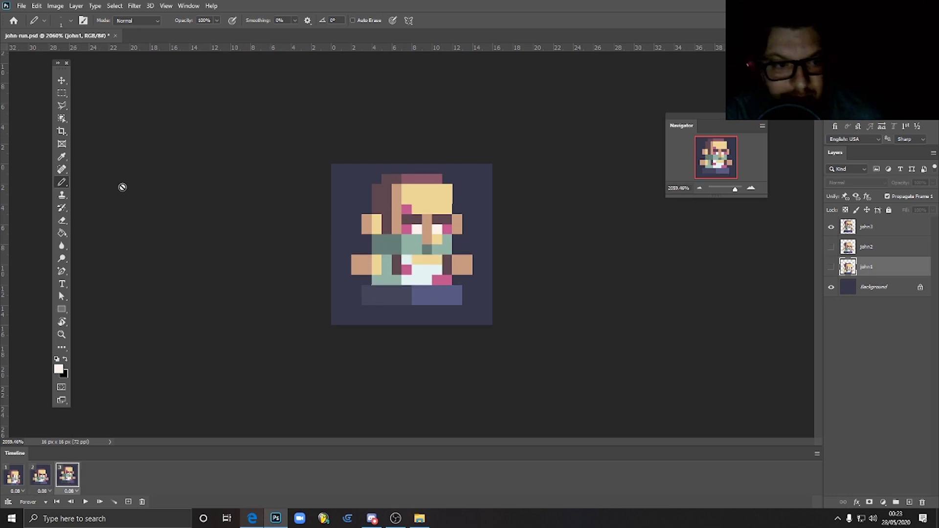
# Step: In frame 3, select the 2 x 2 px hand beside the pink shirt detail on layer john3 and move it up 1 px
pyautogui.click(62, 93)
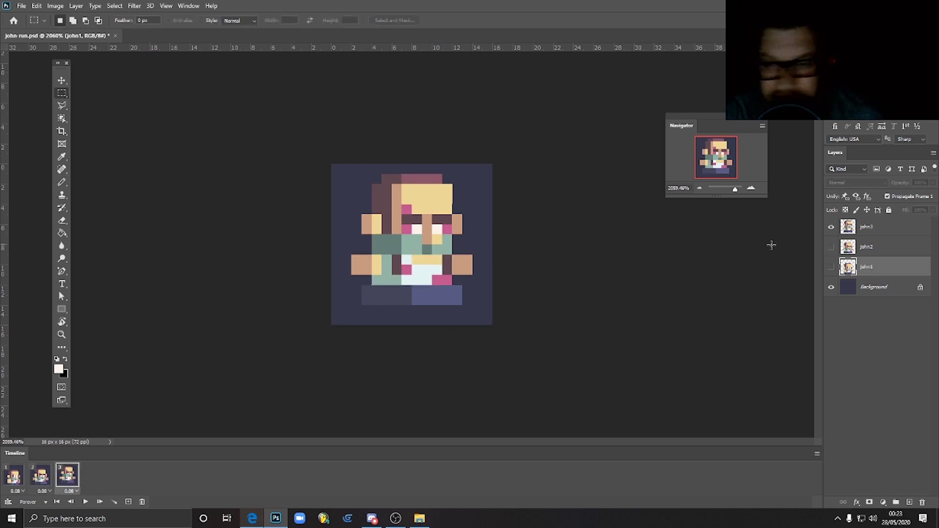
pyautogui.click(893, 230)
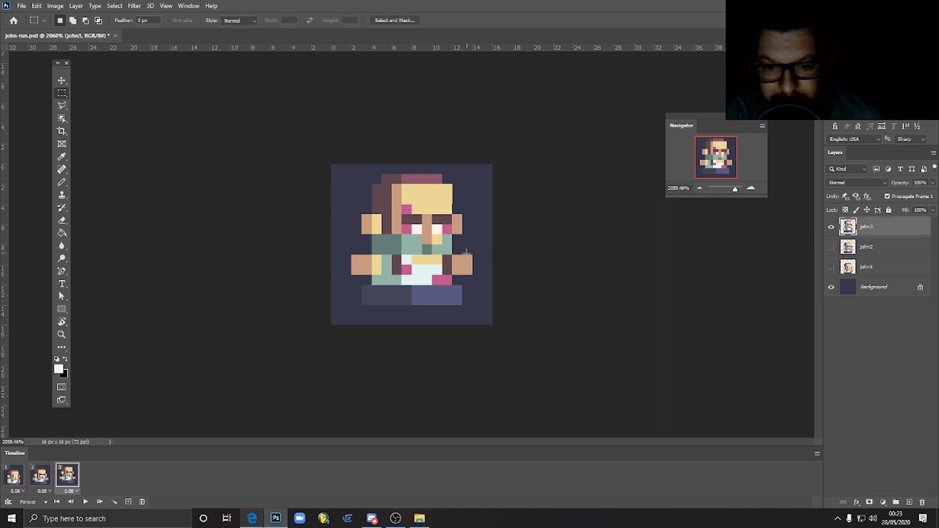
pyautogui.moveTo(466, 254)
pyautogui.mouseDown()
pyautogui.moveTo(473, 275)
pyautogui.moveTo(463, 256)
pyautogui.mouseUp()
pyautogui.press('v')
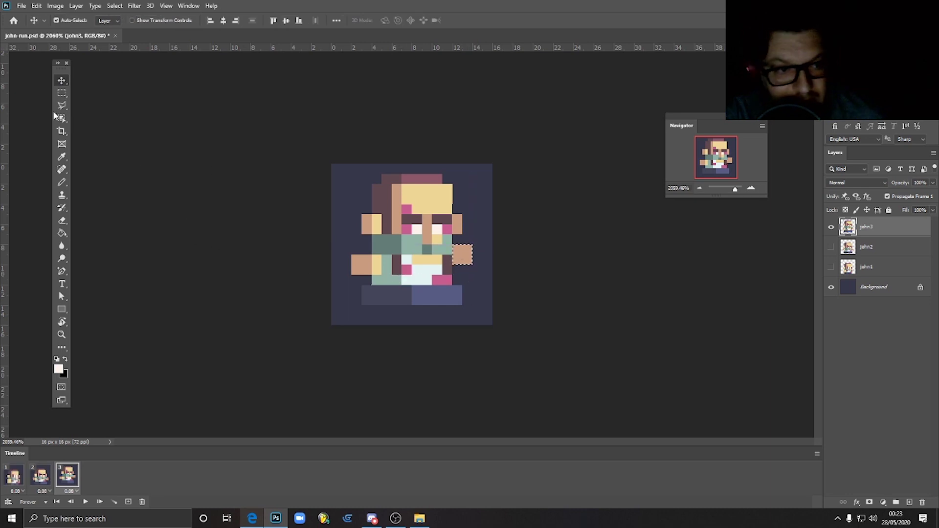
# Step: Move the opposite 3 x 2 px hand on layer john3 up 1 px and fill the gap beneath it with the light green clothing colour
pyautogui.click(62, 93)
pyautogui.moveTo(352, 256)
pyautogui.mouseDown()
pyautogui.moveTo(381, 275)
pyautogui.moveTo(353, 251)
pyautogui.mouseUp()
pyautogui.click(62, 80)
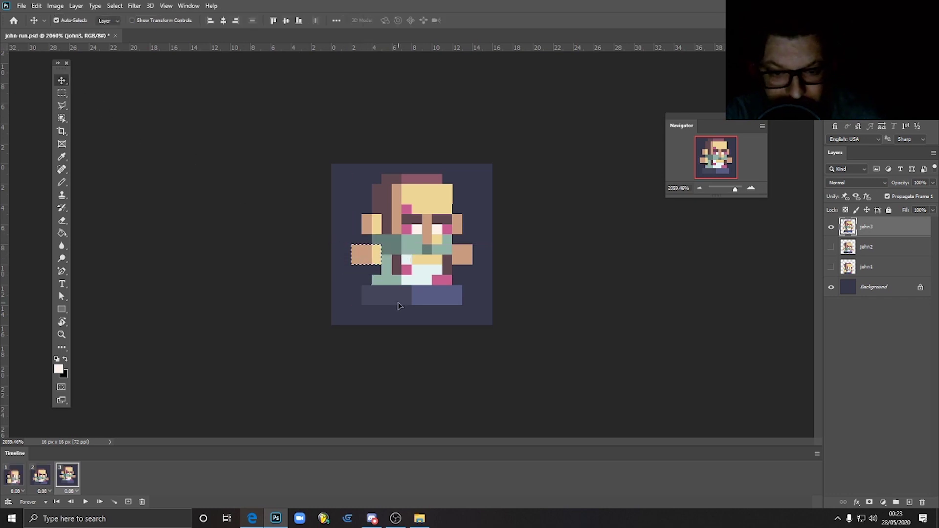
pyautogui.click(62, 183)
pyautogui.keyDown('alt'); pyautogui.click(380, 279); pyautogui.keyUp('alt')
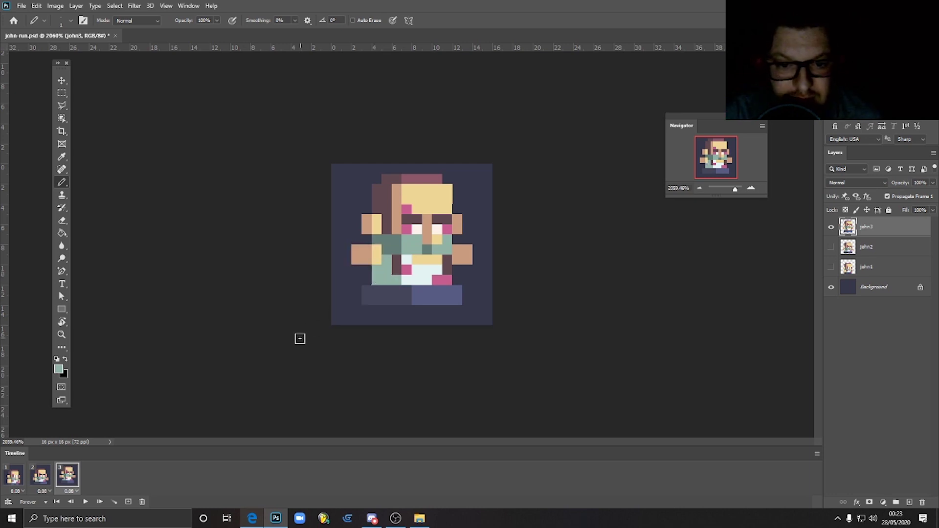
# Step: Preview the animation with the raised hands and compare frame 3 with frame 2
pyautogui.click(86, 502)
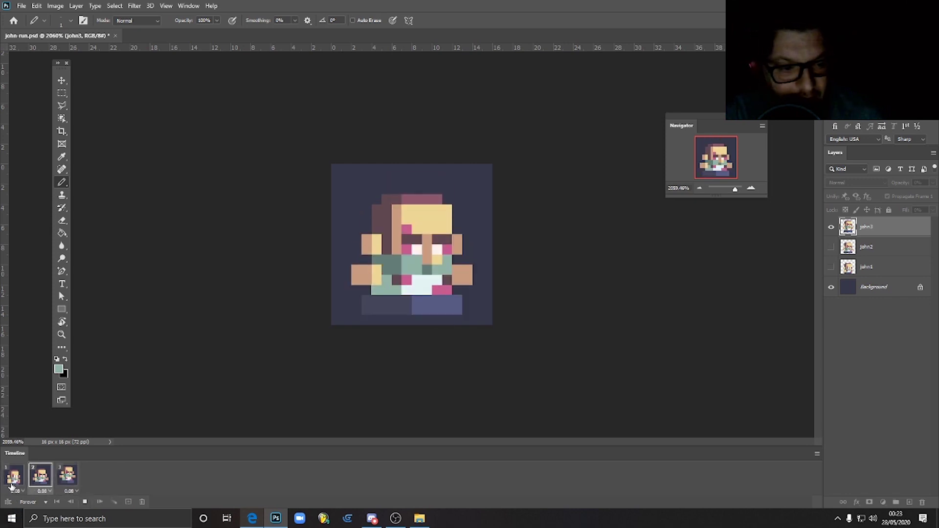
pyautogui.click(71, 482)
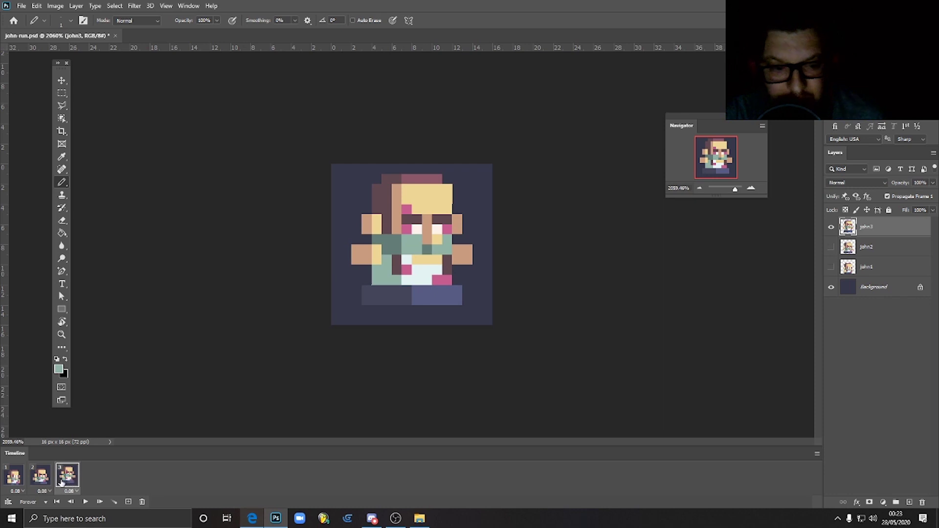
pyautogui.click(49, 483)
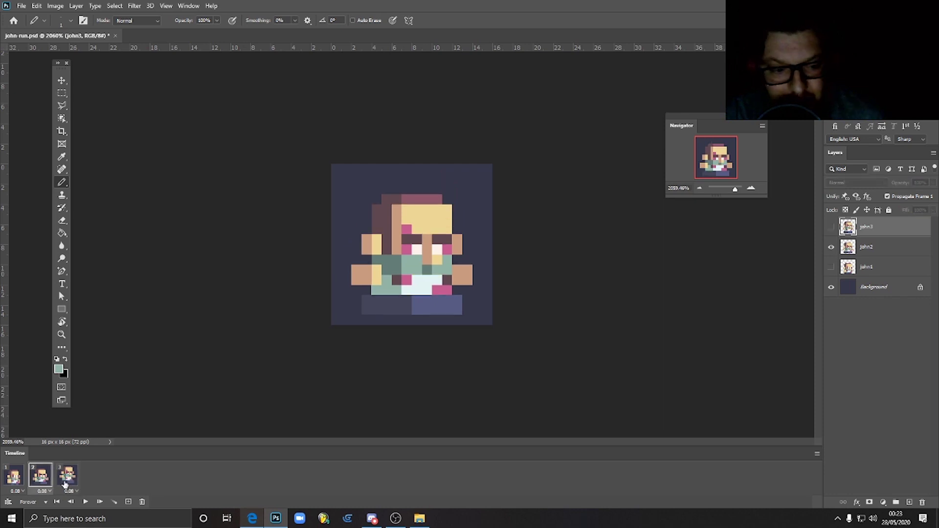
pyautogui.click(65, 484)
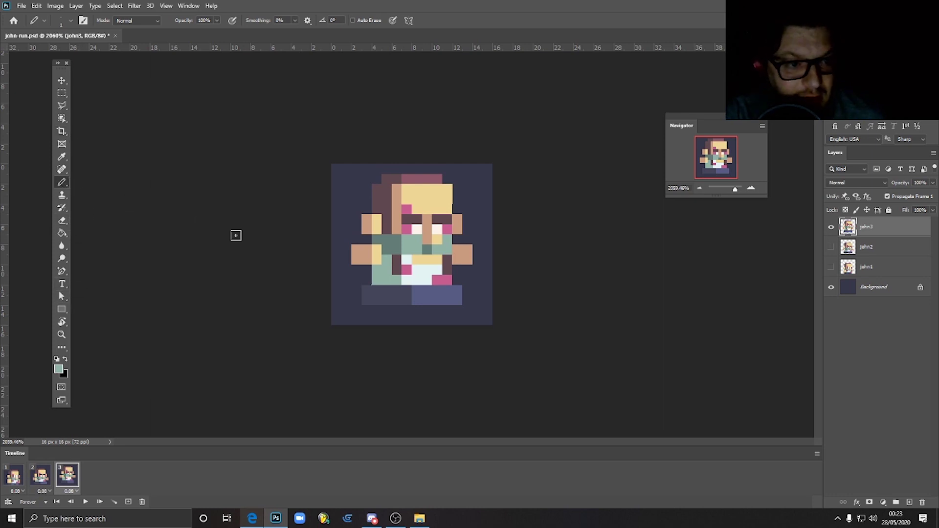
# Step: Try widening the legs on layer john3 by a 1 x 2 px column on each side in their matching colours, and preview the animation
pyautogui.keyDown('alt'); pyautogui.click(455, 288); pyautogui.keyUp('alt')
pyautogui.click(467, 290)
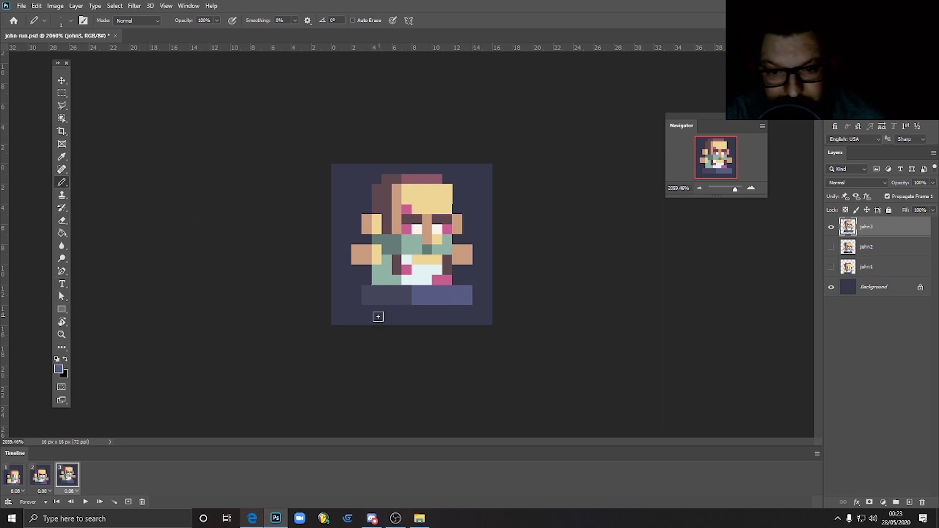
pyautogui.keyDown('alt'); pyautogui.click(376, 293); pyautogui.keyUp('alt')
pyautogui.click(356, 295)
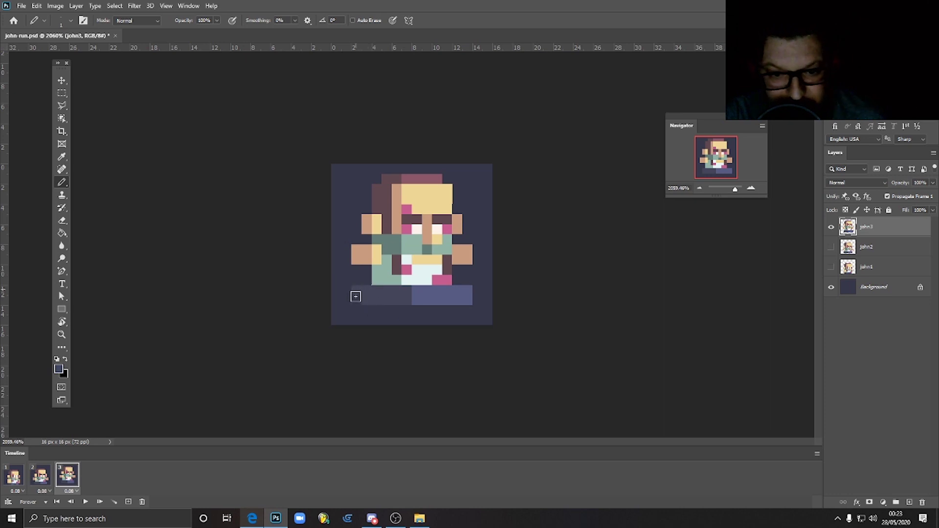
pyautogui.click(85, 501)
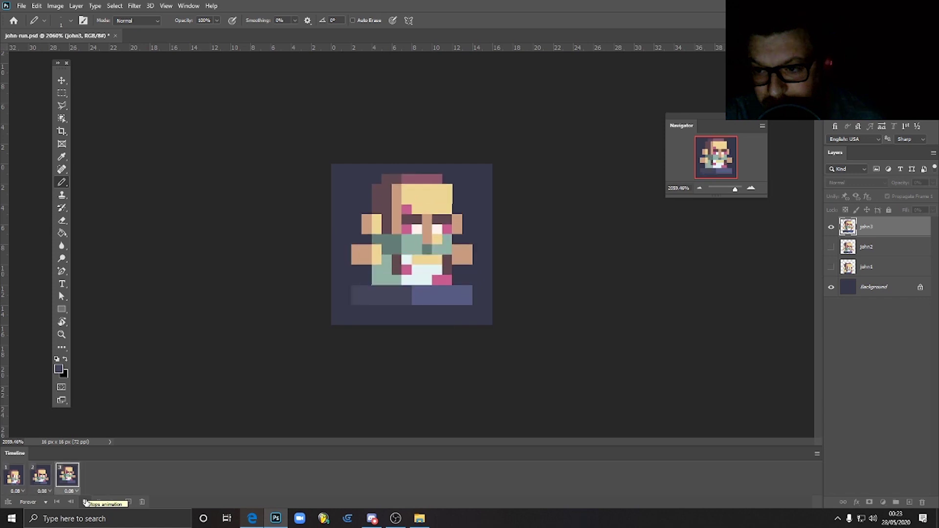
pyautogui.click(86, 501)
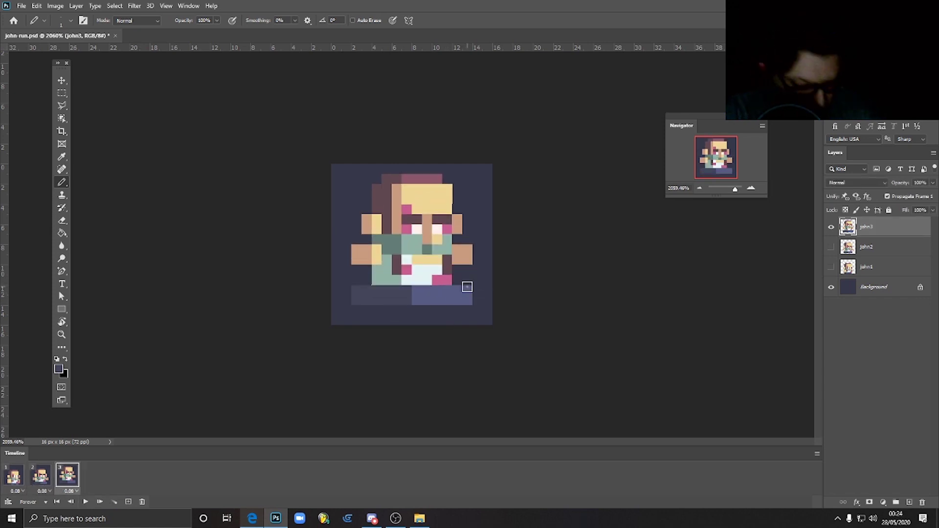
# Step: Erase the added 1 x 2 px column from both sides of the legs on layer john3
pyautogui.press('e')
pyautogui.moveTo(467, 288); pyautogui.dragTo(464, 302)
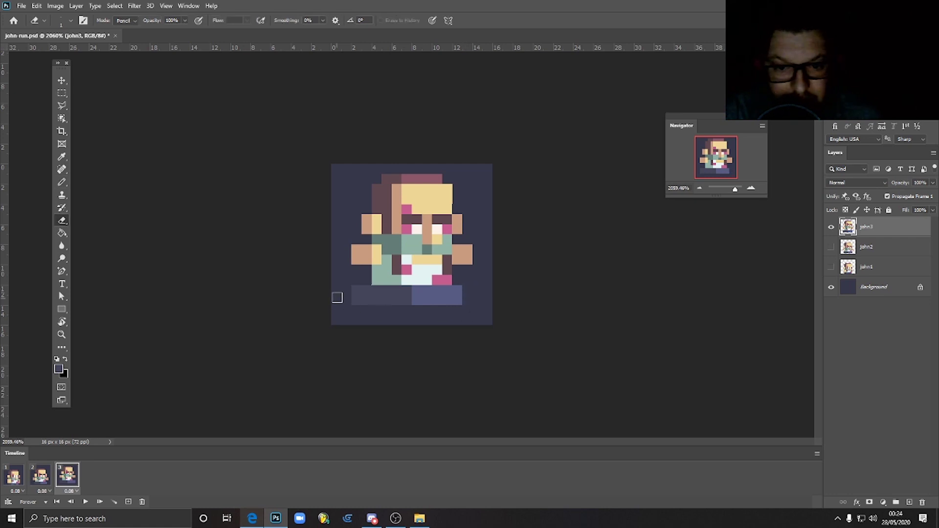
pyautogui.moveTo(352, 289); pyautogui.dragTo(353, 301)
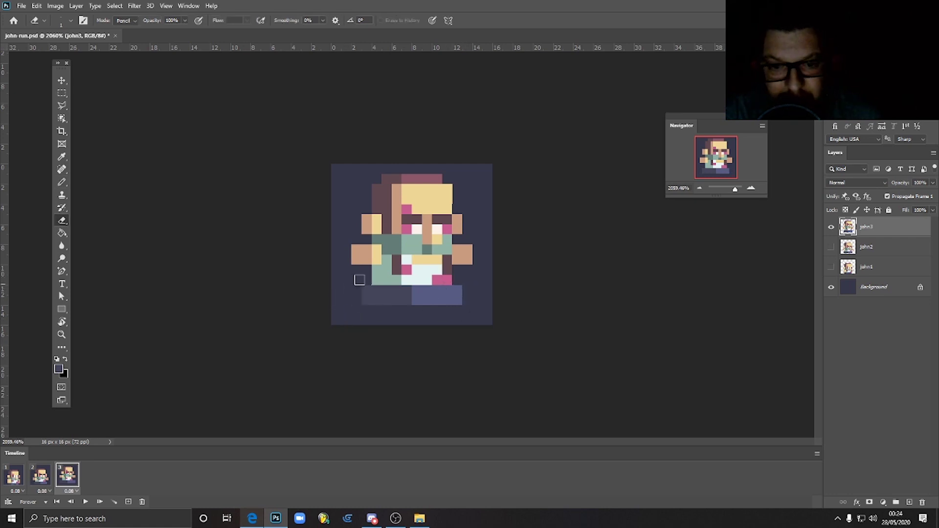
pyautogui.click(62, 81)
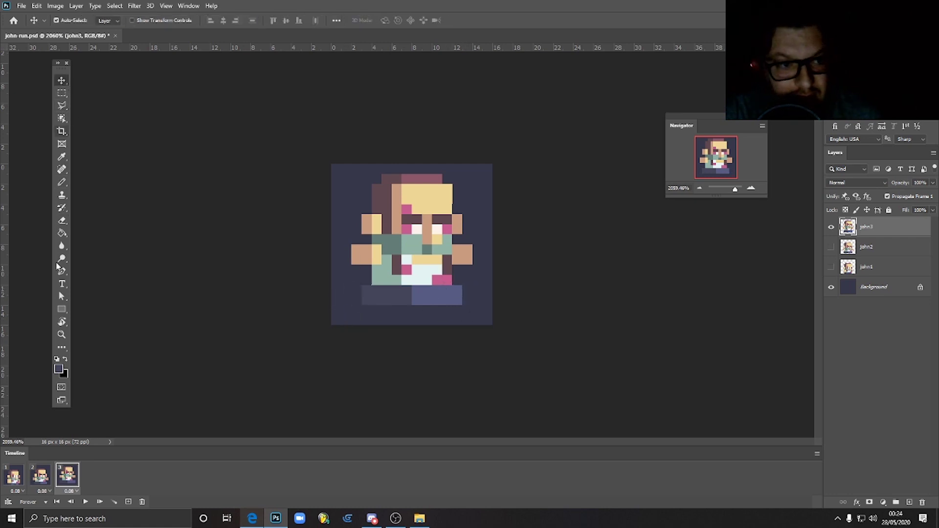
# Step: In frame 2, erase the outermost 1 x 2 px column on each side of the legs on layer john2, and compare with frame 1
pyautogui.click(44, 475)
pyautogui.press('e')
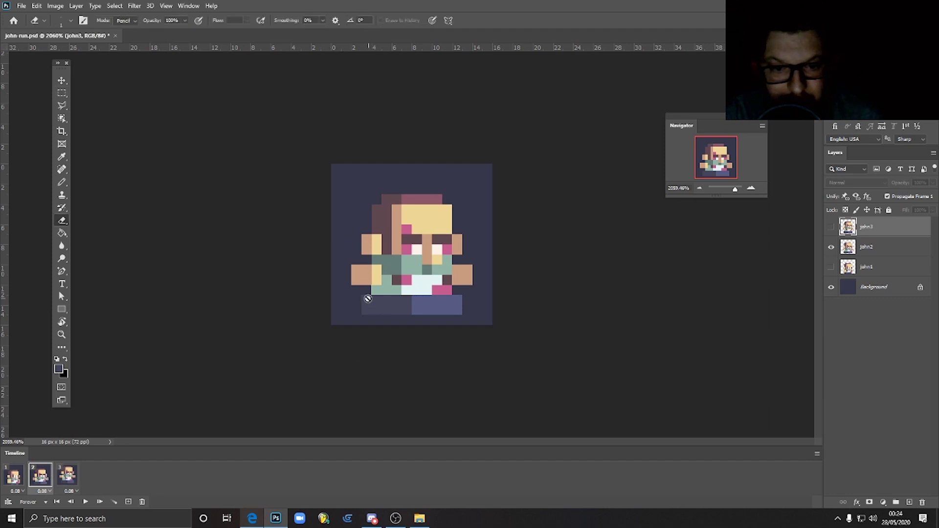
pyautogui.click(893, 243)
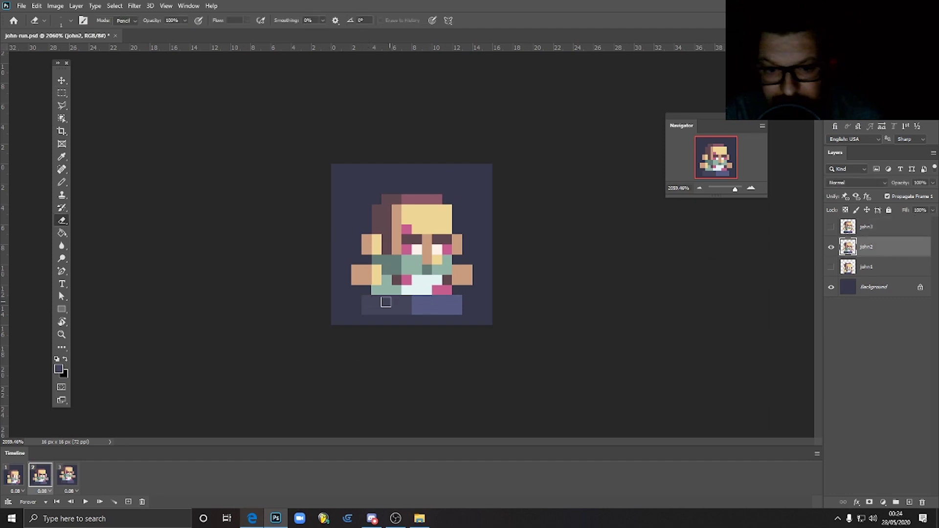
pyautogui.moveTo(367, 299); pyautogui.dragTo(367, 309)
pyautogui.click(460, 305)
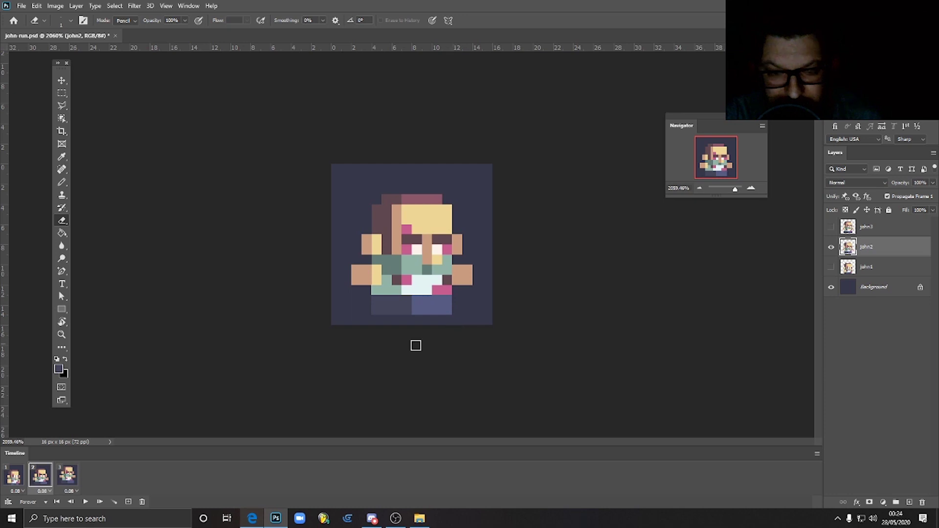
pyautogui.click(14, 481)
pyautogui.click(34, 479)
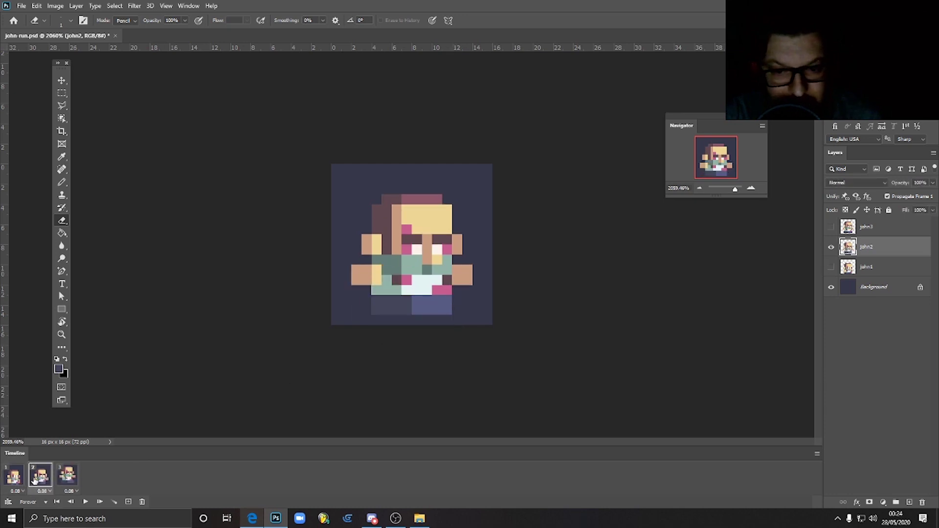
# Step: Preview the animation with the narrowed legs and compare frames 1, 2 and 3
pyautogui.click(67, 478)
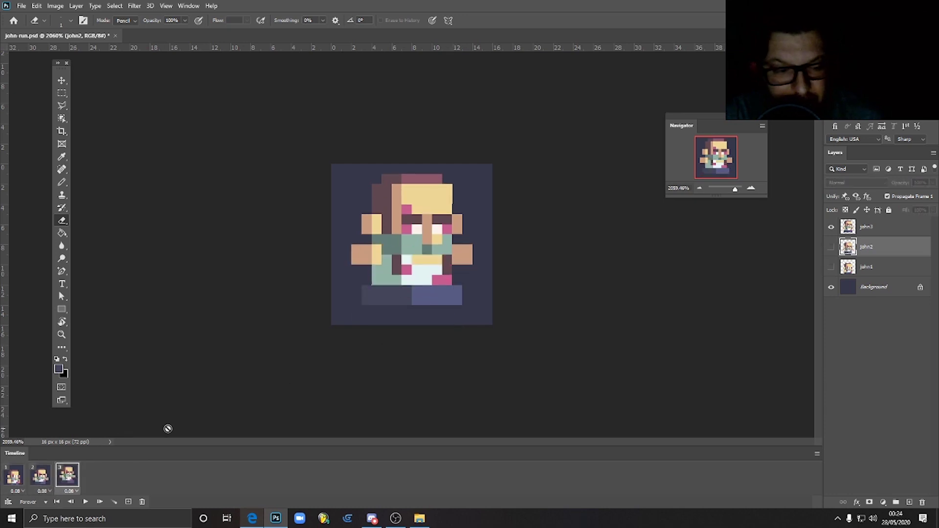
pyautogui.click(85, 501)
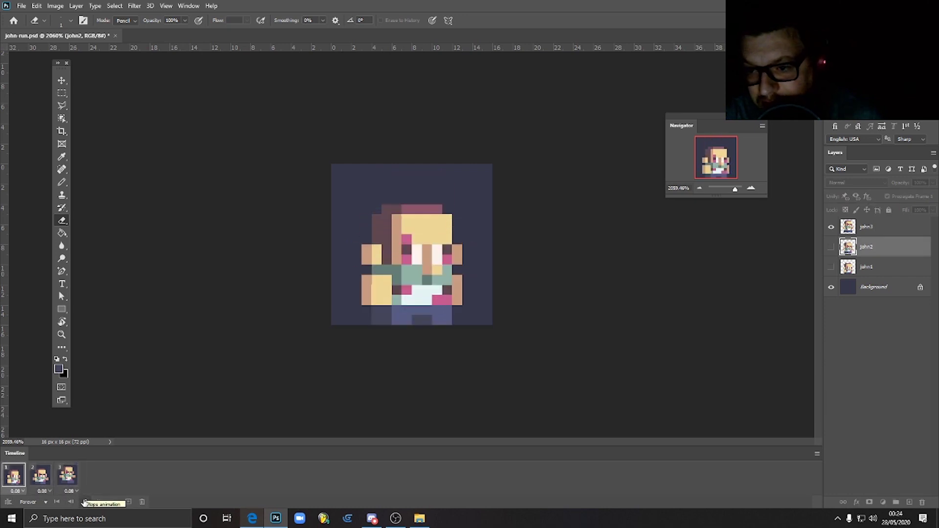
pyautogui.click(19, 479)
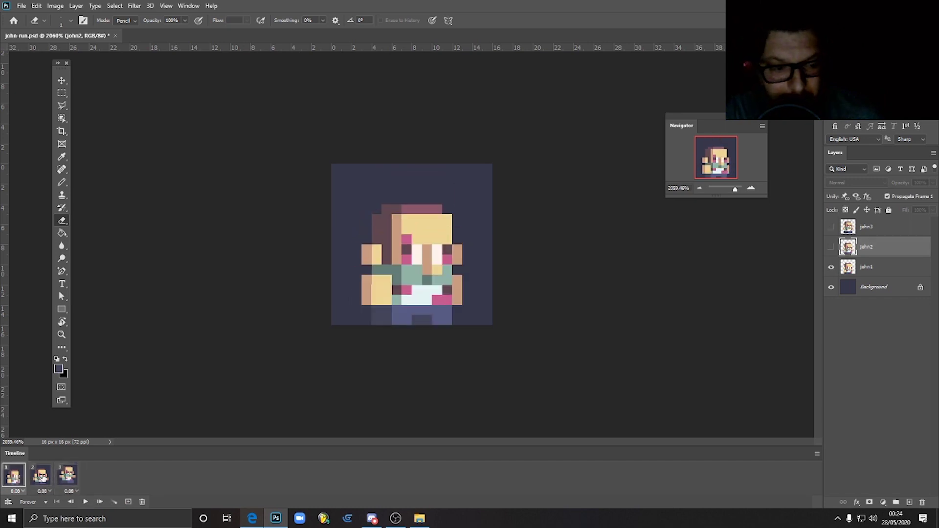
pyautogui.click(40, 476)
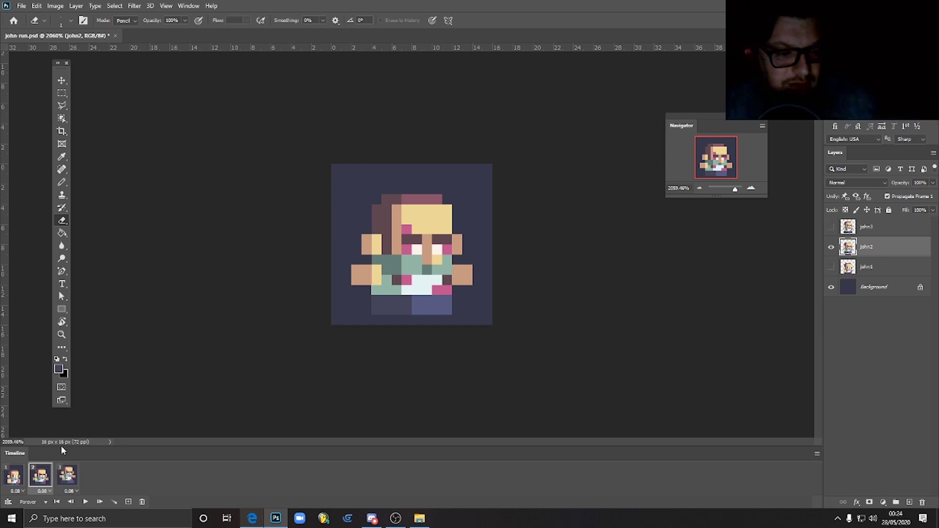
pyautogui.click(22, 473)
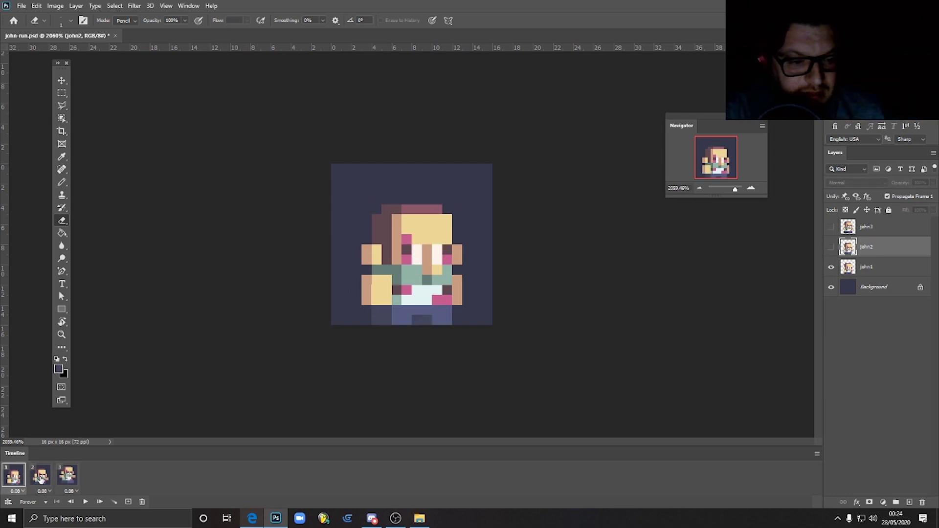
pyautogui.click(41, 476)
pyautogui.click(66, 479)
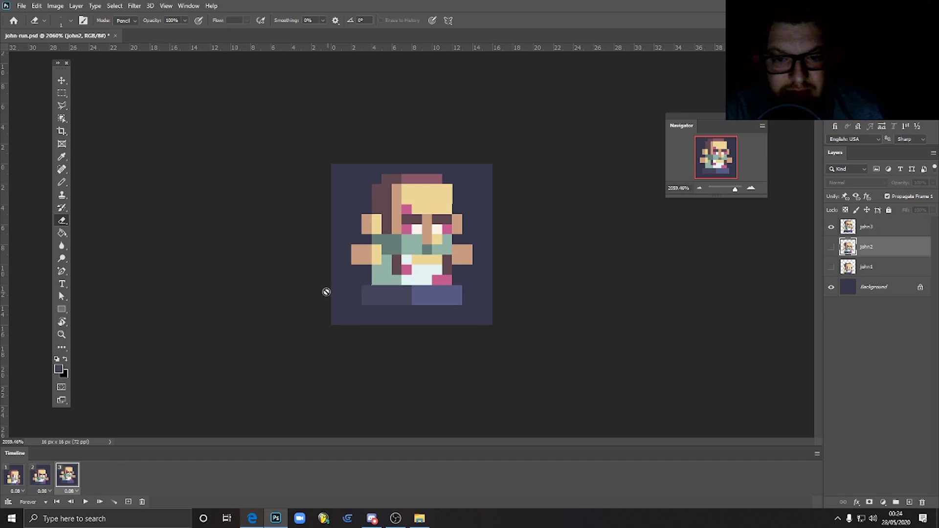
# Step: In frame 3, shift a 4 x 5 px area of eyes, nose and beard 1 px to the right on layer john3
pyautogui.click(62, 92)
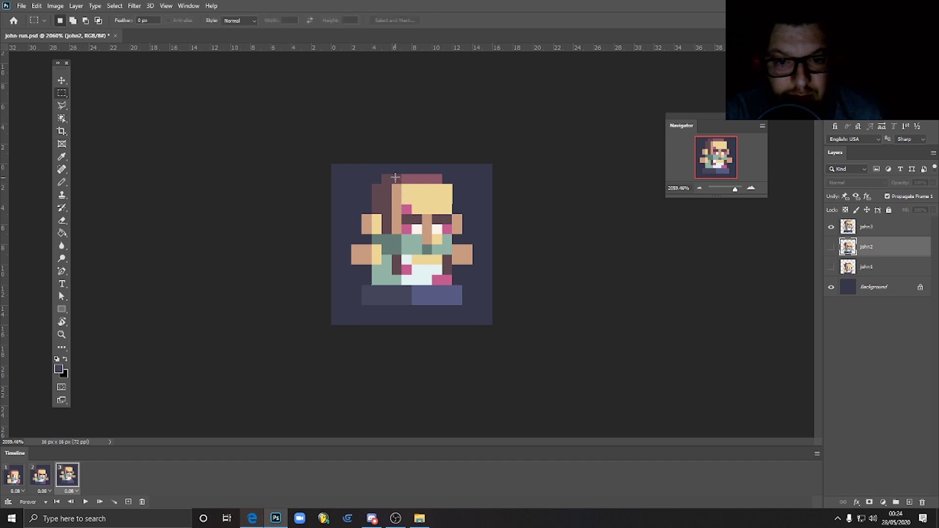
pyautogui.moveTo(402, 204); pyautogui.dragTo(438, 249)
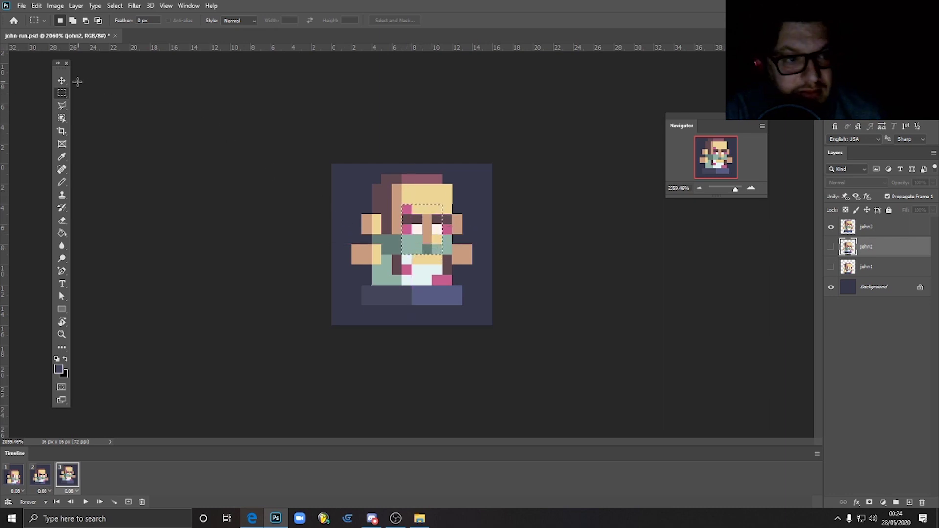
pyautogui.click(62, 80)
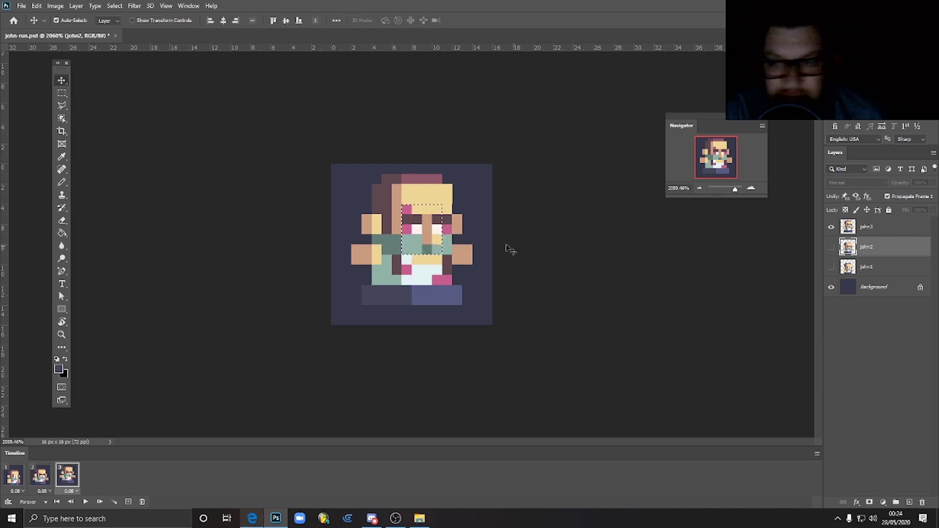
pyautogui.click(422, 238)
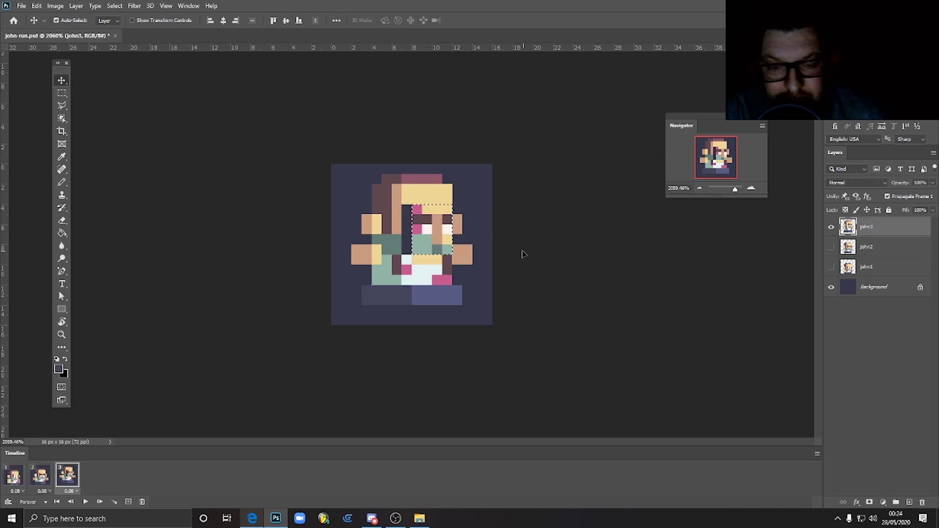
pyautogui.press('Right')
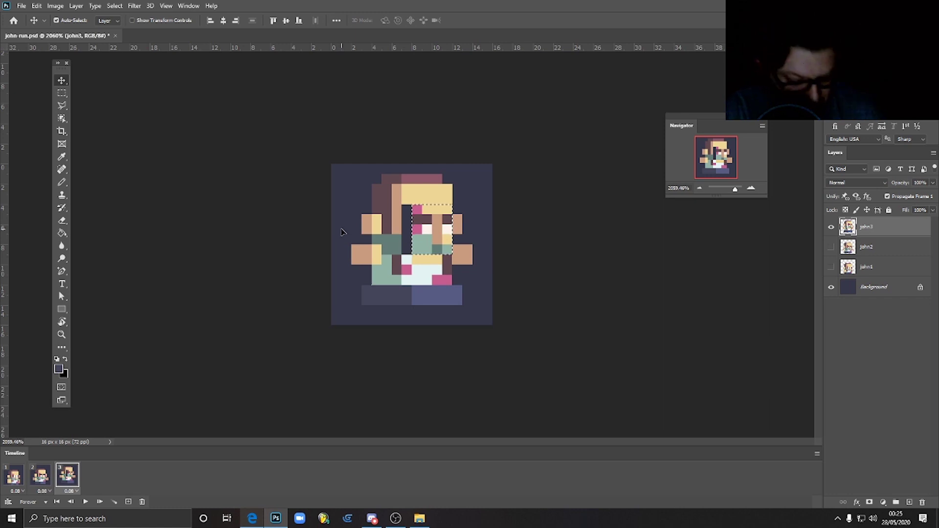
pyautogui.press('ctrl')
pyautogui.hotkey('ctrl', 'd')
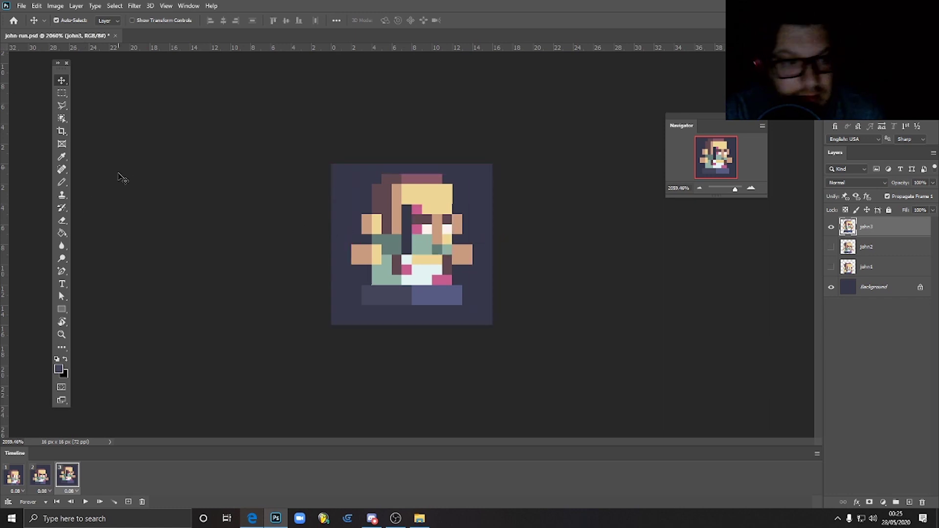
# Step: Move the ear on the hair side 1 px inward on layer john3, repainting both skin tones and erasing the leftover outer column
pyautogui.click(62, 182)
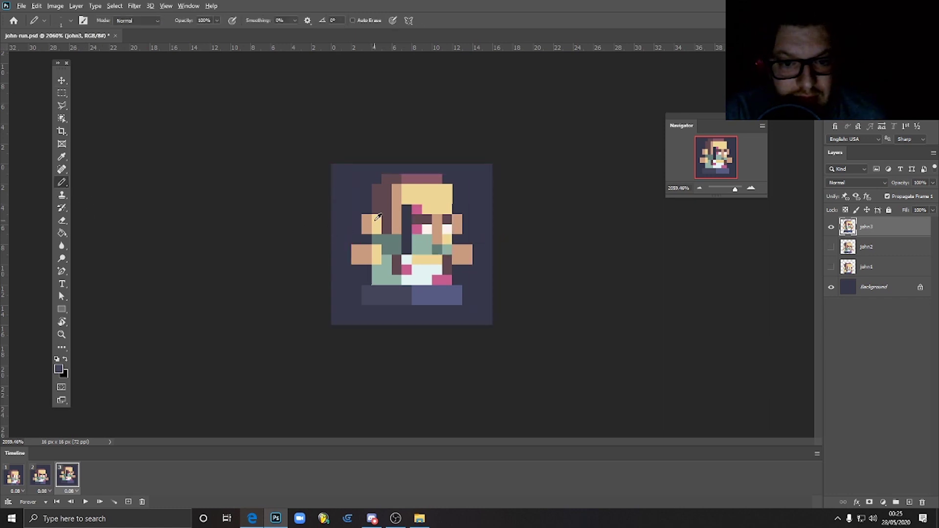
pyautogui.keyDown('alt'); pyautogui.click(377, 221); pyautogui.keyUp('alt')
pyautogui.click(388, 228)
pyautogui.keyDown('alt'); pyautogui.click(366, 223); pyautogui.keyUp('alt')
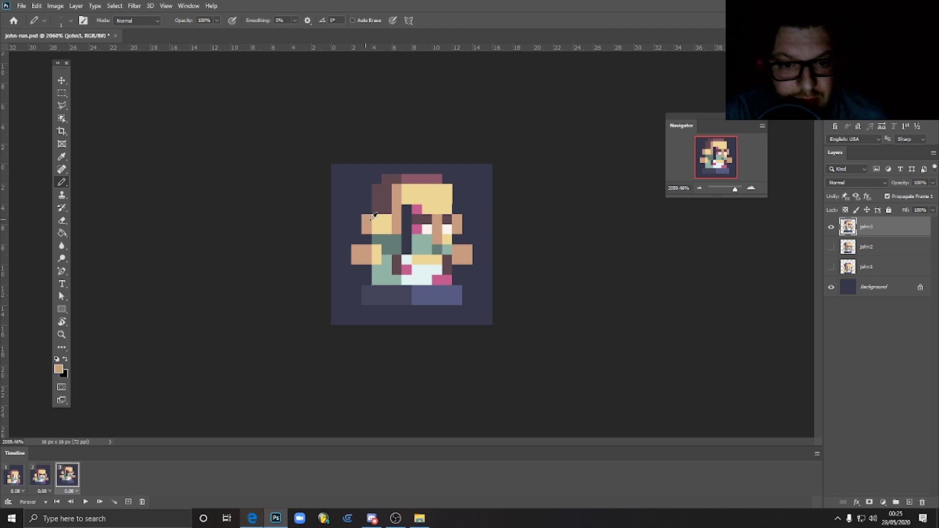
pyautogui.moveTo(376, 219); pyautogui.dragTo(377, 228)
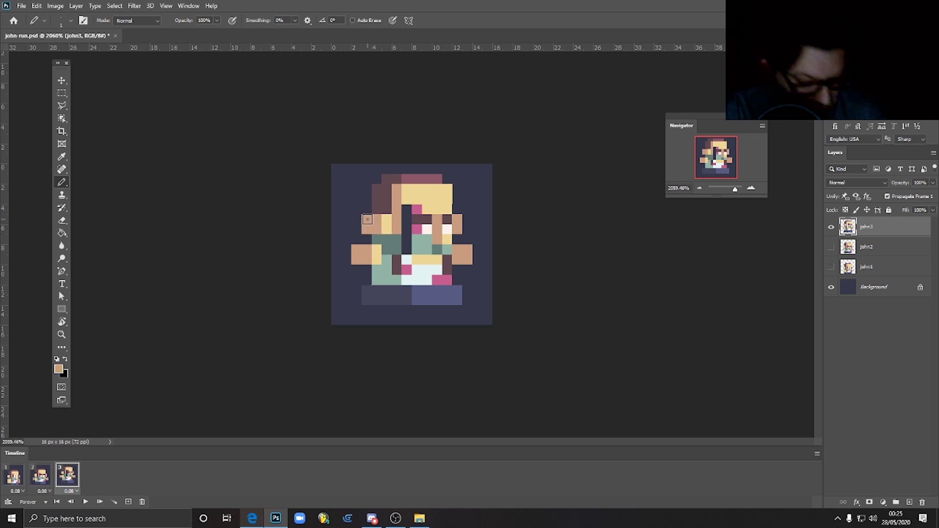
pyautogui.press('e')
pyautogui.moveTo(365, 218); pyautogui.dragTo(365, 230)
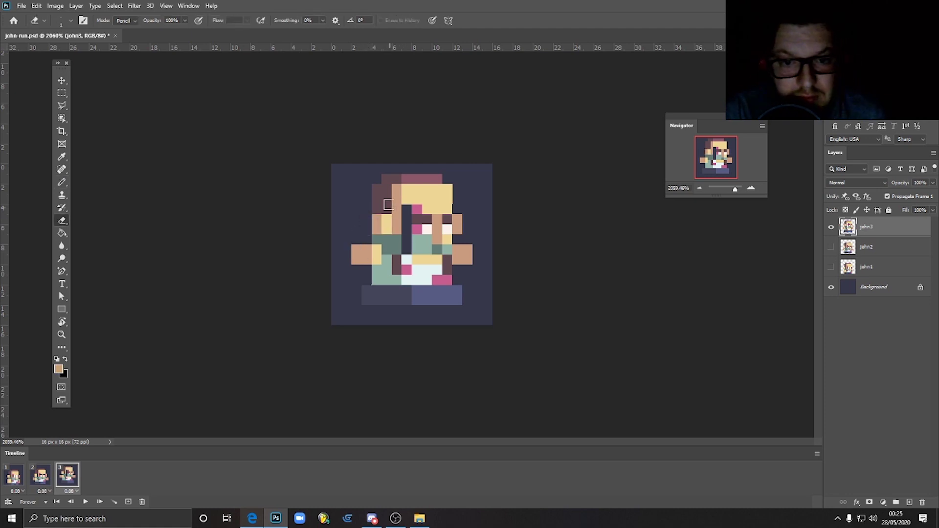
# Step: Paint a 1 x 5 px dark hair column beside the ear and shift the top hair colours 1 px to the right
pyautogui.press('b')
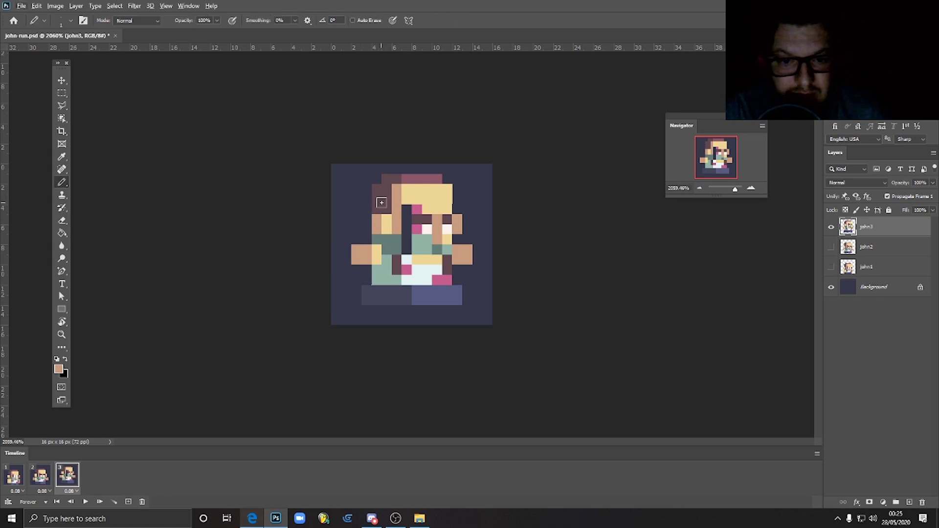
pyautogui.keyDown('alt'); pyautogui.click(384, 201); pyautogui.keyUp('alt')
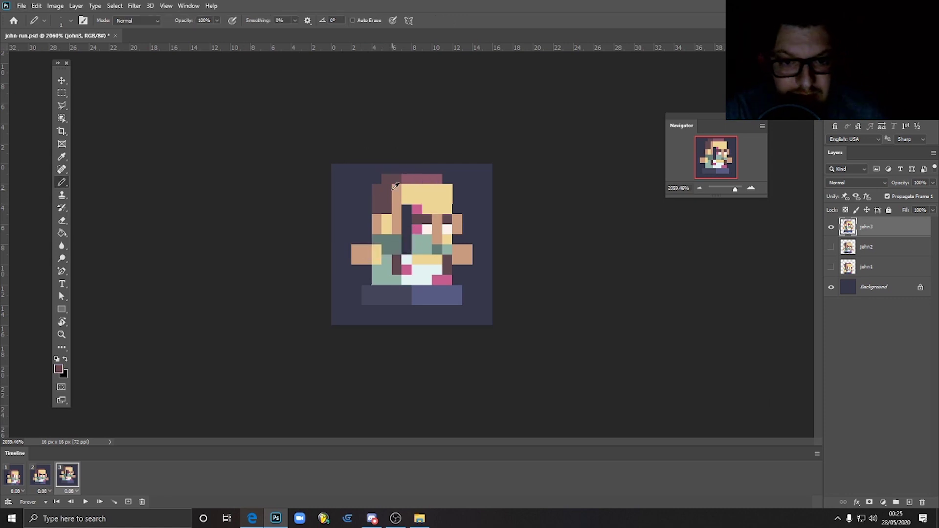
pyautogui.moveTo(395, 185); pyautogui.dragTo(396, 230)
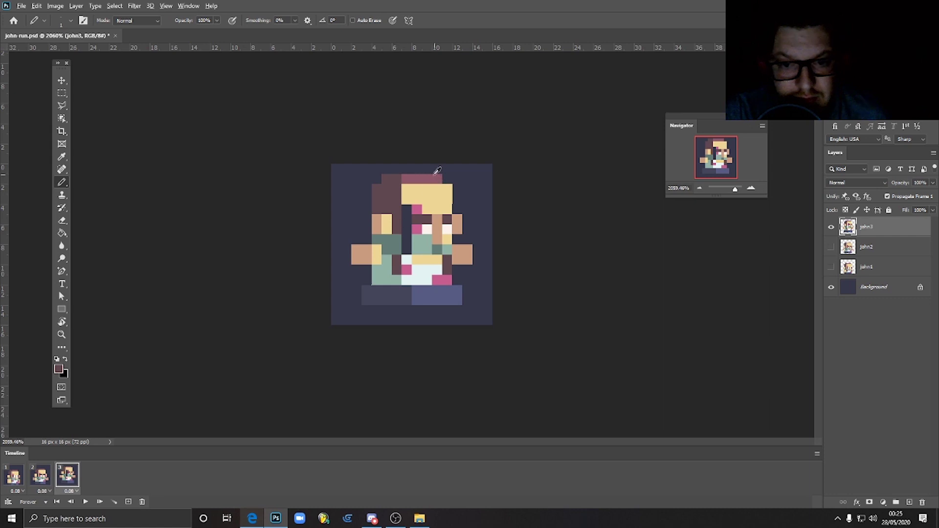
pyautogui.click(405, 178)
pyautogui.keyDown('alt'); pyautogui.click(423, 177); pyautogui.keyUp('alt')
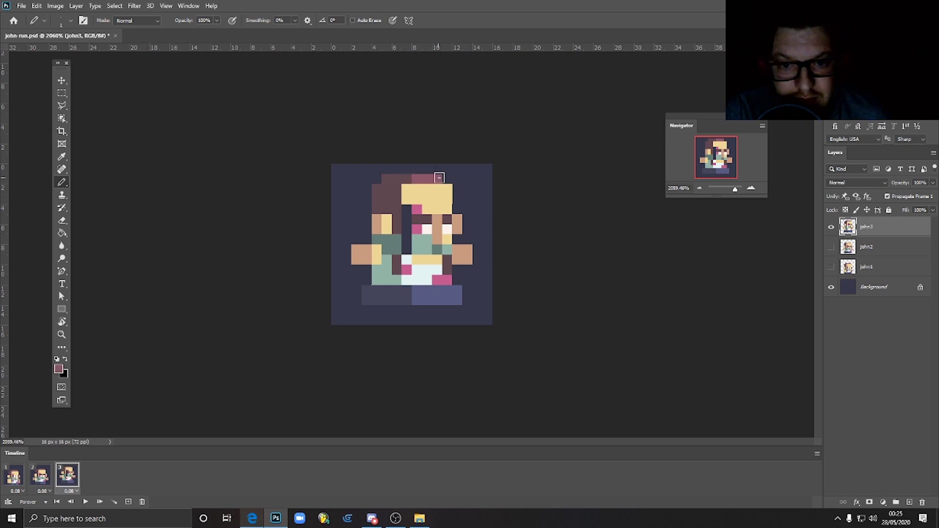
pyautogui.click(445, 178)
# Step: Fill the gap beside the face with a shaded skin column, and its lowest two pixels with the dark green beard colour
pyautogui.keyDown('alt'); pyautogui.click(428, 195); pyautogui.keyUp('alt')
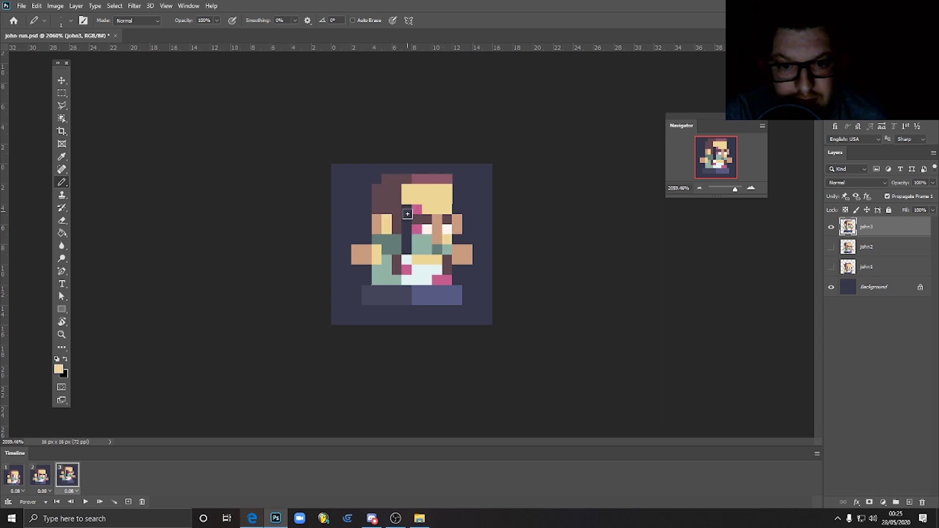
pyautogui.keyDown('alt'); pyautogui.click(380, 218); pyautogui.keyUp('alt')
pyautogui.moveTo(406, 185); pyautogui.dragTo(408, 239)
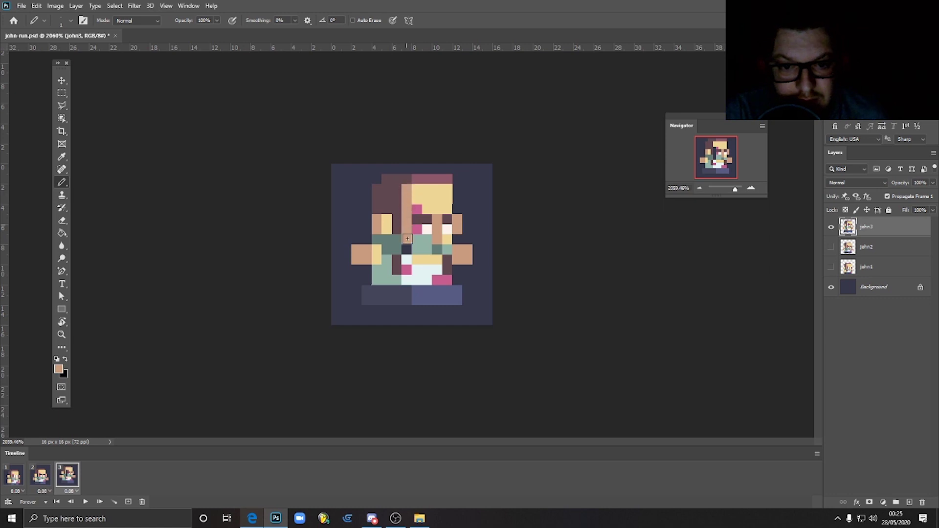
pyautogui.keyDown('alt'); pyautogui.click(399, 241); pyautogui.keyUp('alt')
pyautogui.click(405, 240)
pyautogui.click(406, 250)
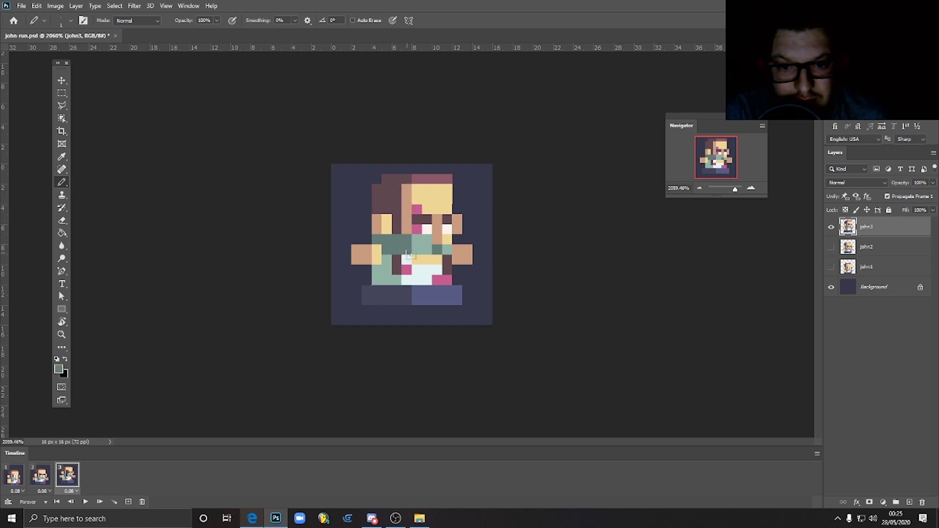
# Step: Erase the 1 x 2 px ear on the far side of the head on layer john3
pyautogui.press('4')
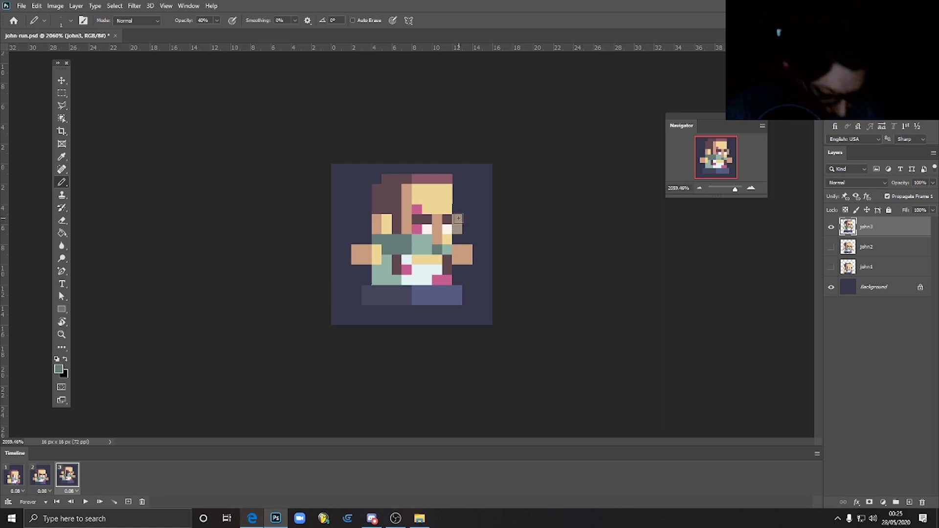
pyautogui.press('e')
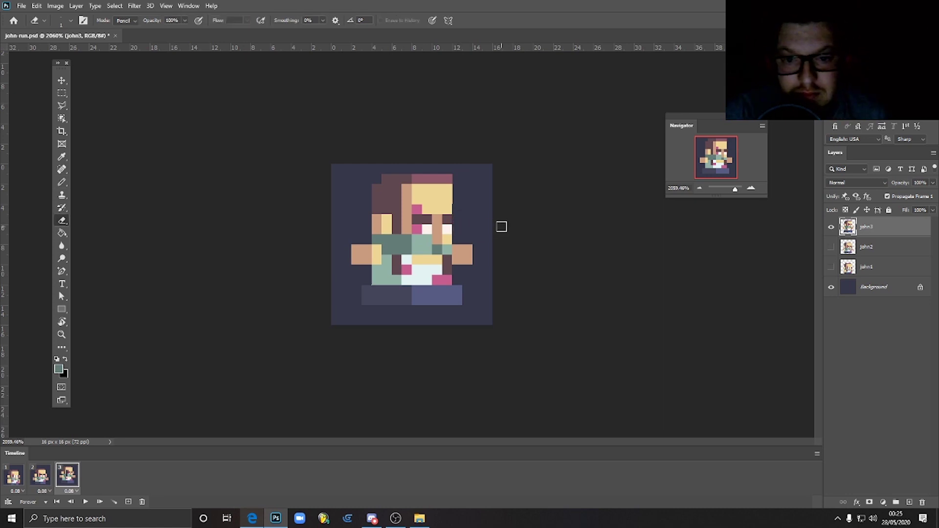
# Step: Preview the animation with the turned head in frame 3, and step through the three frames to compare them
pyautogui.click(23, 477)
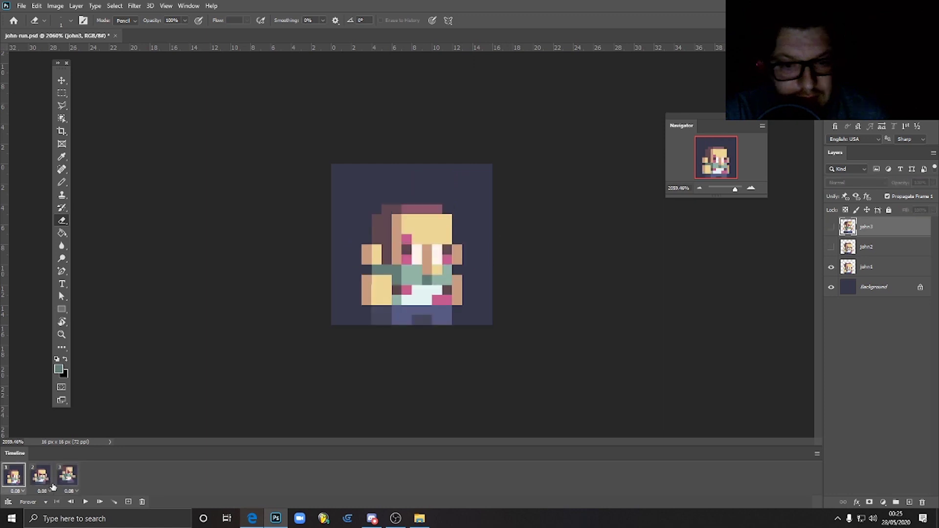
pyautogui.click(74, 486)
pyautogui.click(43, 477)
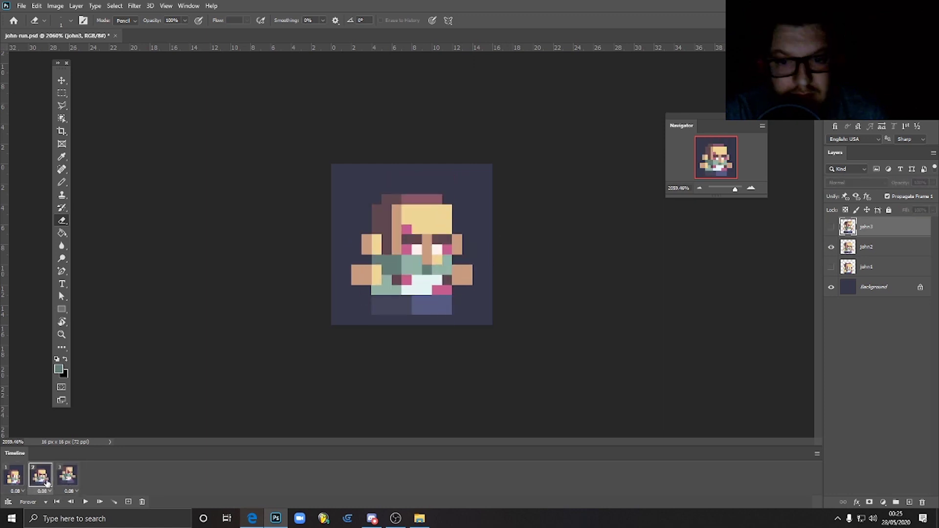
pyautogui.click(86, 502)
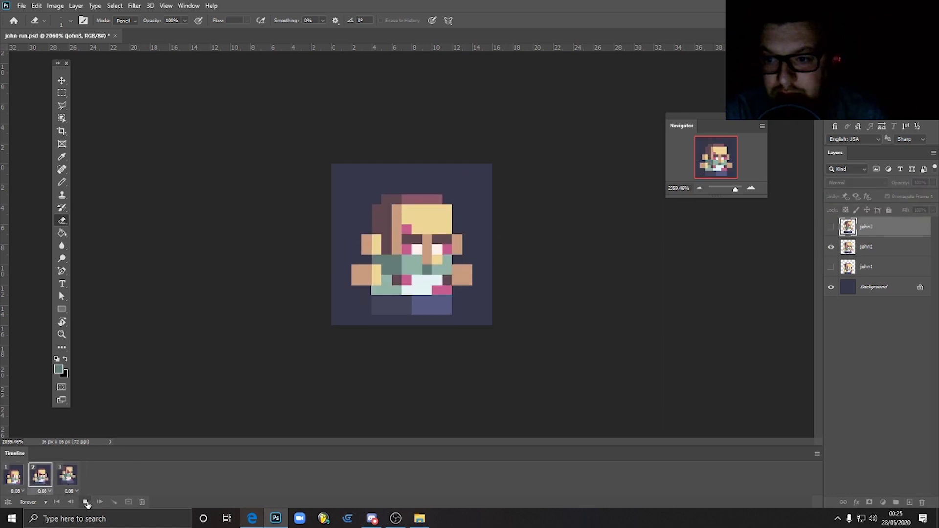
pyautogui.click(85, 502)
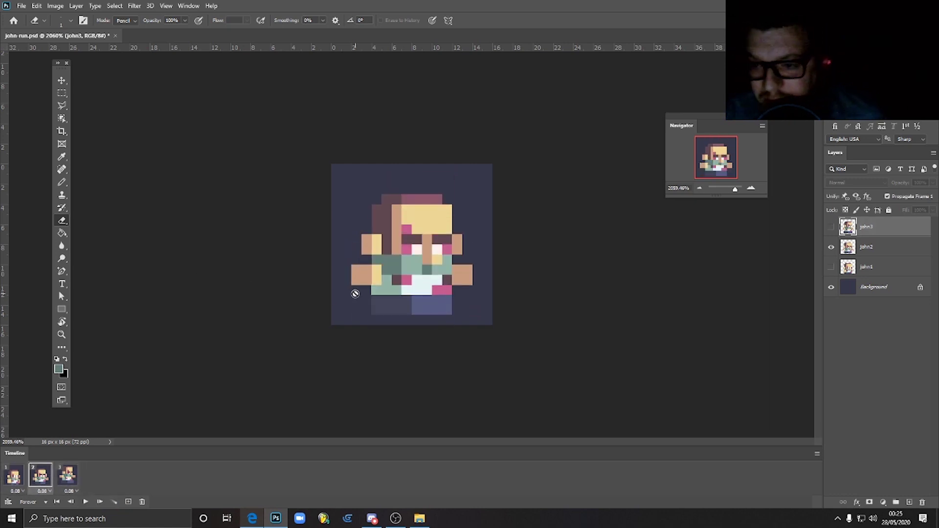
pyautogui.click(62, 81)
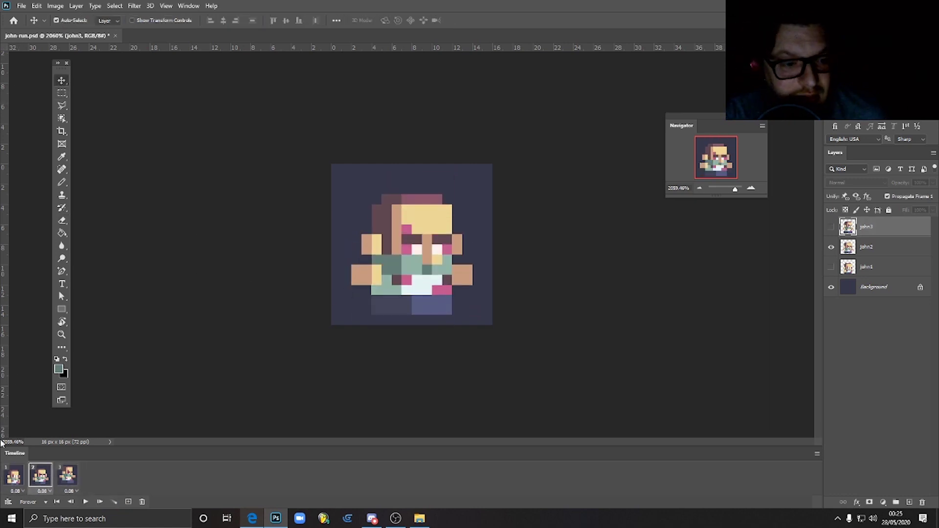
pyautogui.click(20, 485)
pyautogui.click(39, 484)
pyautogui.click(66, 484)
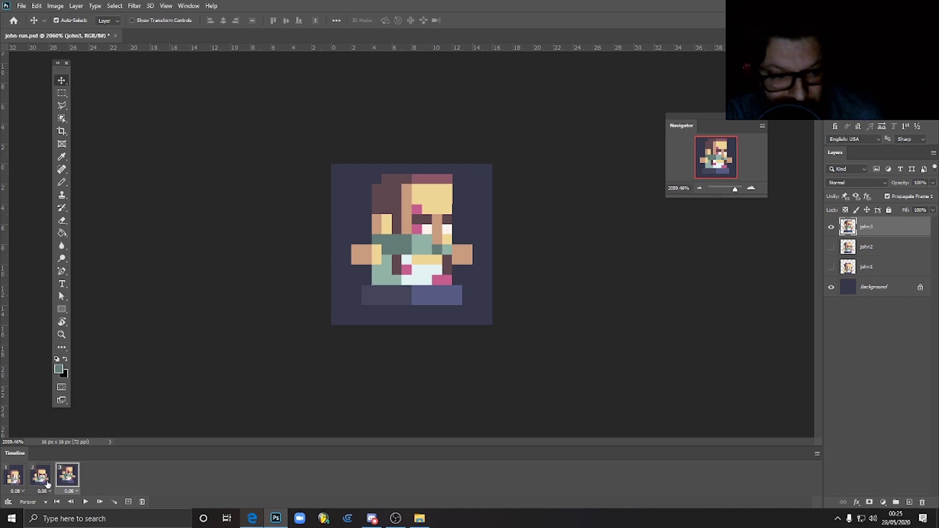
# Step: Duplicate frame 1 and place the copy at the end of the timeline as frame 4
pyautogui.click(13, 478)
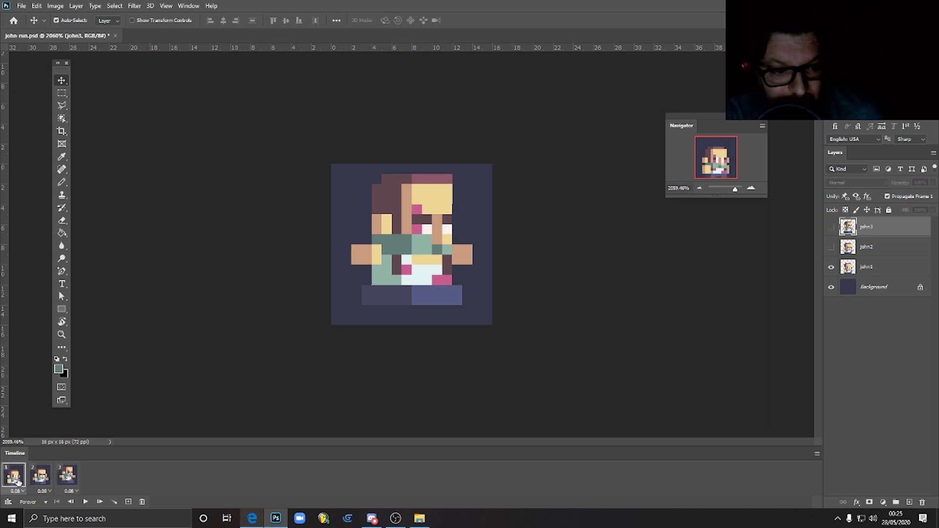
pyautogui.click(128, 502)
pyautogui.moveTo(47, 470); pyautogui.dragTo(118, 491)
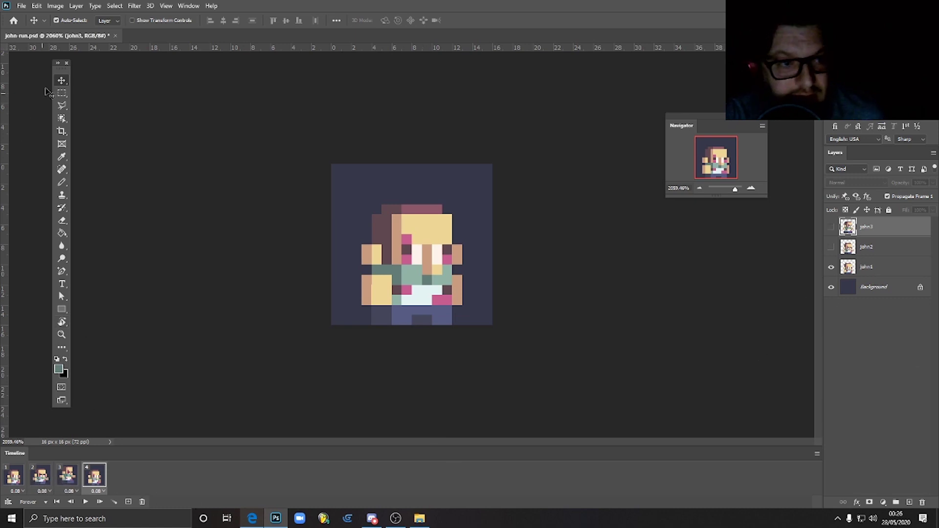
# Step: Step through frames 1, 2 and 3 to review the poses leading up to frame 4
pyautogui.click(19, 483)
pyautogui.click(45, 481)
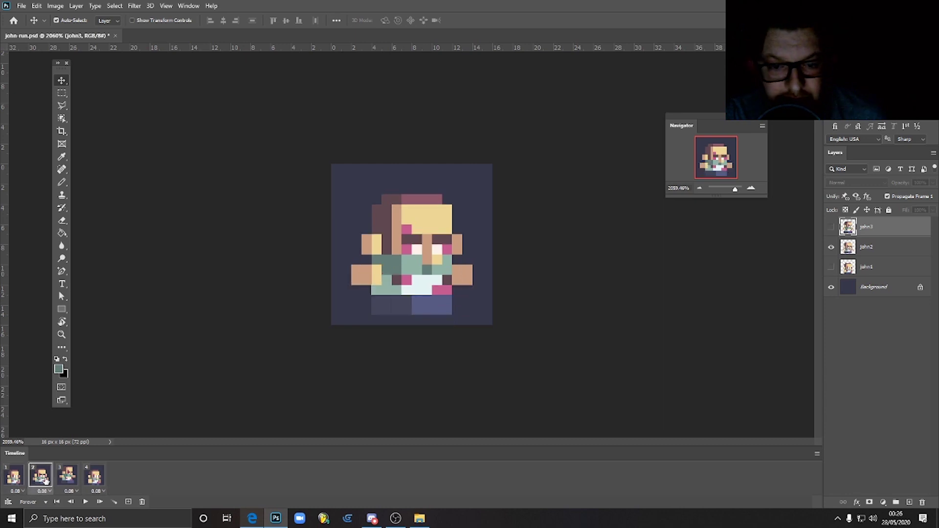
pyautogui.click(67, 480)
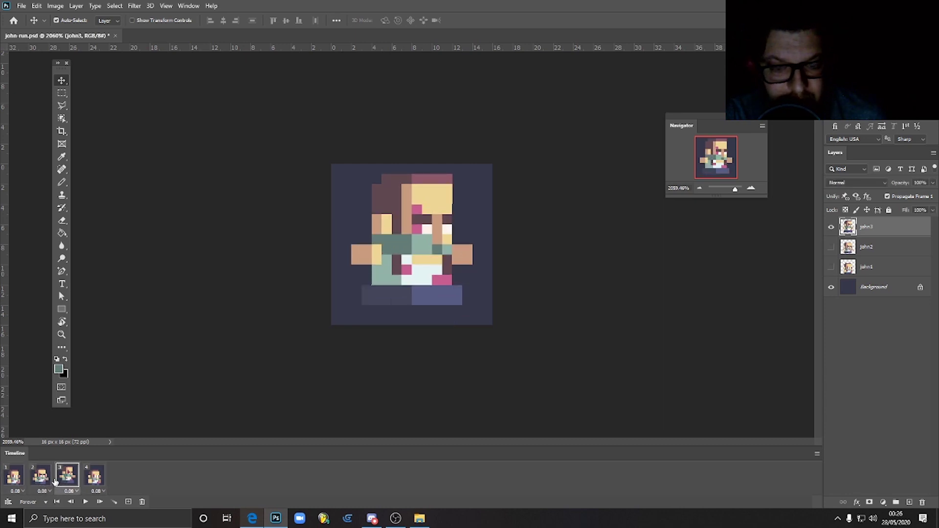
# Step: Duplicate frame 2 and place the copy at the end of the timeline as frame 5
pyautogui.click(48, 481)
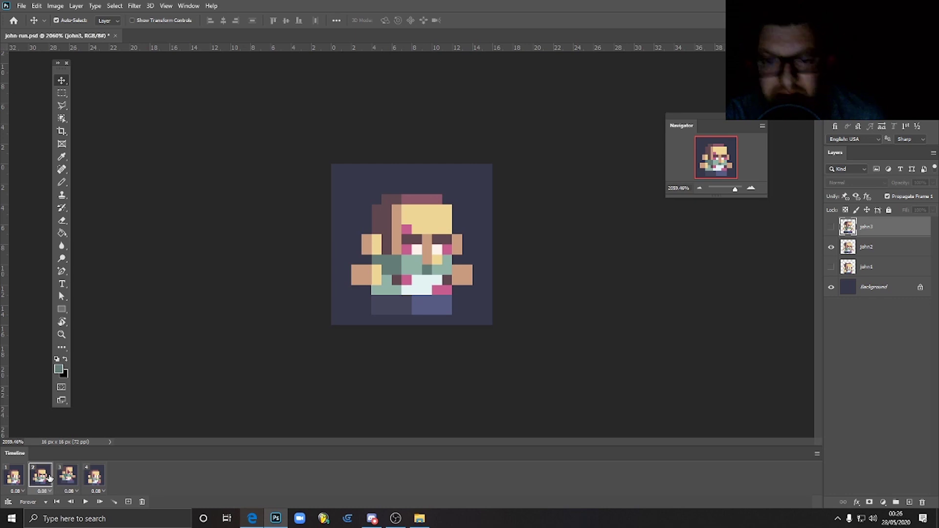
pyautogui.click(130, 503)
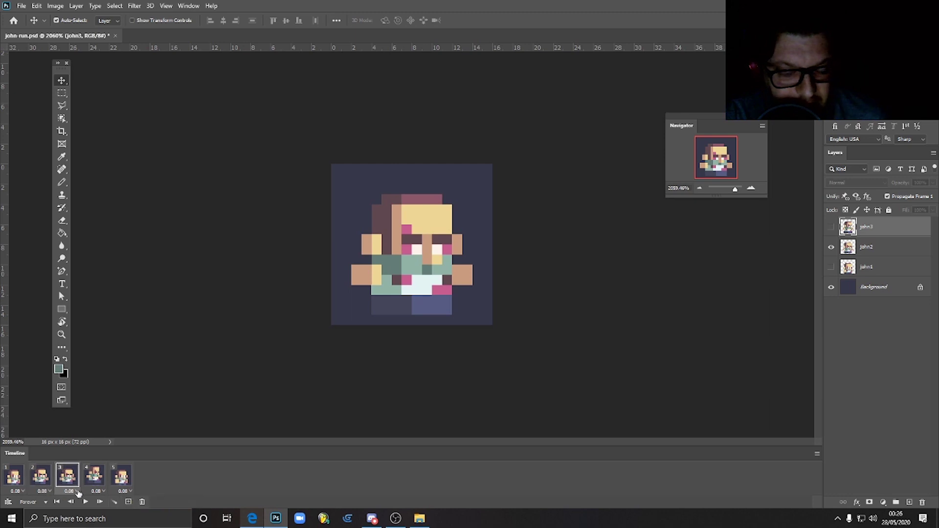
pyautogui.moveTo(66, 478); pyautogui.dragTo(140, 473)
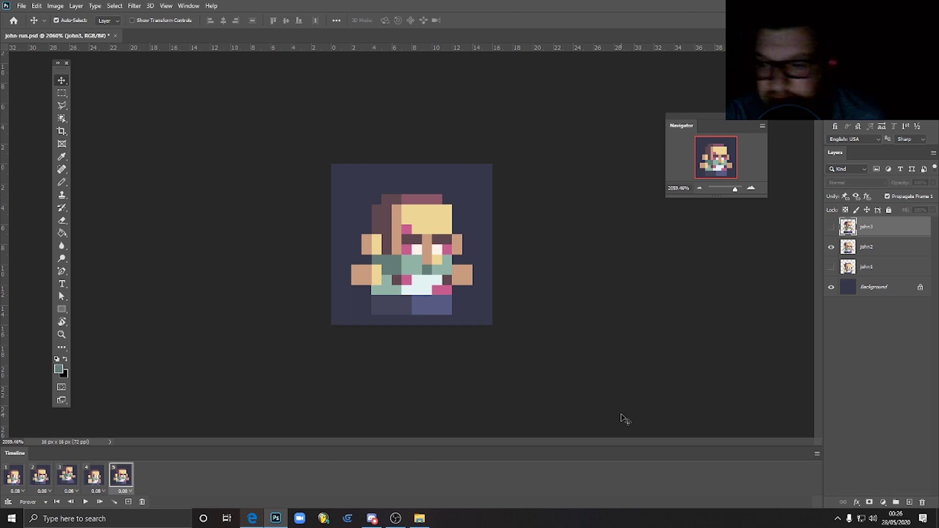
# Step: Duplicate layer john2 under the name john5
pyautogui.click(886, 250)
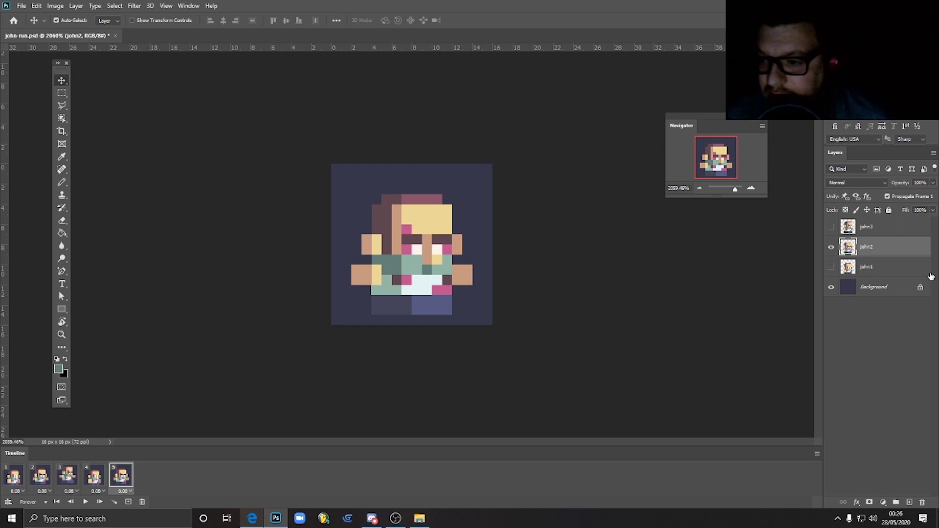
pyautogui.rightClick(881, 242)
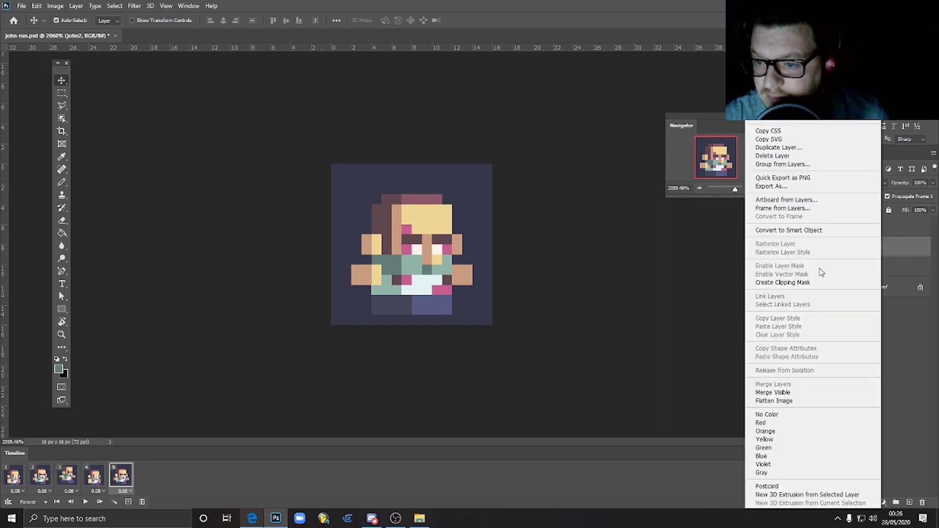
pyautogui.click(809, 147)
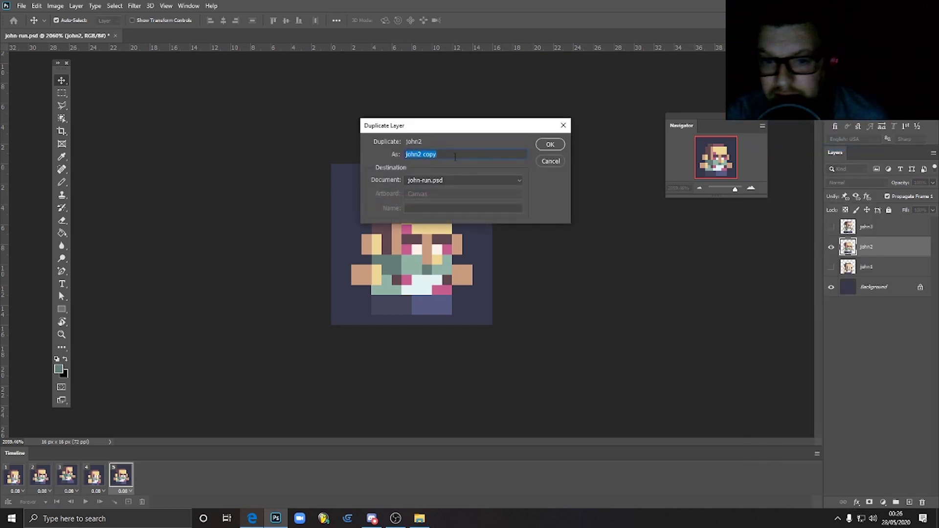
pyautogui.moveTo(430, 154); pyautogui.dragTo(418, 154)
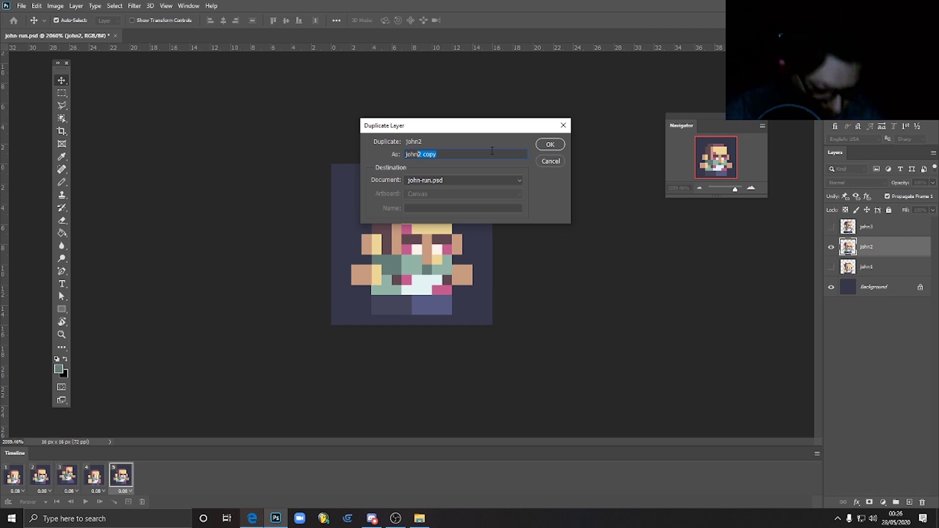
pyautogui.write('5')
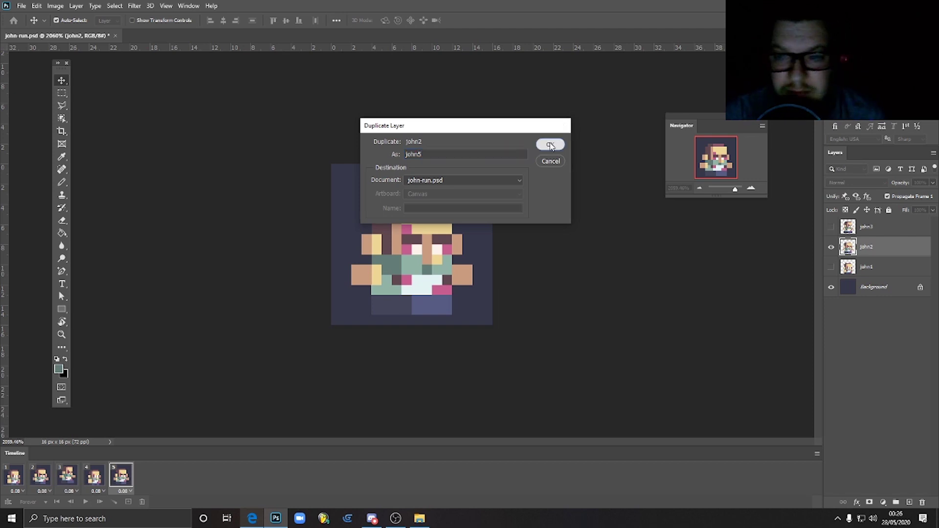
pyautogui.click(549, 144)
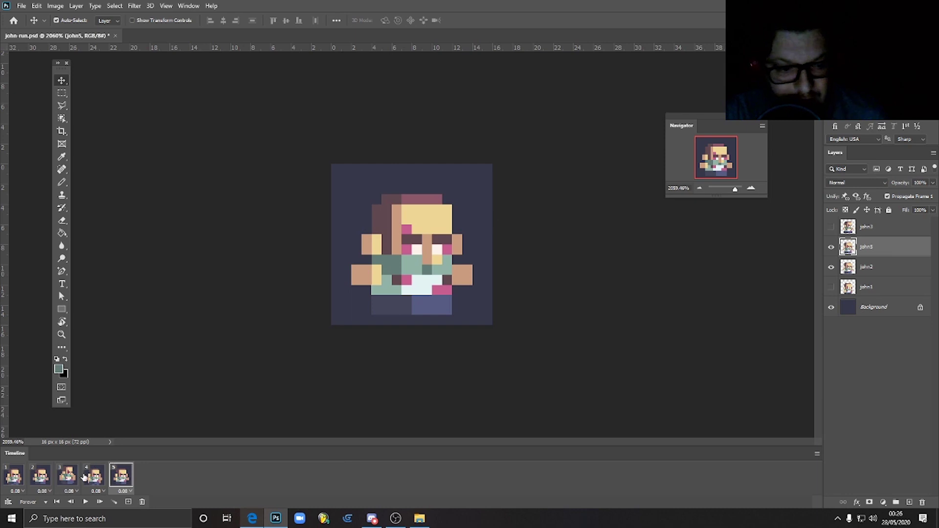
# Step: Put layer john5 at the top of the layer stack and hide it in frame 4, returning to frame 5
pyautogui.moveTo(900, 252); pyautogui.dragTo(897, 222)
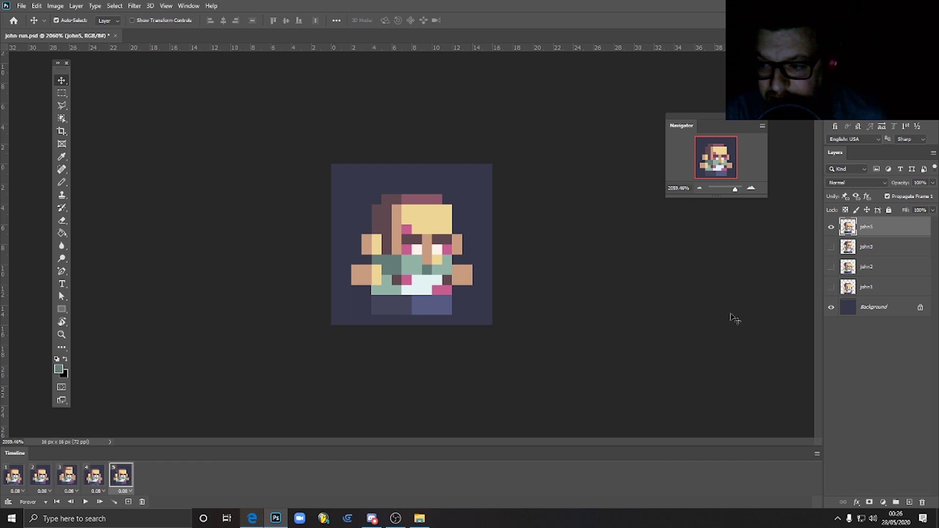
pyautogui.click(93, 480)
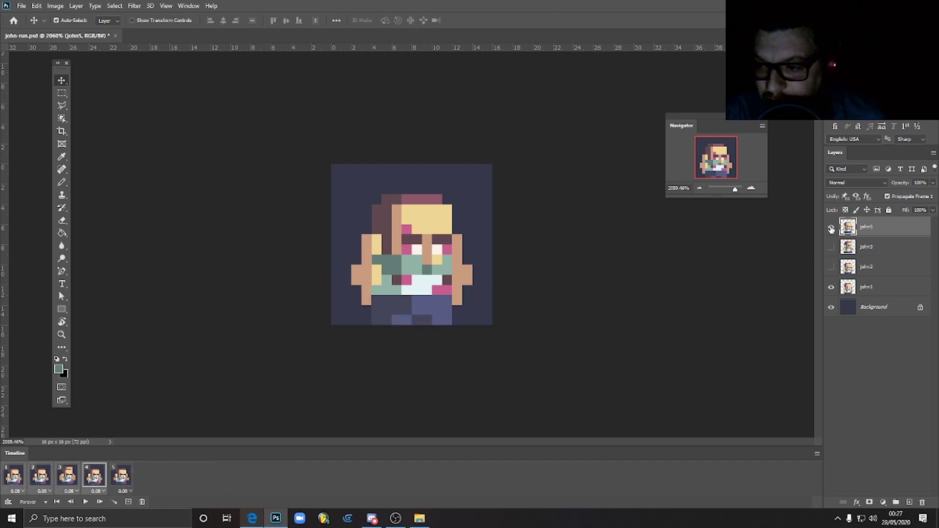
pyautogui.click(831, 228)
pyautogui.click(118, 478)
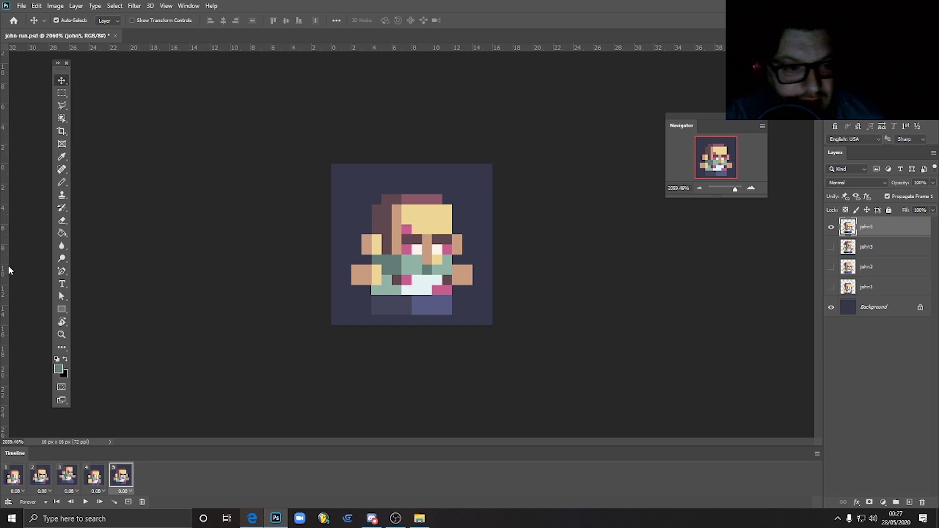
# Step: Move the 3 x 2 px near arm on layer john5 five pixels inward so it lies across the chest
pyautogui.click(61, 92)
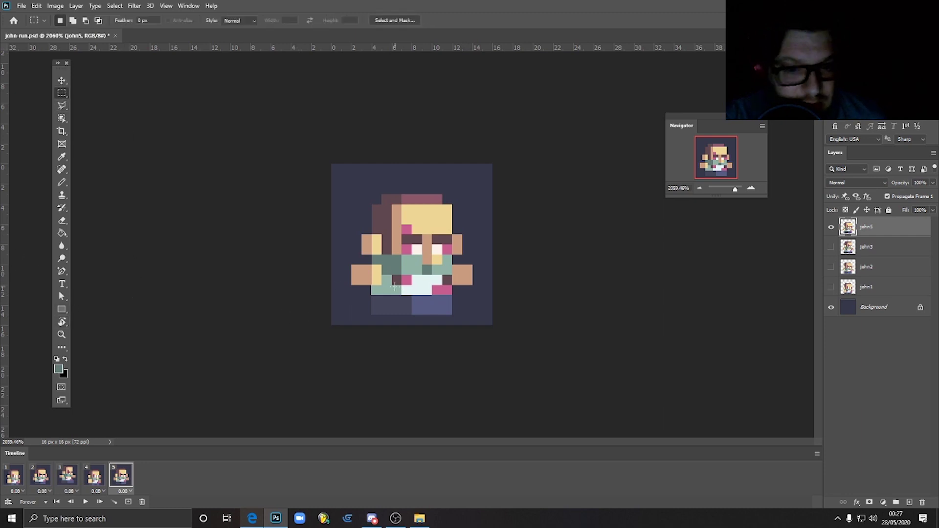
pyautogui.moveTo(351, 265); pyautogui.dragTo(409, 280)
pyautogui.click(62, 83)
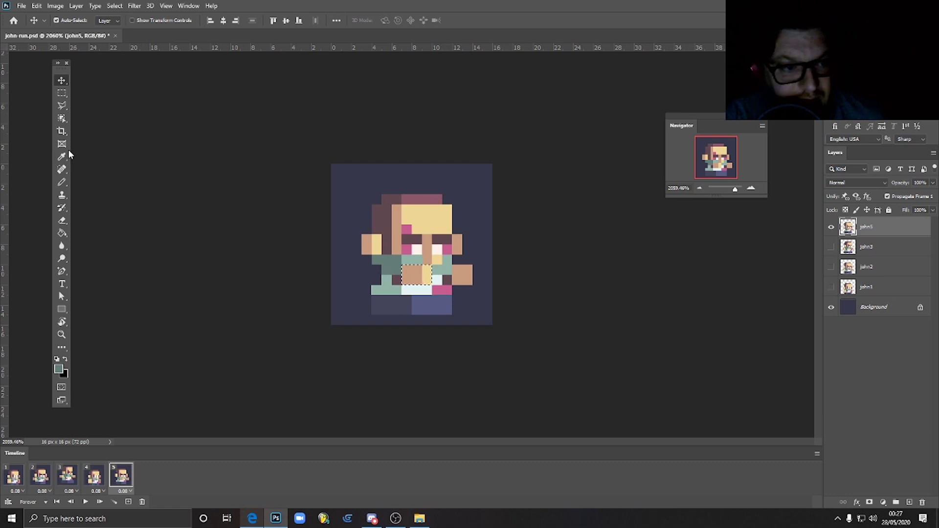
pyautogui.hotkey('ctrl', 'd')
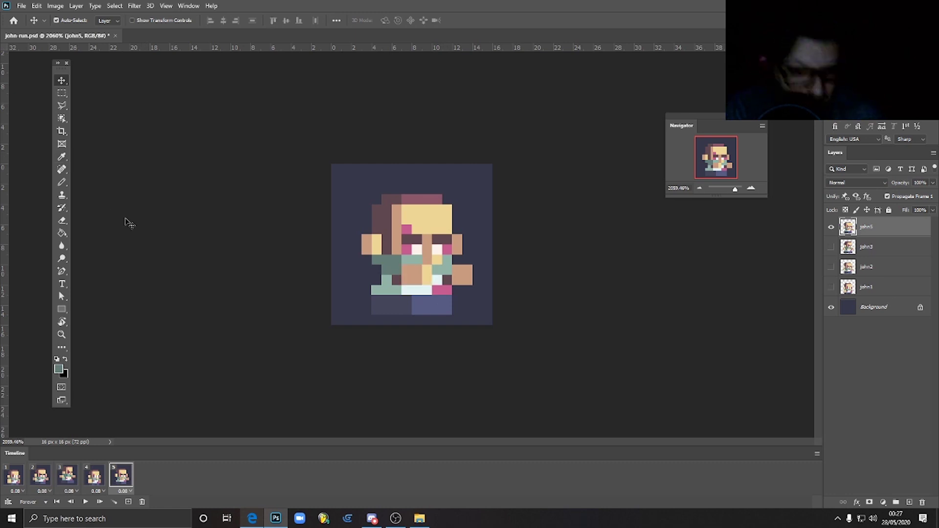
# Step: Lengthen the arm across the chest to 4 x 2 px, using the Pencil at 100% opacity with pale yellow and brown skin tones
pyautogui.click(62, 182)
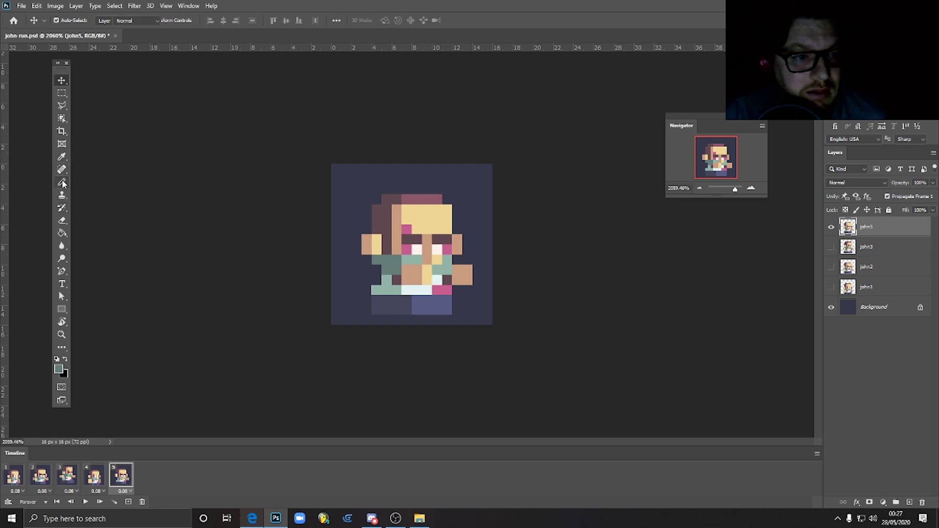
pyautogui.click(430, 268)
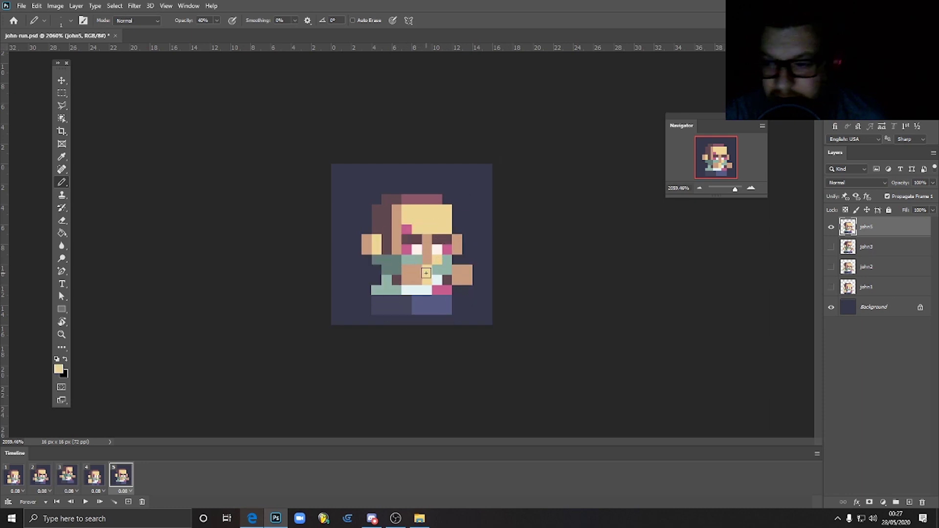
pyautogui.moveTo(419, 274); pyautogui.dragTo(430, 278)
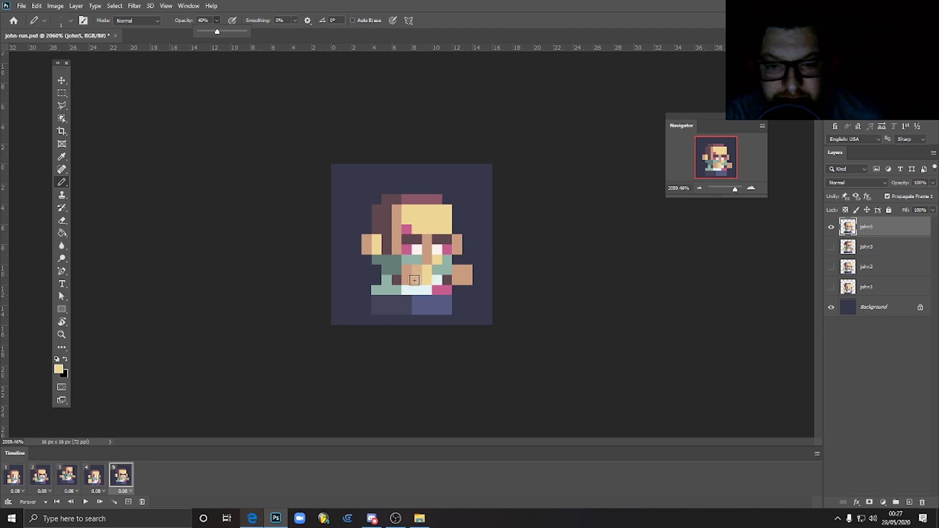
pyautogui.press('0')
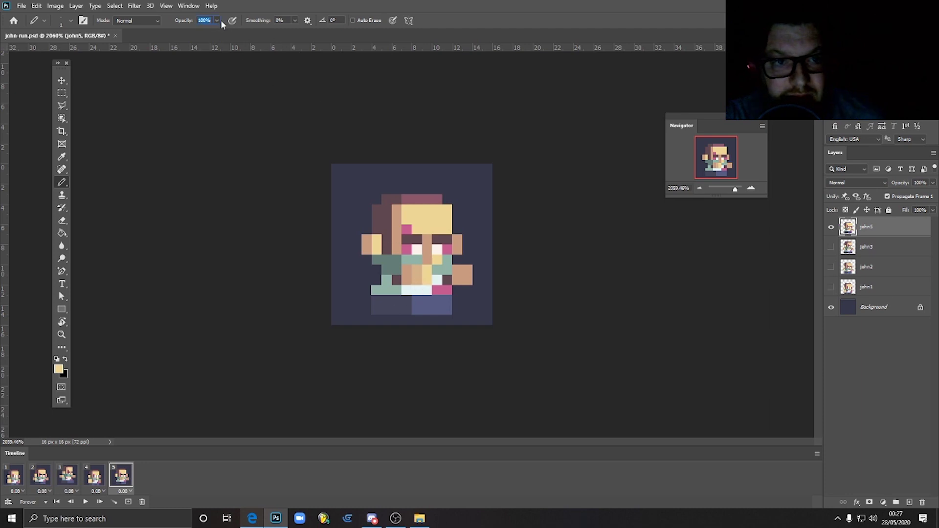
pyautogui.click(417, 273)
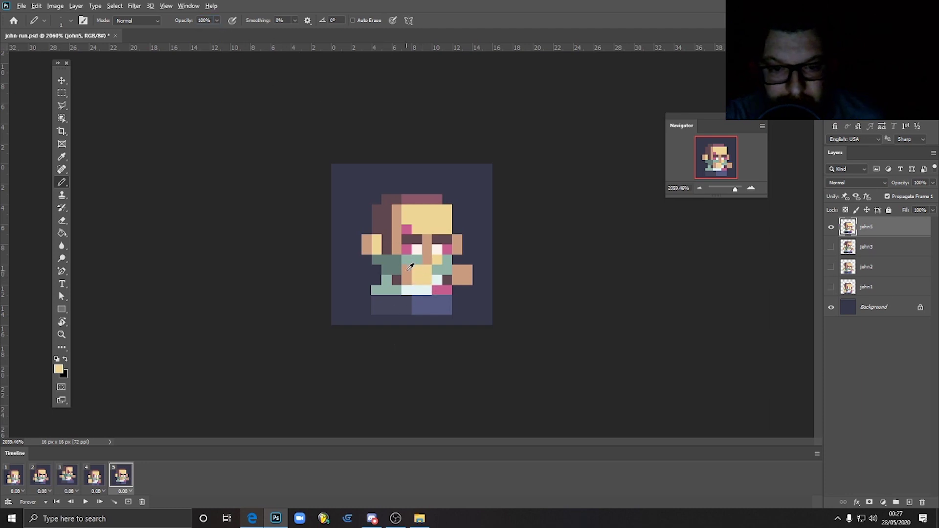
pyautogui.keyDown('alt'); pyautogui.click(406, 280); pyautogui.keyUp('alt')
pyautogui.moveTo(396, 269)
pyautogui.mouseDown()
pyautogui.moveTo(407, 270)
pyautogui.moveTo(397, 280)
pyautogui.mouseUp()
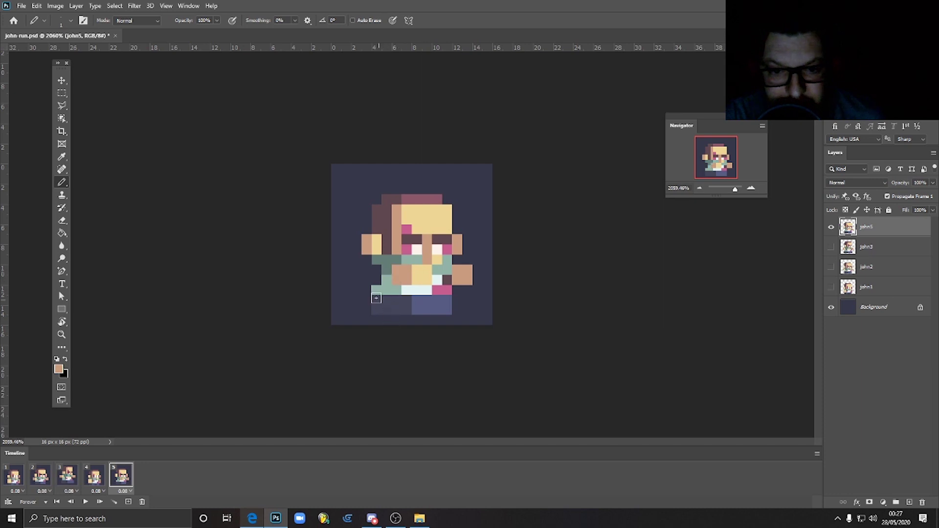
# Step: Fill the hole left in the shirt with the sampled dark green, and erase the 2 x 2 px far arm
pyautogui.keyDown('alt'); pyautogui.click(387, 262); pyautogui.keyUp('alt')
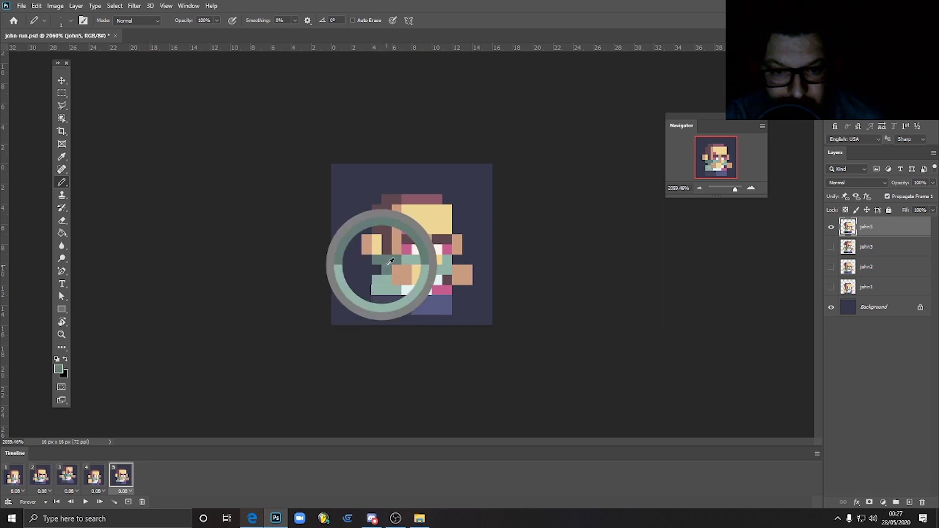
pyautogui.click(376, 270)
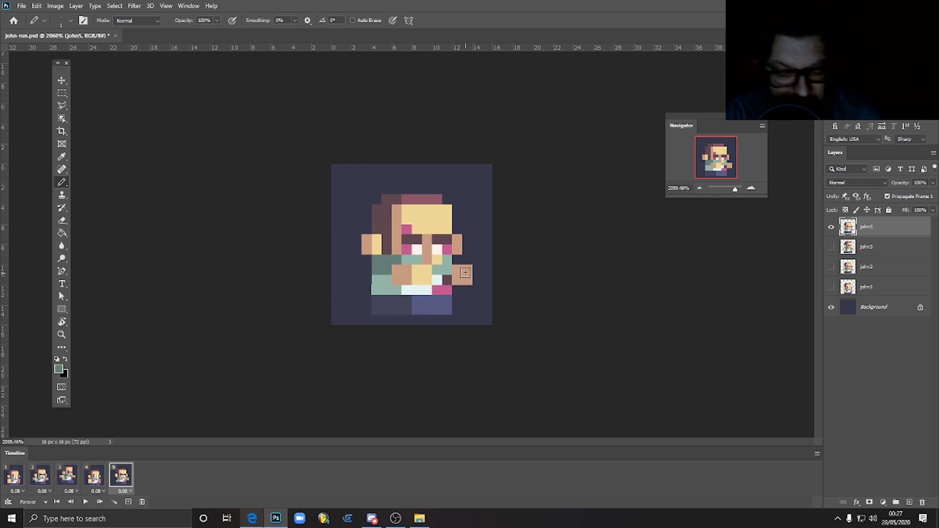
pyautogui.press('e')
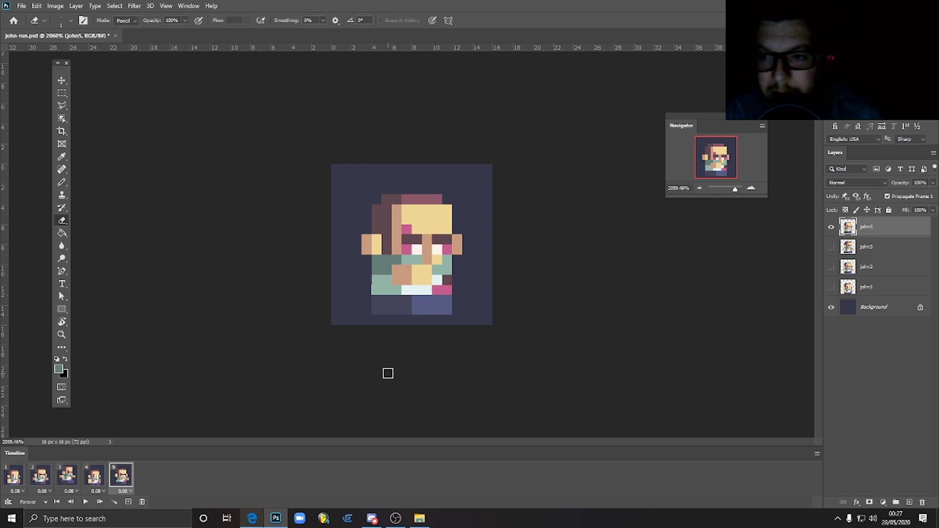
# Step: Step through frames 1 to 5 to compare the new arm pose with the other poses
pyautogui.click(14, 475)
pyautogui.click(43, 477)
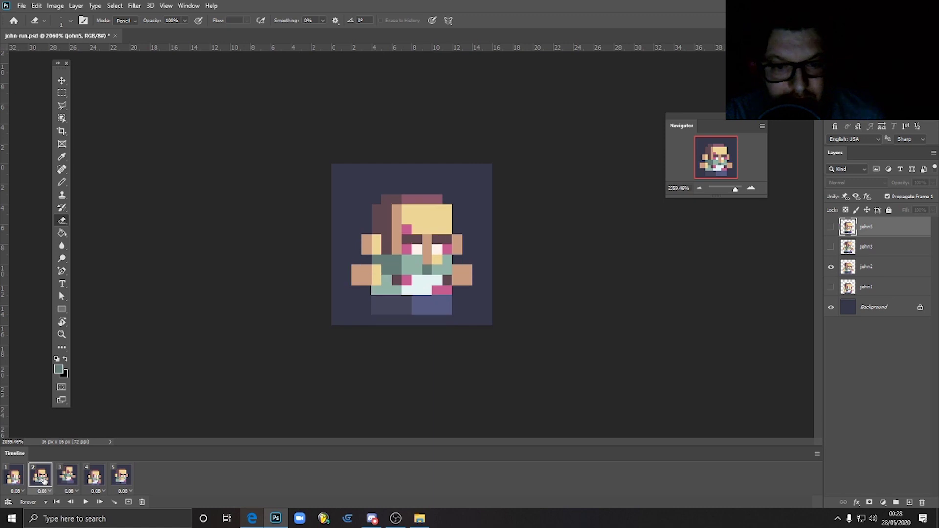
pyautogui.click(64, 478)
pyautogui.click(98, 479)
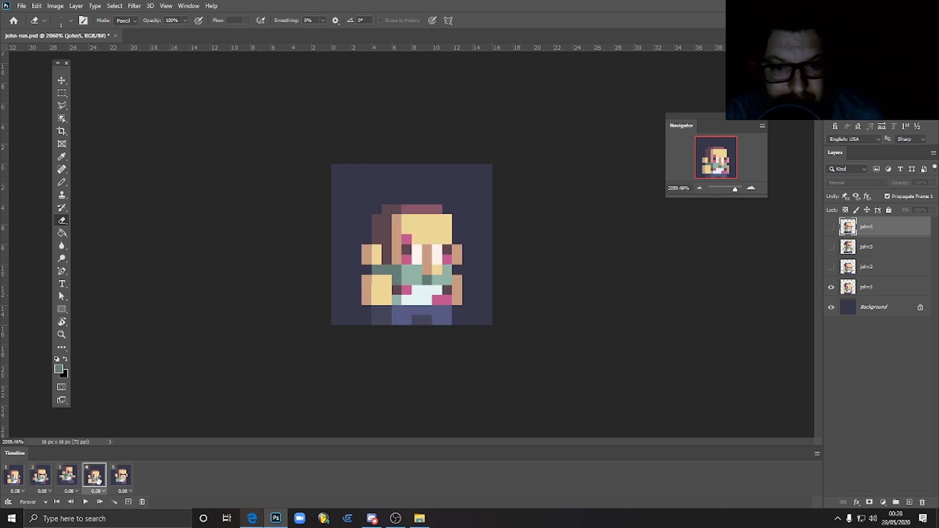
pyautogui.click(122, 478)
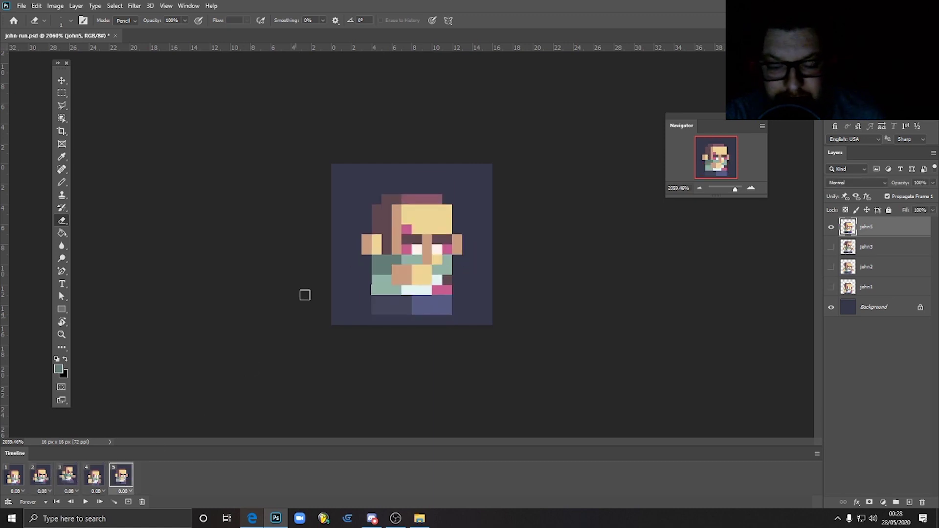
# Step: Duplicate frame 5 to add frame 6 at the end of the timeline
pyautogui.press('v')
pyautogui.click(123, 479)
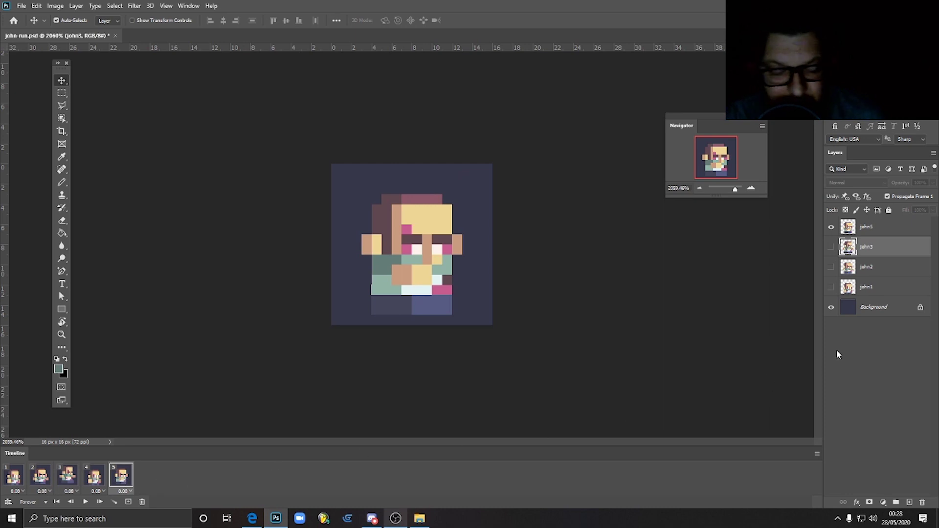
pyautogui.click(128, 502)
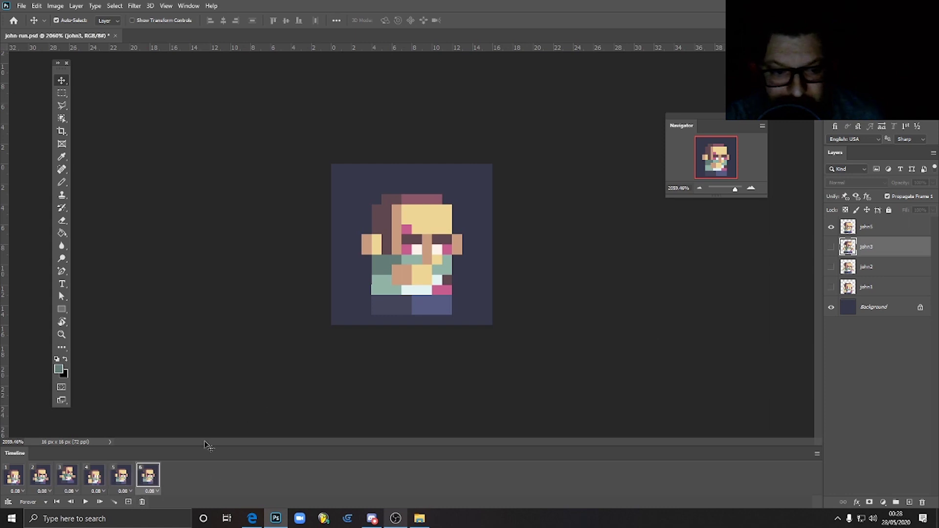
# Step: Duplicate layer john5 under the name john6
pyautogui.click(897, 228)
pyautogui.rightClick(882, 228)
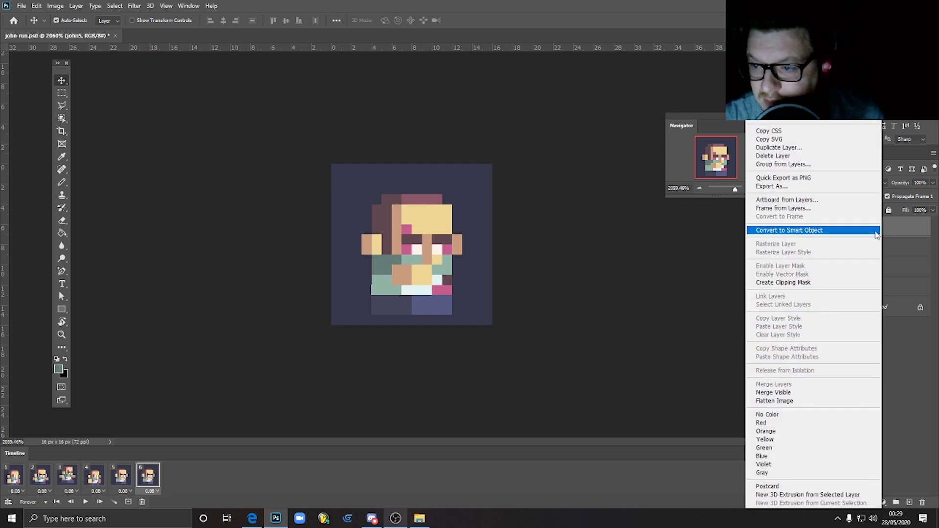
pyautogui.click(819, 148)
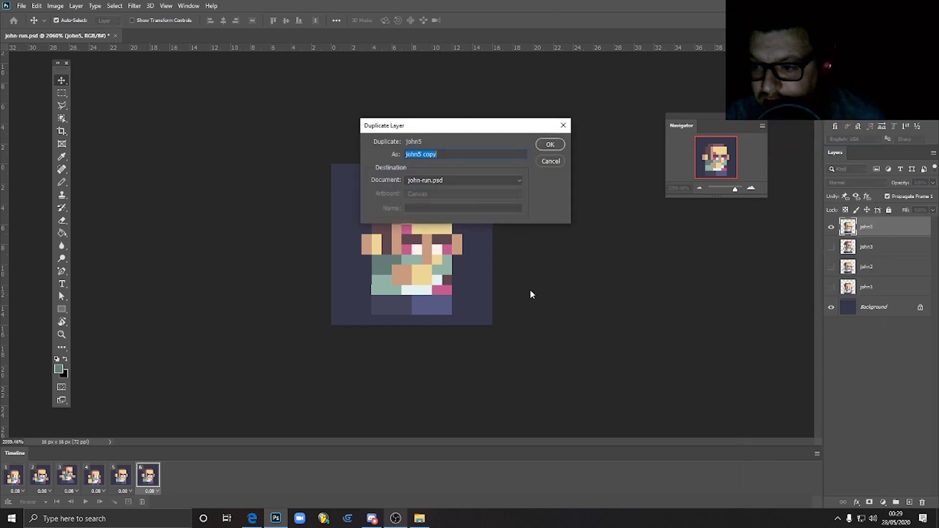
pyautogui.doubleClick(424, 155)
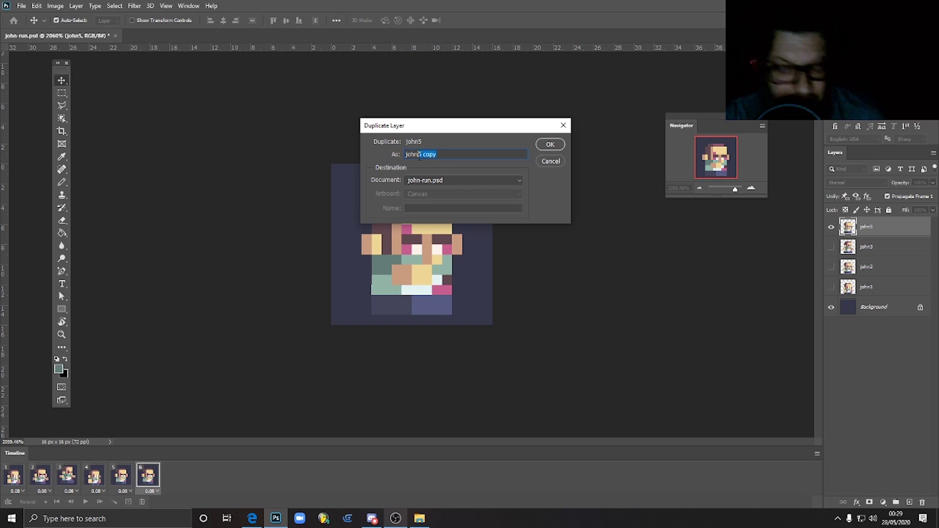
pyautogui.write('6')
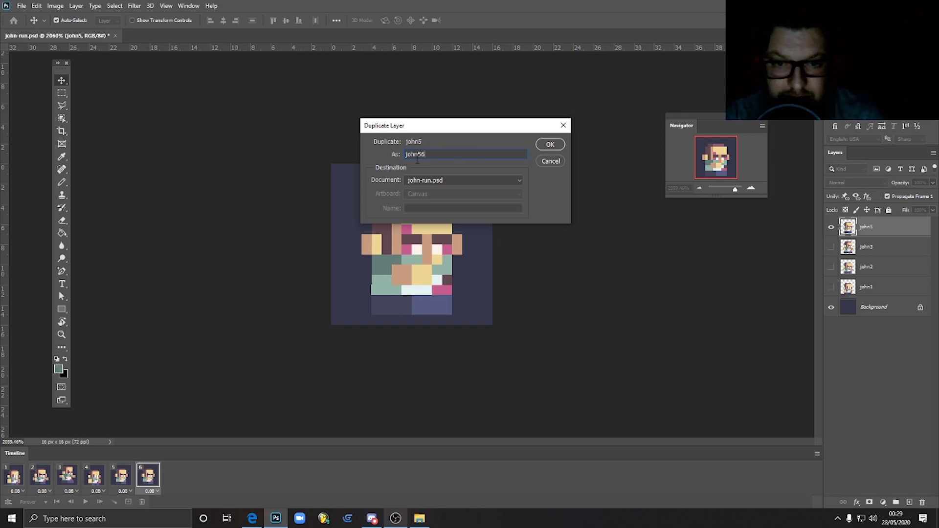
pyautogui.hotkey('shift', 'Left')
pyautogui.hotkey('shift', 'Left')
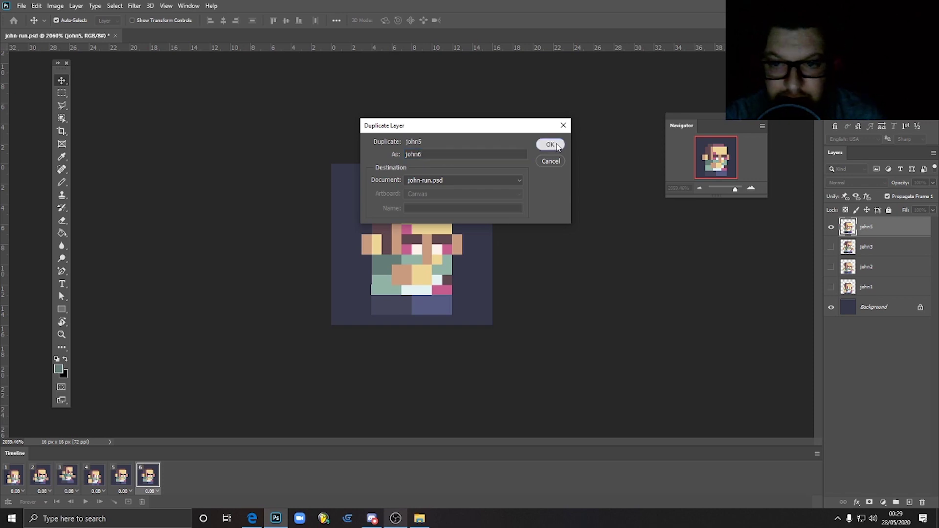
pyautogui.click(548, 144)
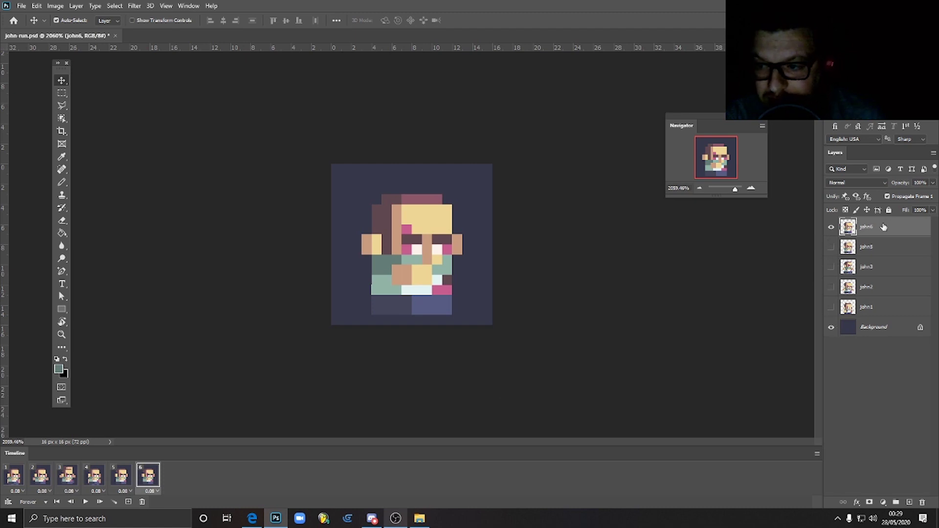
# Step: Hide layer john6 in frame 5, and return to frame 6
pyautogui.click(118, 475)
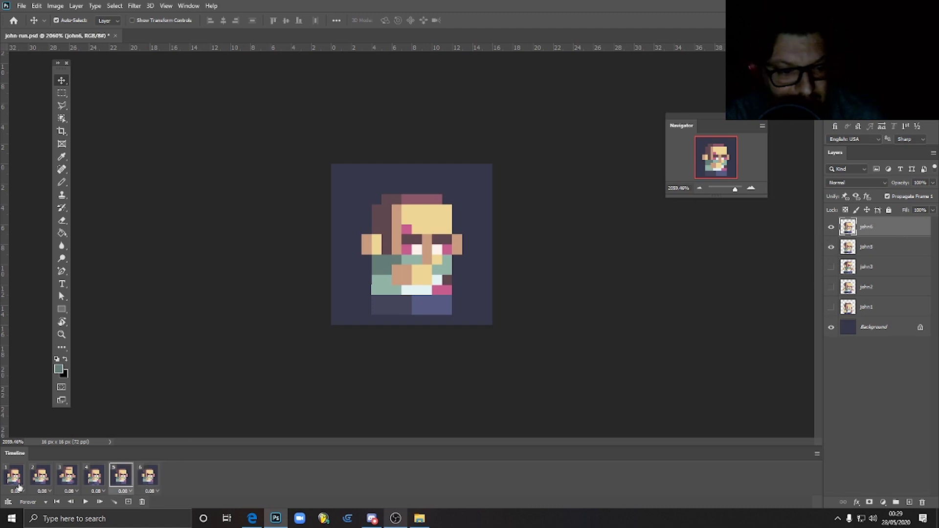
pyautogui.click(831, 227)
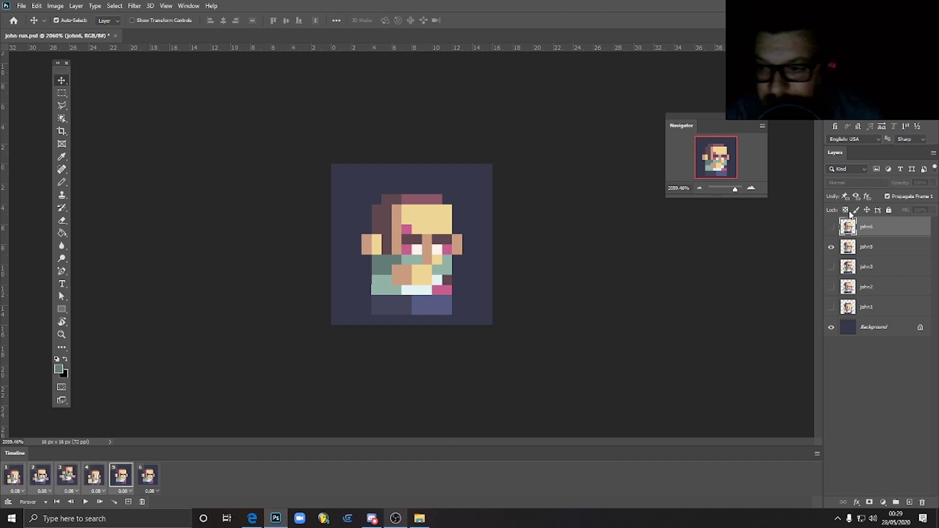
pyautogui.click(151, 478)
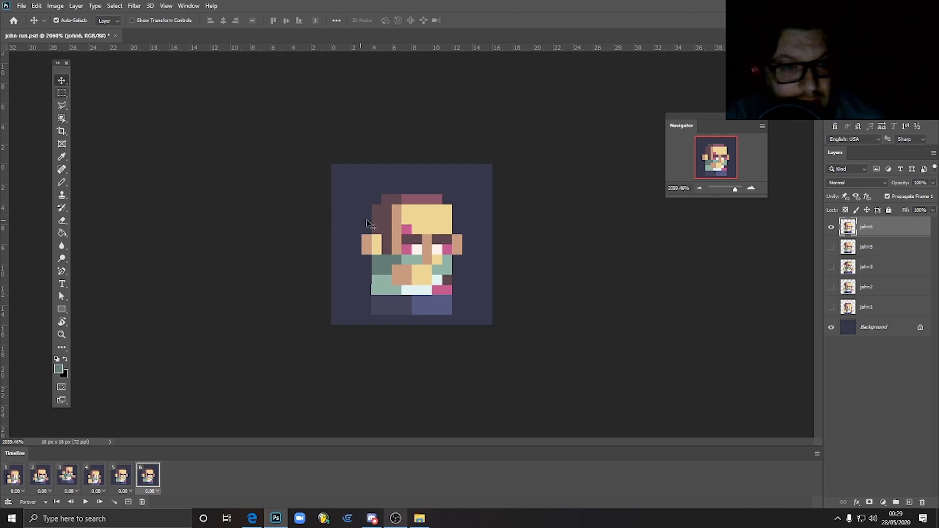
# Step: Move the john6 character up 1 px in frame 6, and compare its height with frame 3
pyautogui.moveTo(433, 269); pyautogui.dragTo(434, 252)
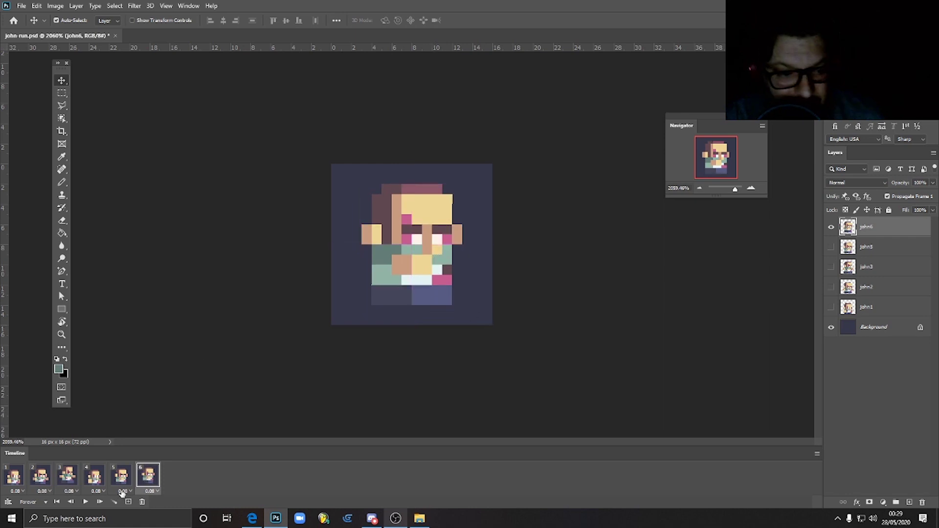
pyautogui.click(69, 474)
pyautogui.click(155, 481)
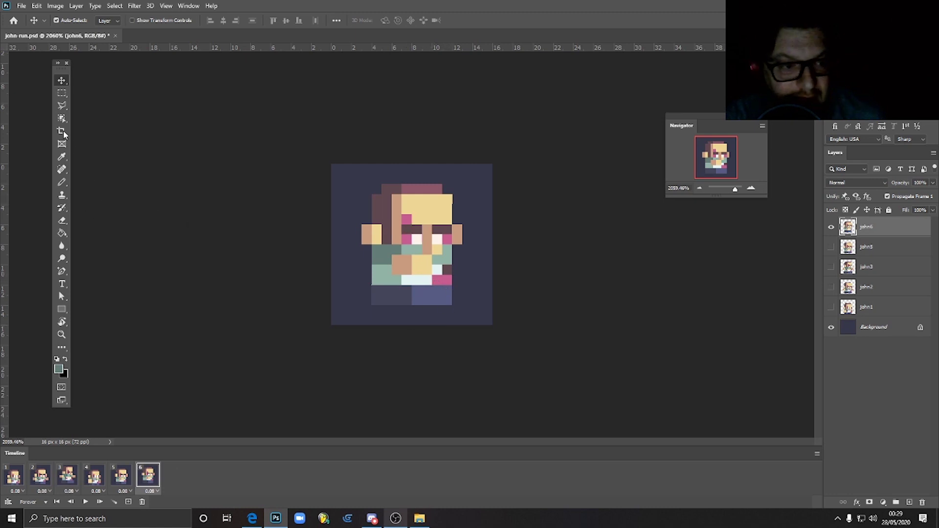
# Step: Widen the trousers by 1 px on both sides, using the sampled blue and the sampled dark grey
pyautogui.click(62, 182)
pyautogui.keyDown('alt'); pyautogui.click(432, 295); pyautogui.keyUp('alt')
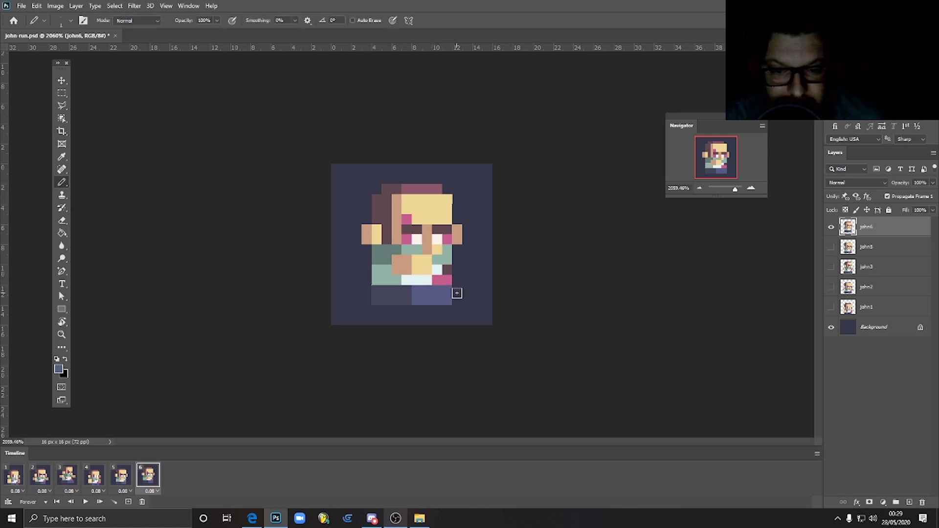
pyautogui.moveTo(457, 289); pyautogui.dragTo(456, 298)
pyautogui.keyDown('alt'); pyautogui.click(389, 294); pyautogui.keyUp('alt')
pyautogui.moveTo(366, 290); pyautogui.dragTo(366, 300)
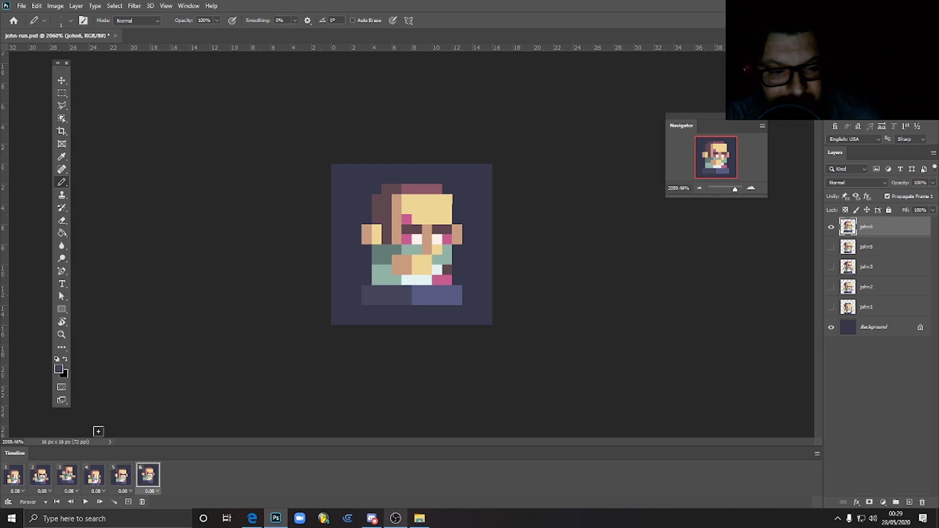
# Step: Sample the darker skin tone, and move the 4 x 2 px arm block in front of the chest up 1 px
pyautogui.keyDown('alt'); pyautogui.click(404, 255); pyautogui.keyUp('alt')
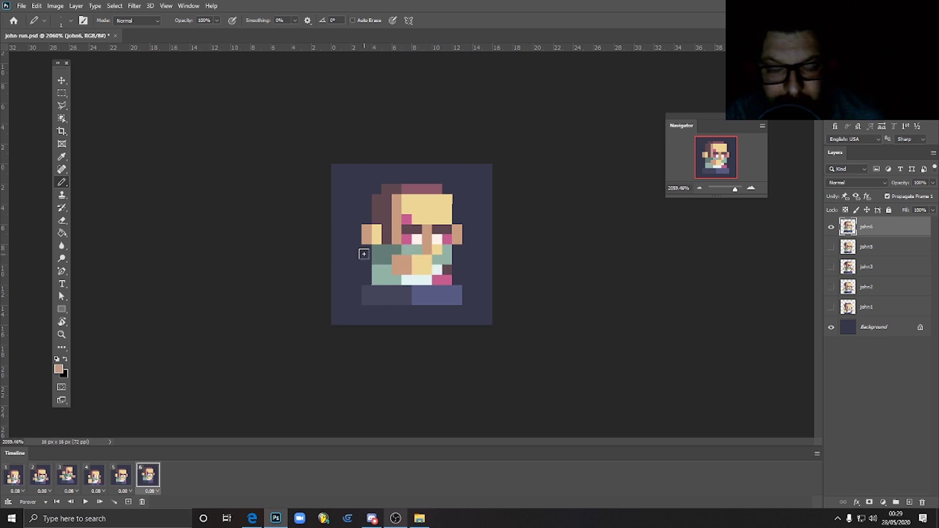
pyautogui.click(61, 93)
pyautogui.moveTo(395, 256); pyautogui.dragTo(425, 269)
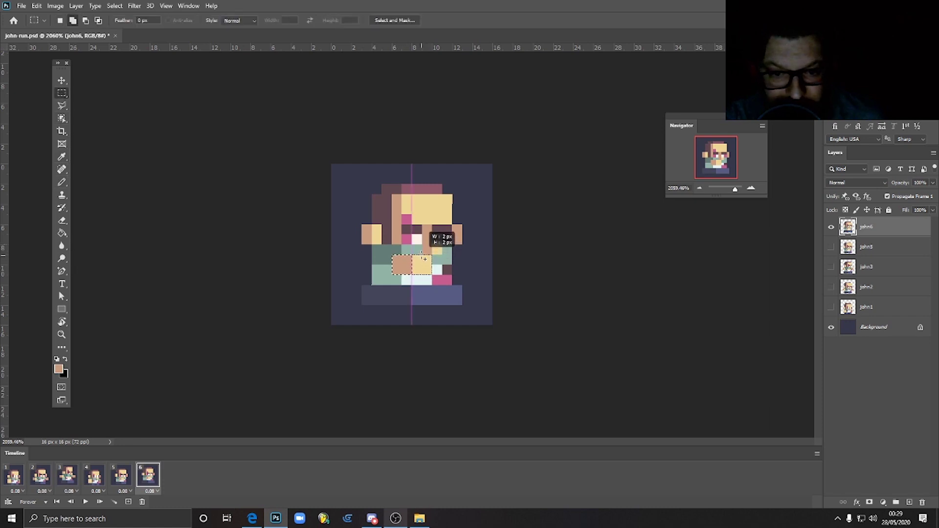
pyautogui.click(62, 80)
pyautogui.moveTo(425, 274); pyautogui.dragTo(426, 264)
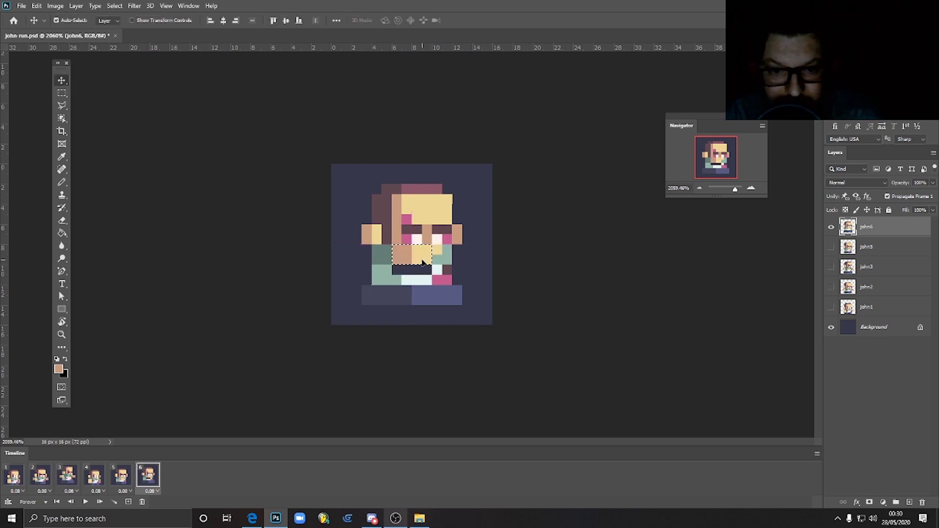
pyautogui.hotkey('ctrl', 'd')
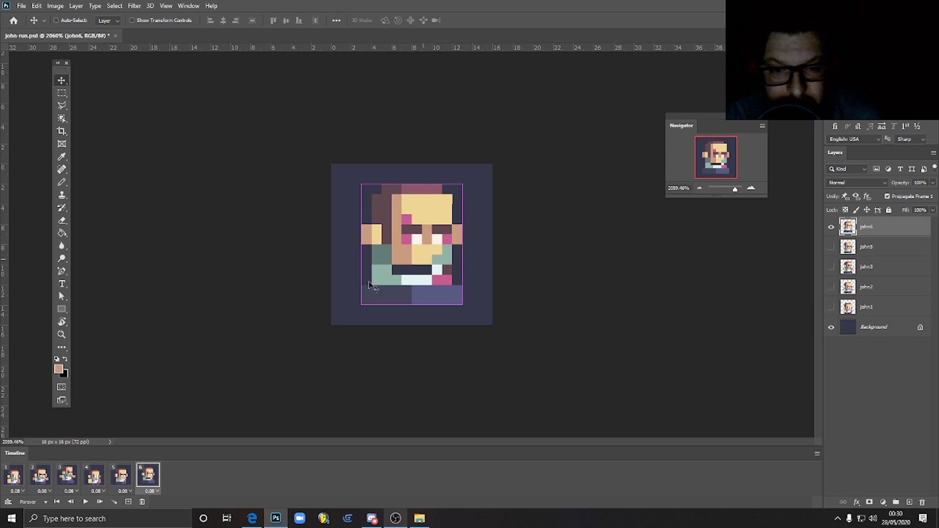
# Step: Paint skin-tone pixels below the near ear, and fill the gap under the raised arm with sampled light green and white
pyautogui.click(62, 182)
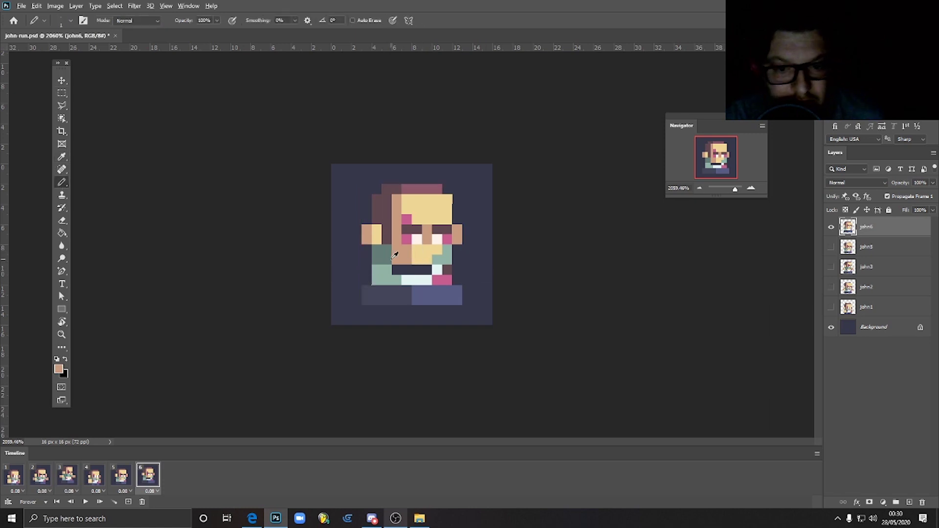
pyautogui.click(361, 251)
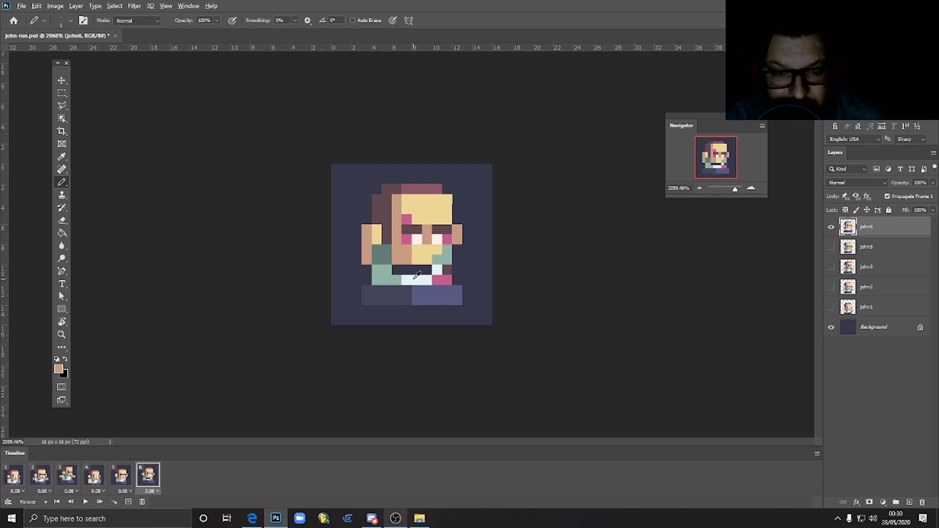
pyautogui.keyDown('alt'); pyautogui.click(394, 276); pyautogui.keyUp('alt')
pyautogui.click(396, 270)
pyautogui.keyDown('alt'); pyautogui.click(416, 279); pyautogui.keyUp('alt')
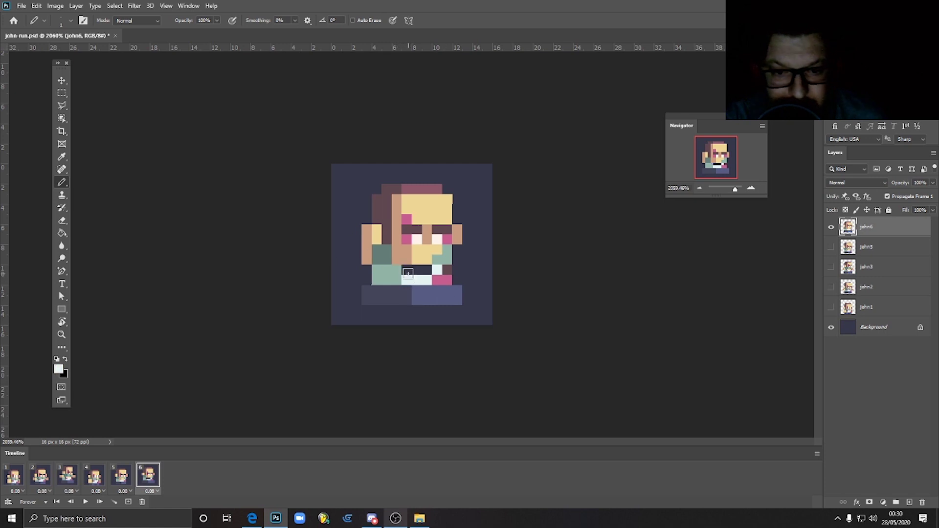
pyautogui.moveTo(407, 270); pyautogui.dragTo(429, 271)
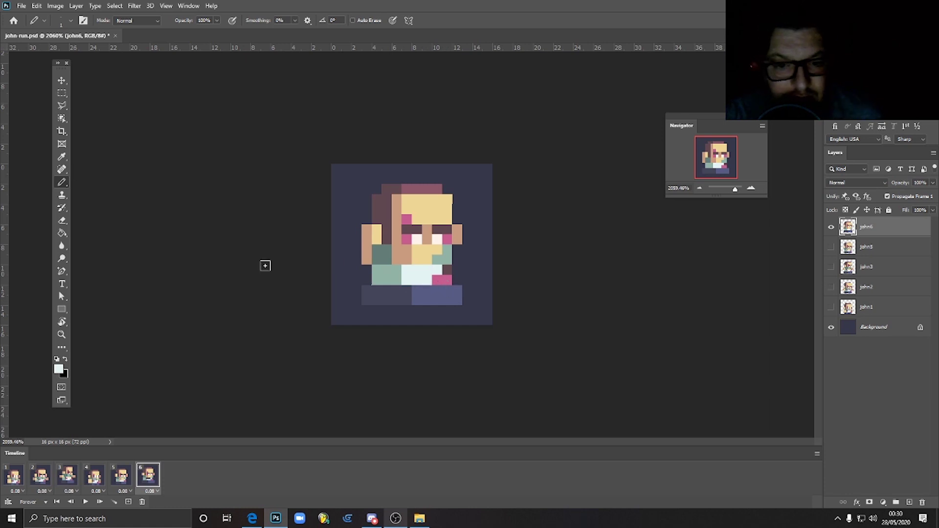
# Step: Shift the 4 x 2 px arm block 1 px to the right, and fill the gap behind it with the sampled dark green
pyautogui.click(62, 93)
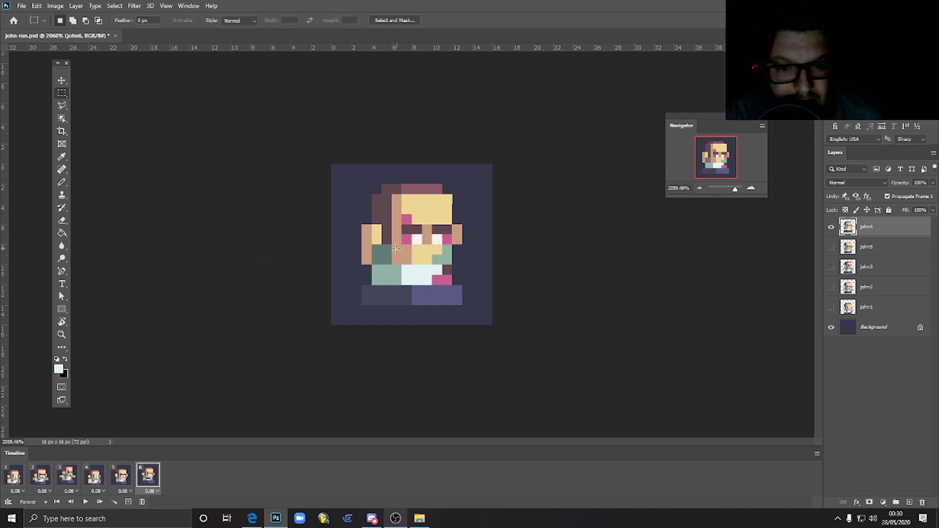
pyautogui.moveTo(393, 245); pyautogui.dragTo(431, 254)
pyautogui.click(61, 80)
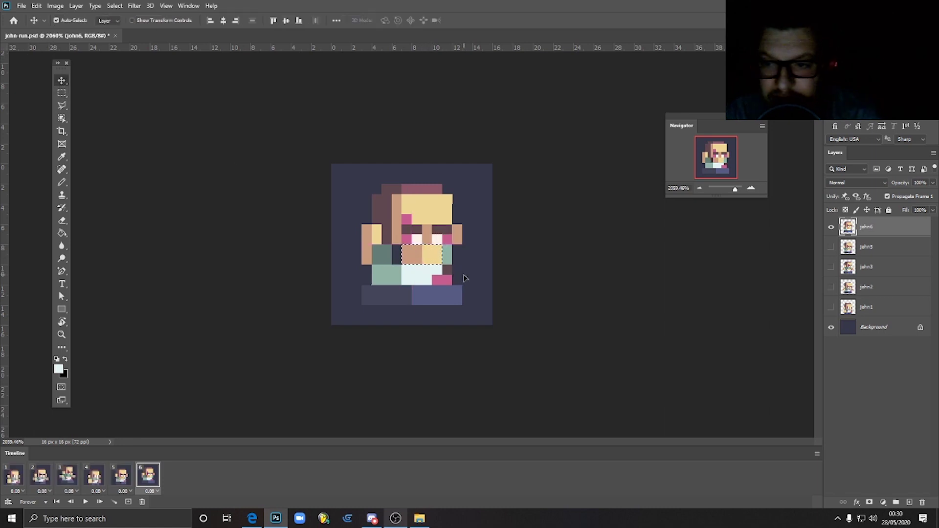
pyautogui.hotkey('ctrl', 'd')
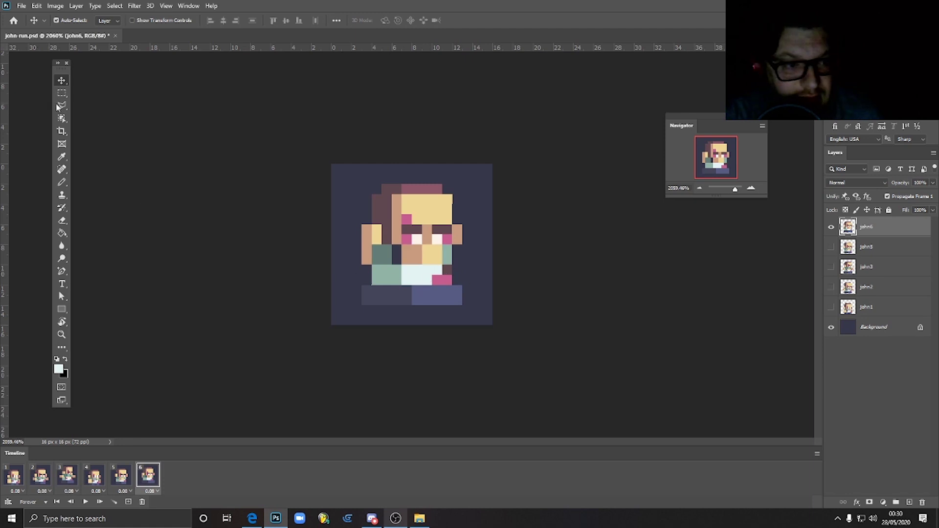
pyautogui.click(61, 182)
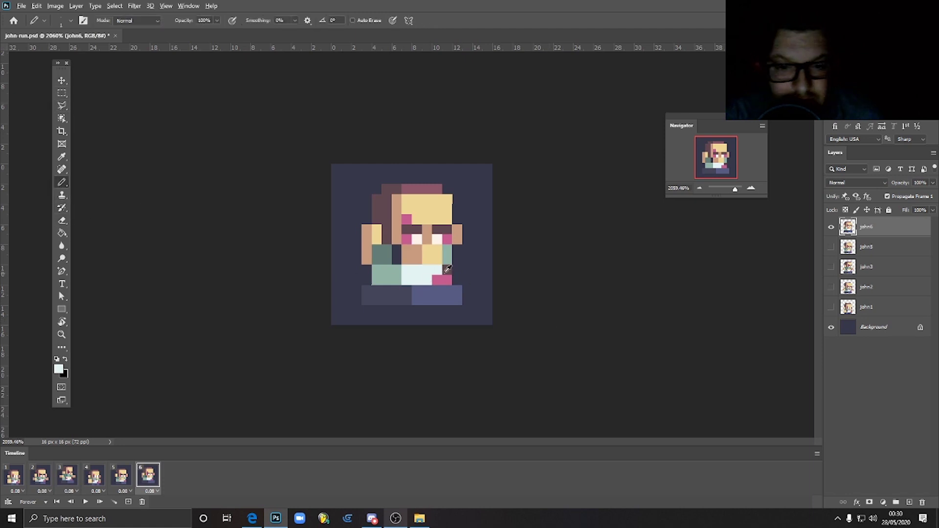
pyautogui.keyDown('alt'); pyautogui.click(391, 275); pyautogui.keyUp('alt')
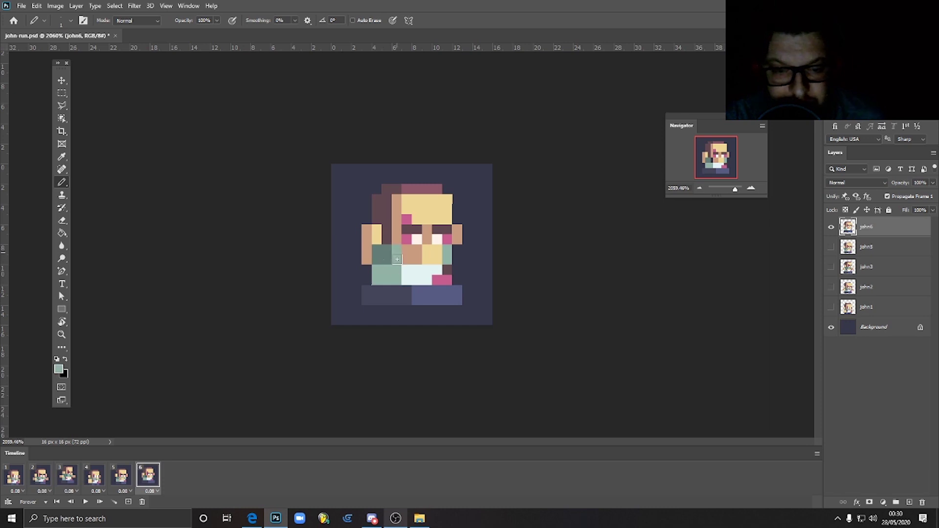
pyautogui.keyDown('alt'); pyautogui.click(387, 258); pyautogui.keyUp('alt')
pyautogui.moveTo(396, 249); pyautogui.dragTo(396, 259)
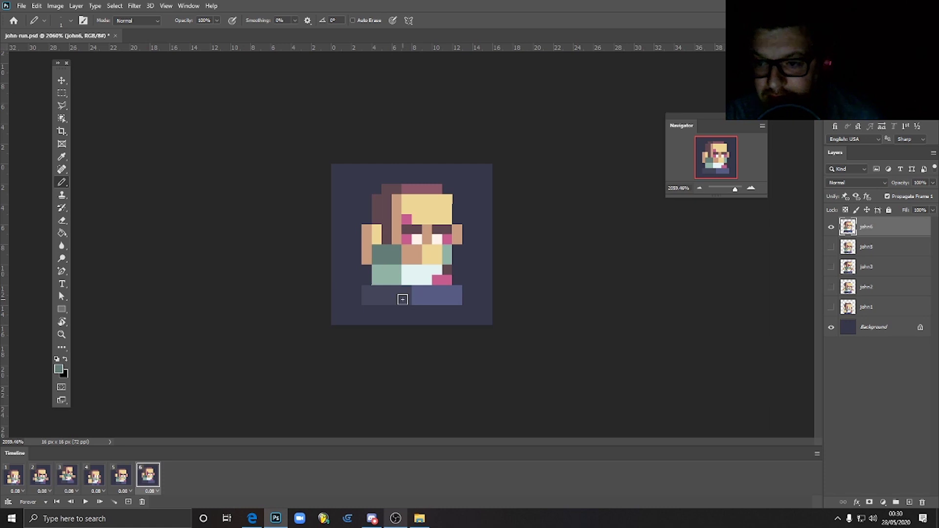
# Step: Compare the new pose with the earlier frames up to frame 3, and return to frame 6
pyautogui.click(41, 474)
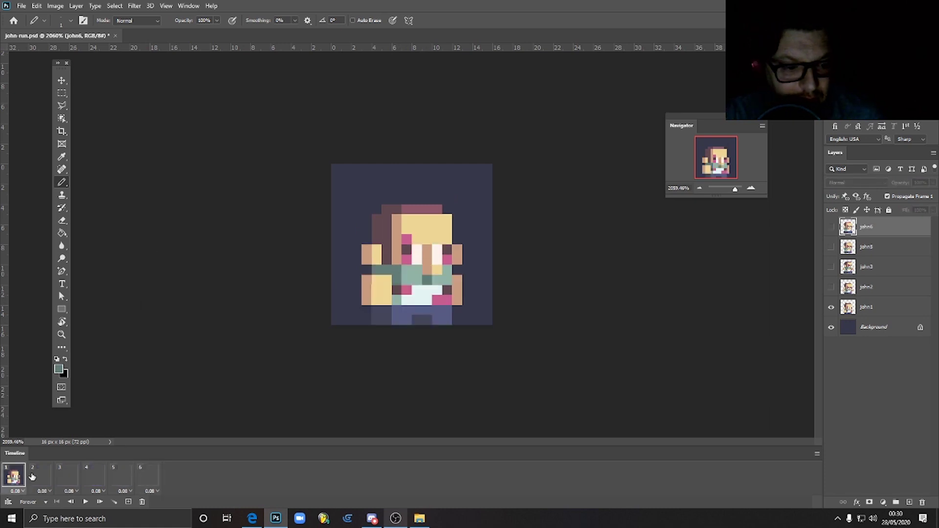
pyautogui.click(67, 475)
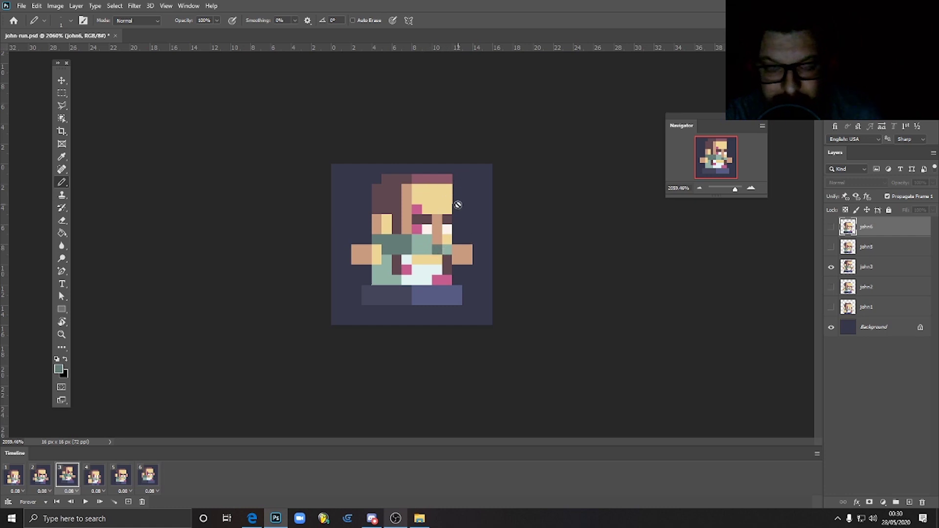
pyautogui.click(149, 475)
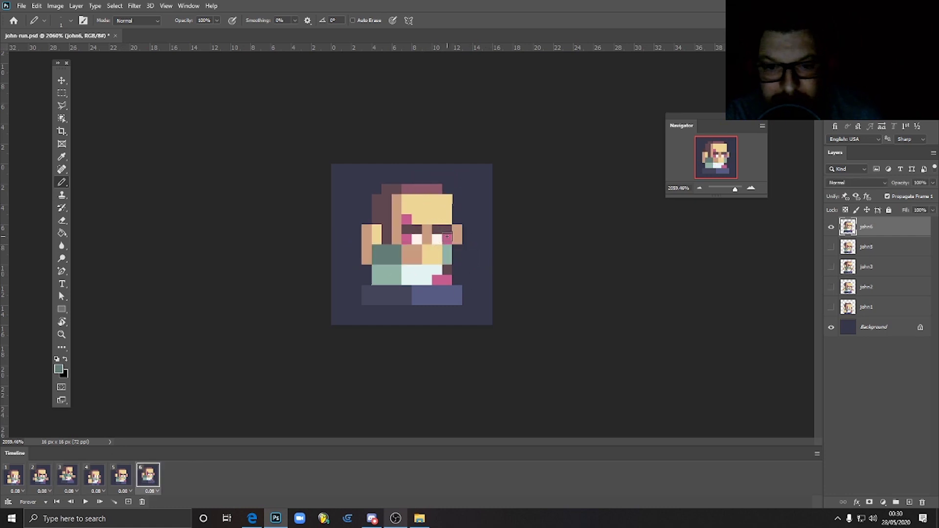
# Step: Select the 5 x 3 px area with the brows and eyes, and move it 1 px to the left
pyautogui.click(62, 93)
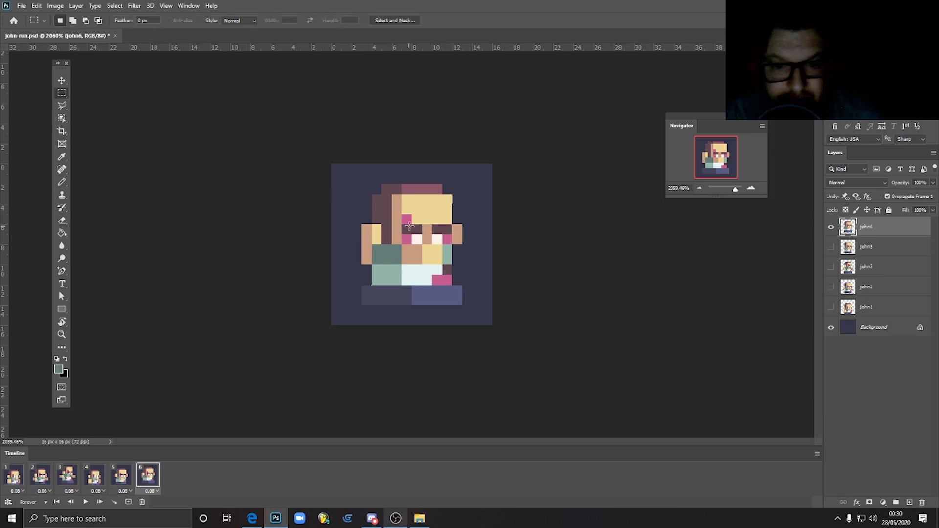
pyautogui.moveTo(405, 225); pyautogui.dragTo(421, 234)
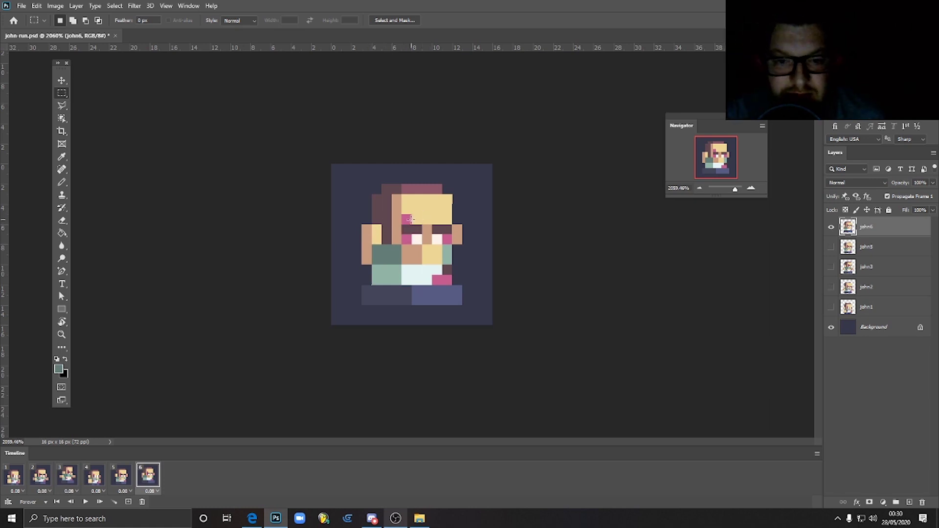
pyautogui.moveTo(410, 218); pyautogui.dragTo(452, 243)
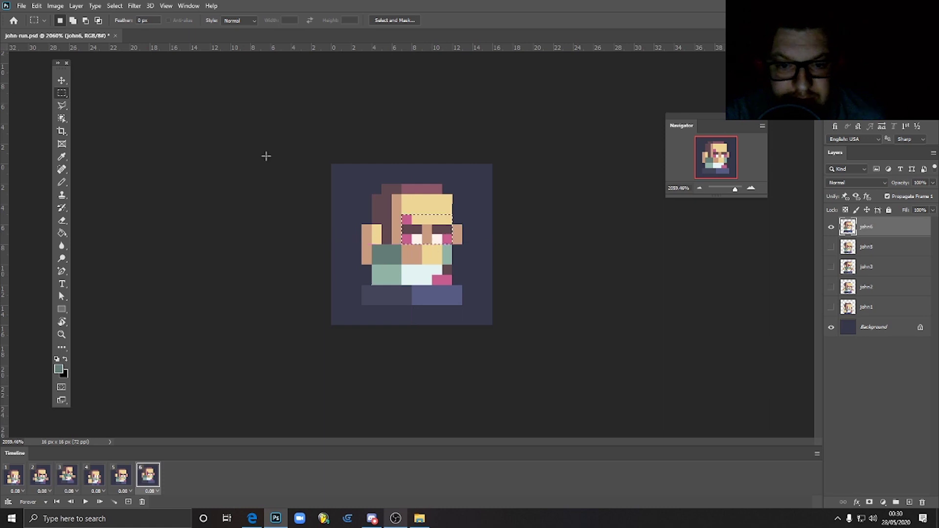
pyautogui.click(62, 80)
pyautogui.moveTo(437, 232); pyautogui.dragTo(437, 233)
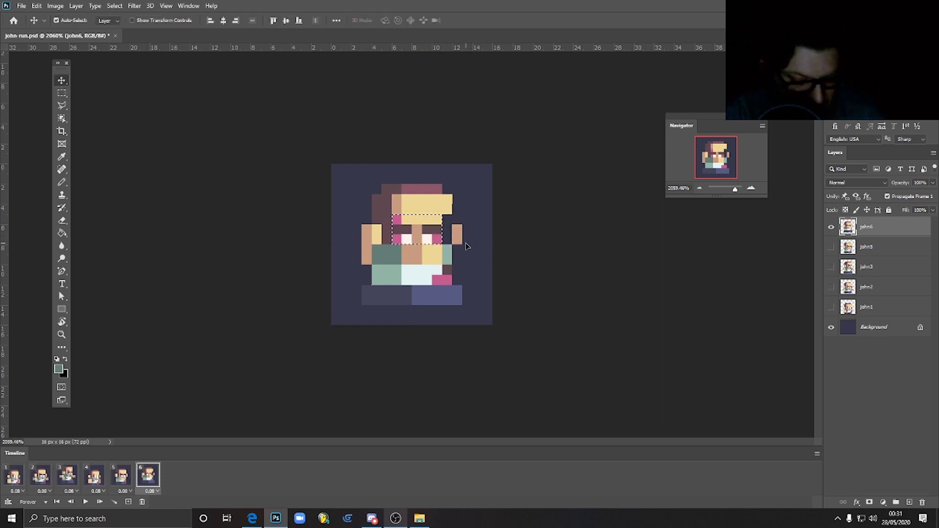
pyautogui.hotkey('ctrl', 'd')
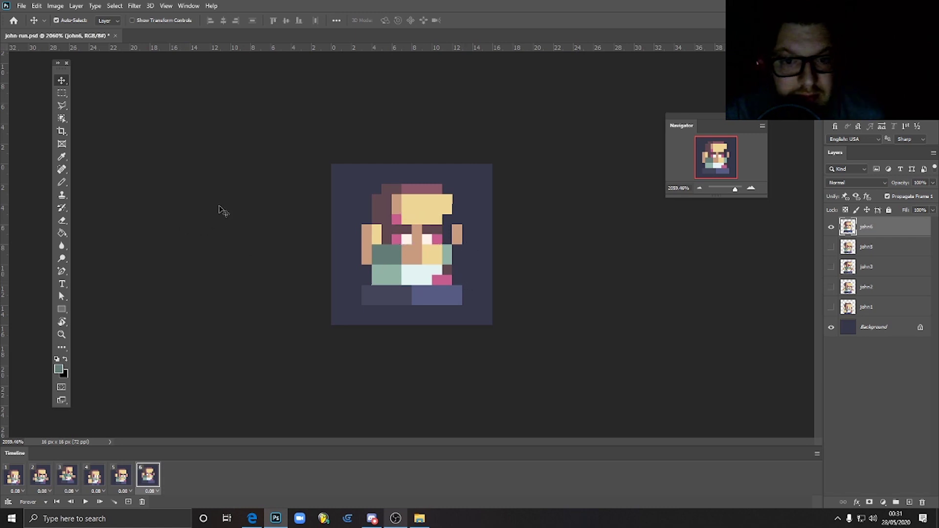
# Step: Cover the light inner-ear pixels with the dark hair colour, and paint a 1 x 5 px darker skin strip beside the face
pyautogui.click(63, 182)
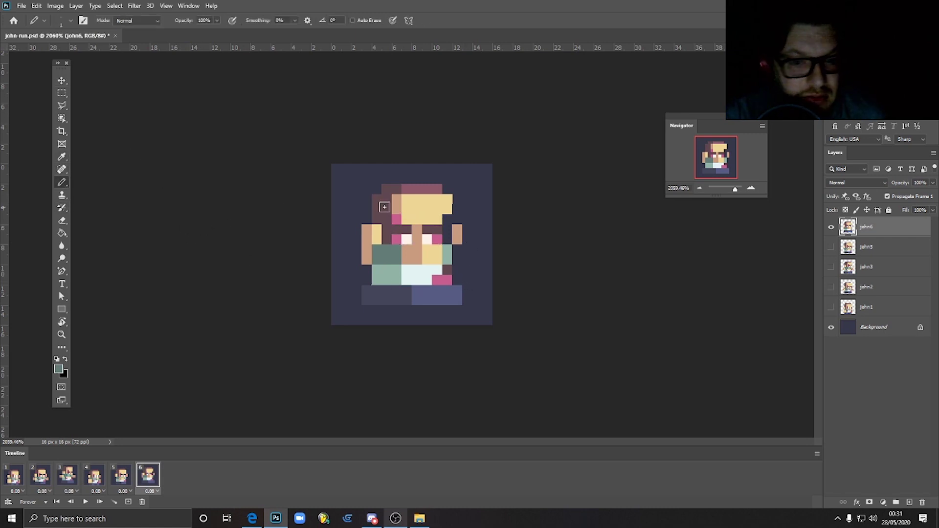
pyautogui.keyDown('alt'); pyautogui.click(382, 215); pyautogui.keyUp('alt')
pyautogui.moveTo(377, 228); pyautogui.dragTo(377, 239)
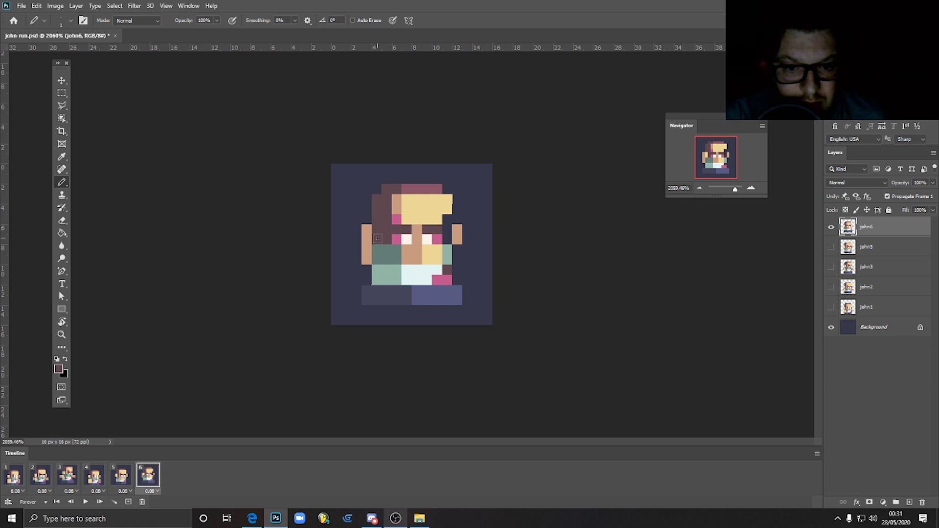
pyautogui.keyDown('alt'); pyautogui.click(393, 198); pyautogui.keyUp('alt')
pyautogui.moveTo(386, 198); pyautogui.dragTo(387, 238)
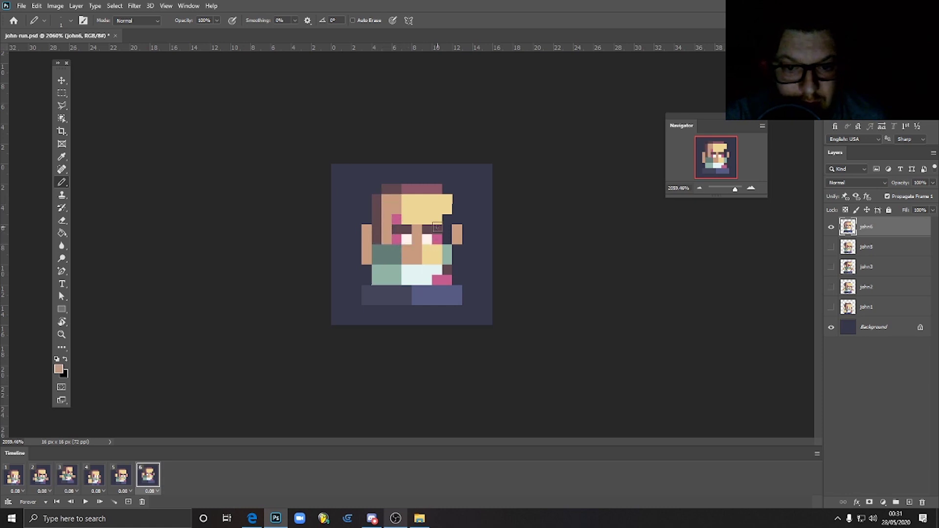
# Step: Fill the gap at the face's right edge with the sampled light skin colour, and extend the reddish hair by 1 px
pyautogui.keyDown('alt'); pyautogui.click(447, 206); pyautogui.keyUp('alt')
pyautogui.click(447, 218)
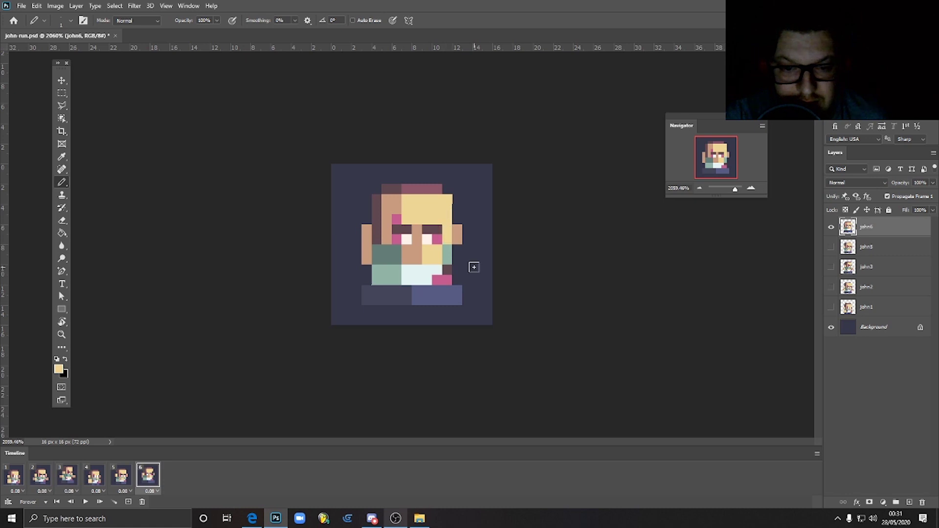
pyautogui.keyDown('alt'); pyautogui.click(433, 187); pyautogui.keyUp('alt')
pyautogui.click(447, 190)
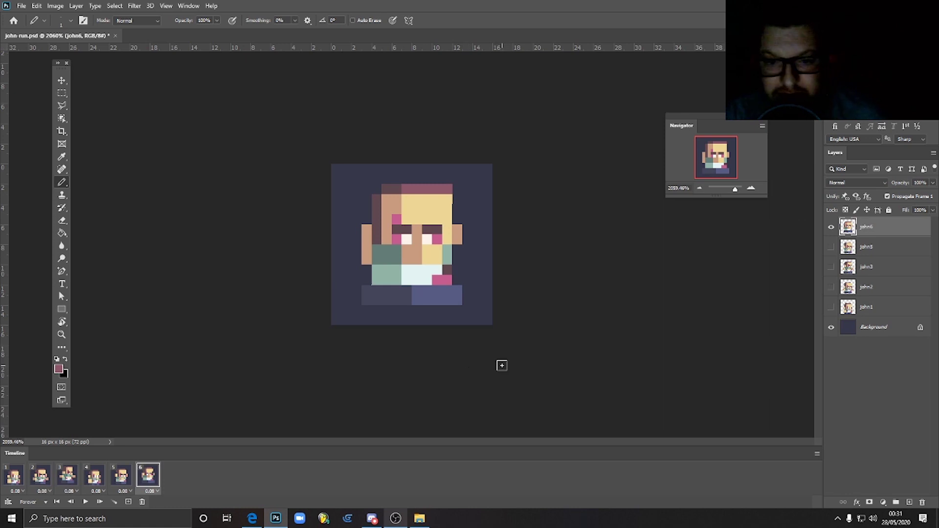
# Step: Play the six-frame run animation and examine the character's motion at both reduced and enlarged sizes
pyautogui.click(85, 501)
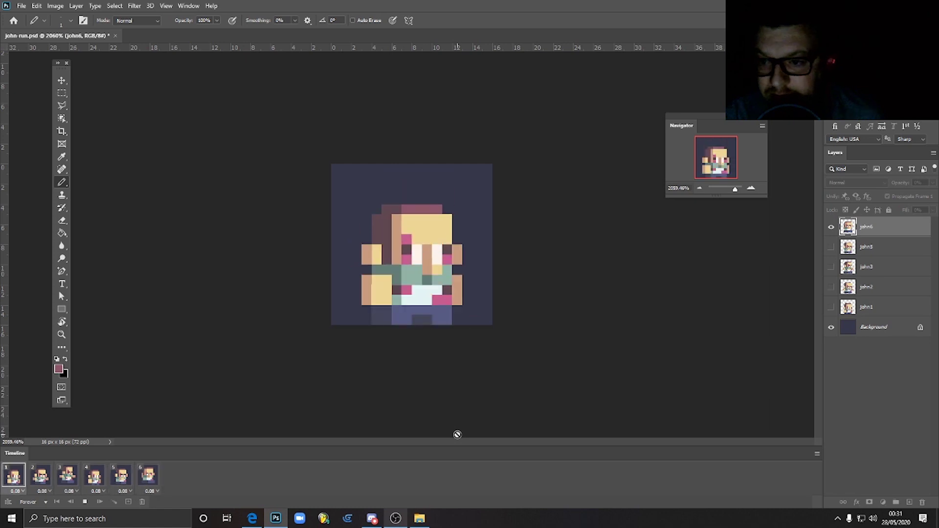
pyautogui.scroll(-2, 455, 434)
pyautogui.scroll(1, 399, 263)
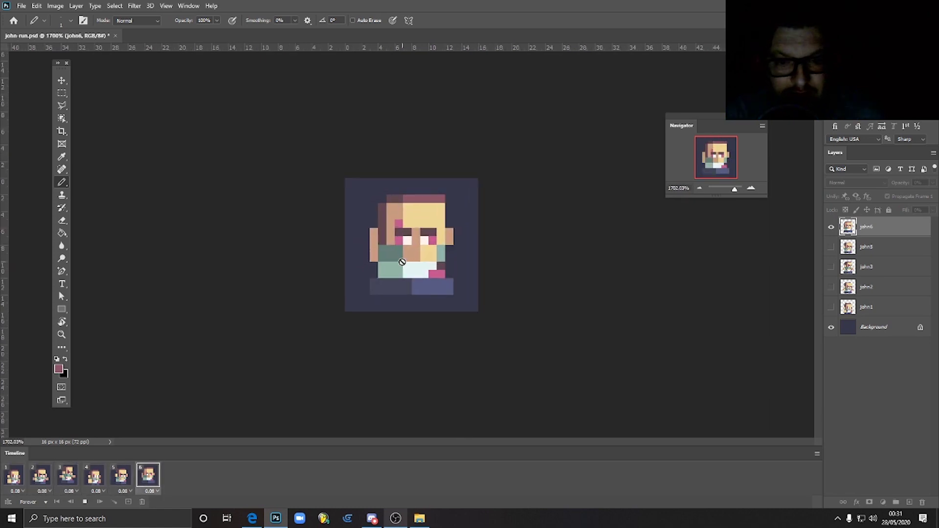
pyautogui.scroll(-3, 437, 305)
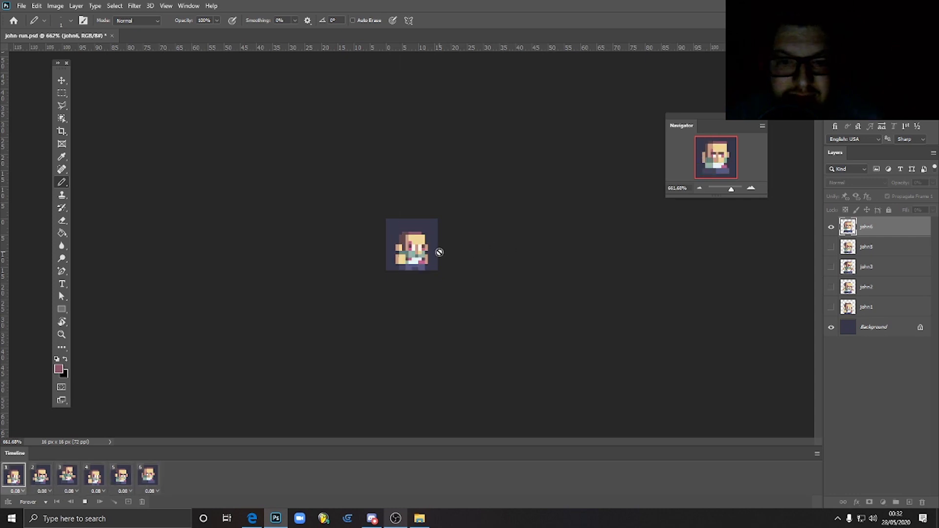
pyautogui.scroll(3, 410, 267)
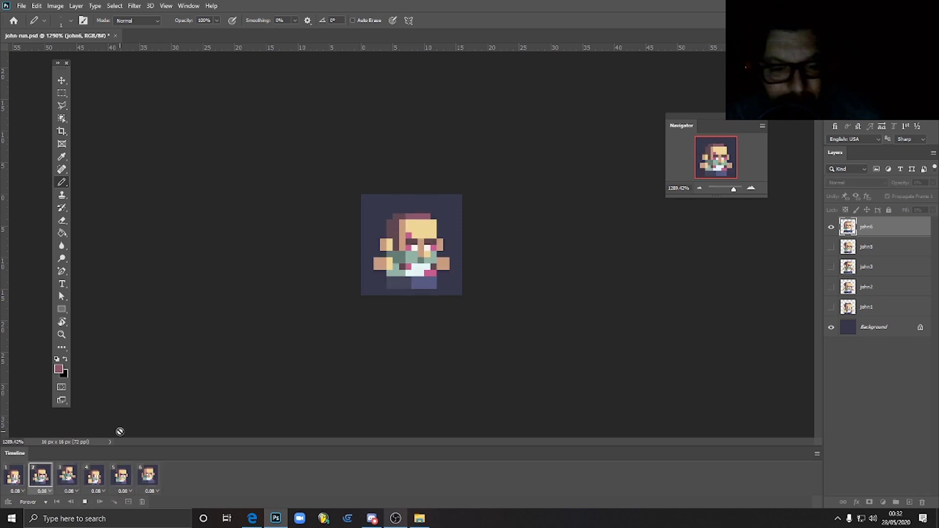
pyautogui.scroll(2, 337, 244)
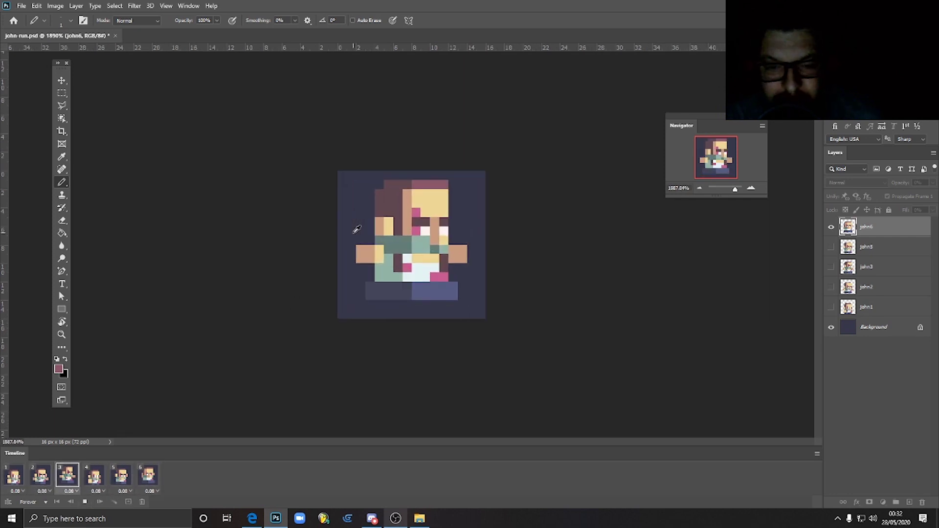
pyautogui.scroll(-2, 354, 234)
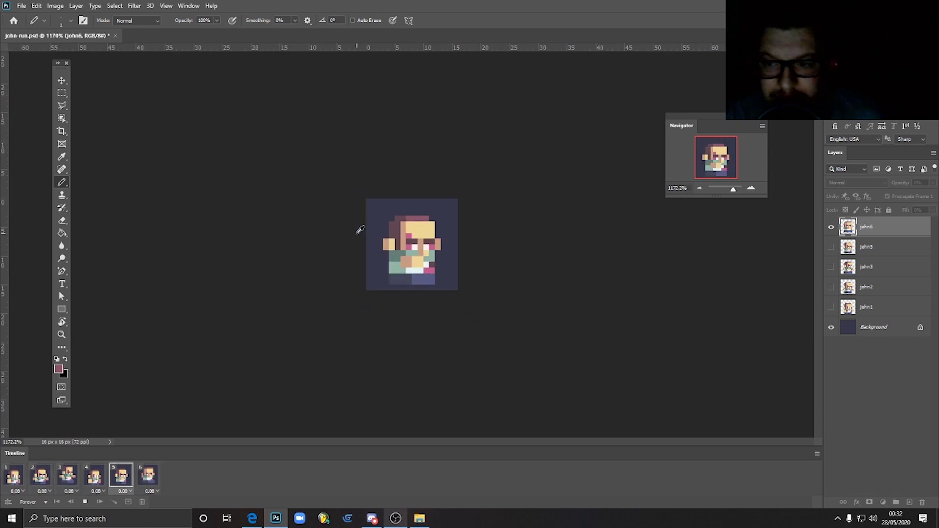
pyautogui.scroll(2, 366, 235)
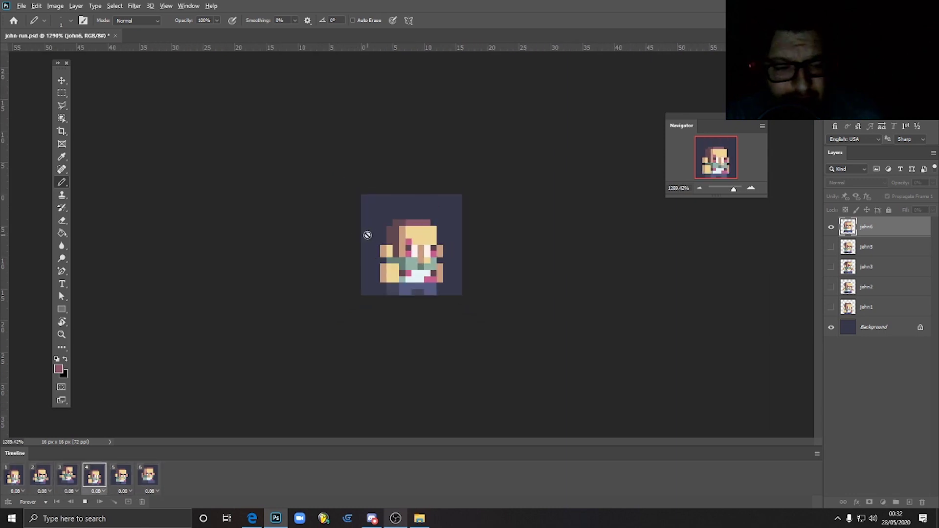
pyautogui.scroll(-1, 368, 234)
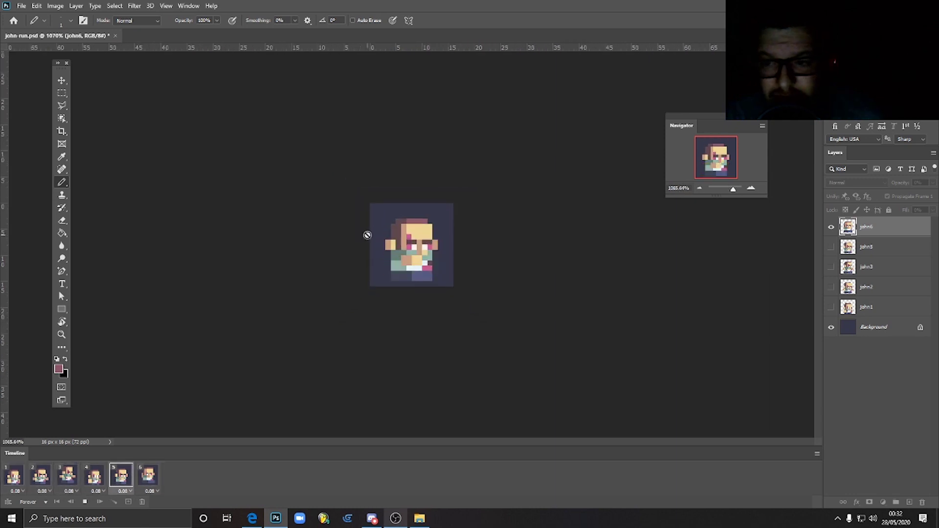